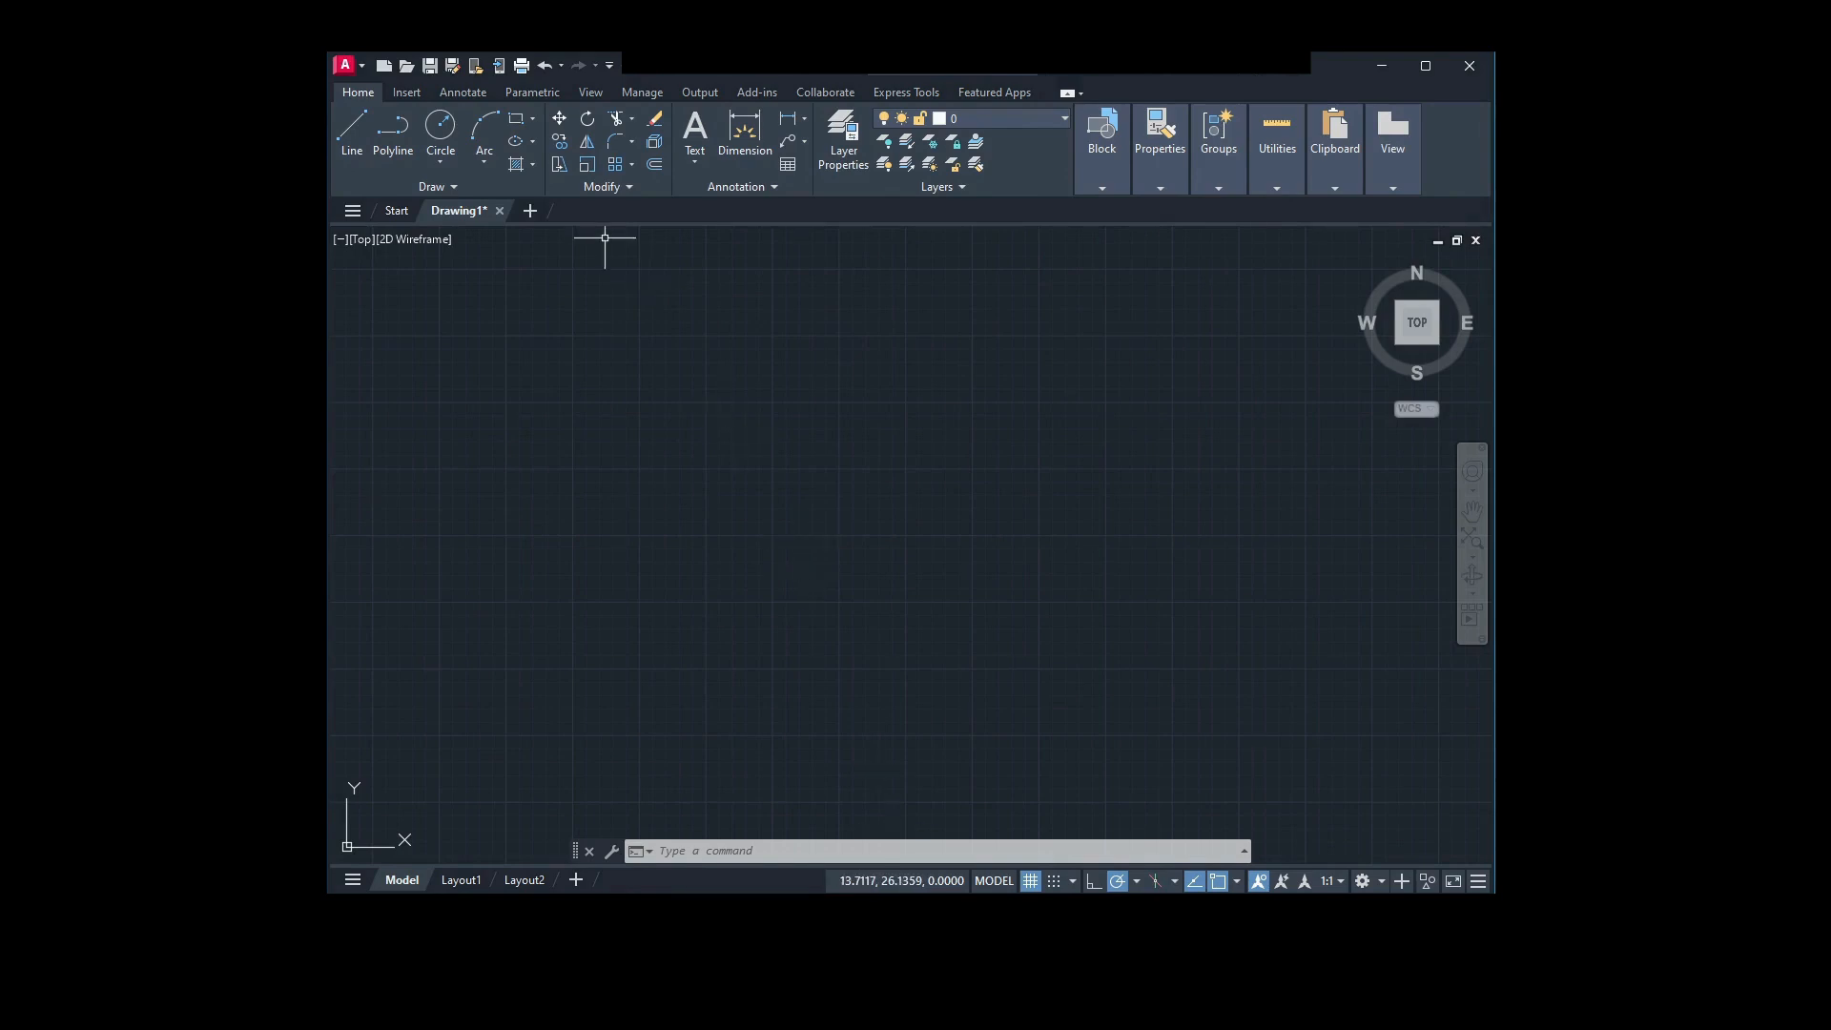
click(629, 188)
click(629, 190)
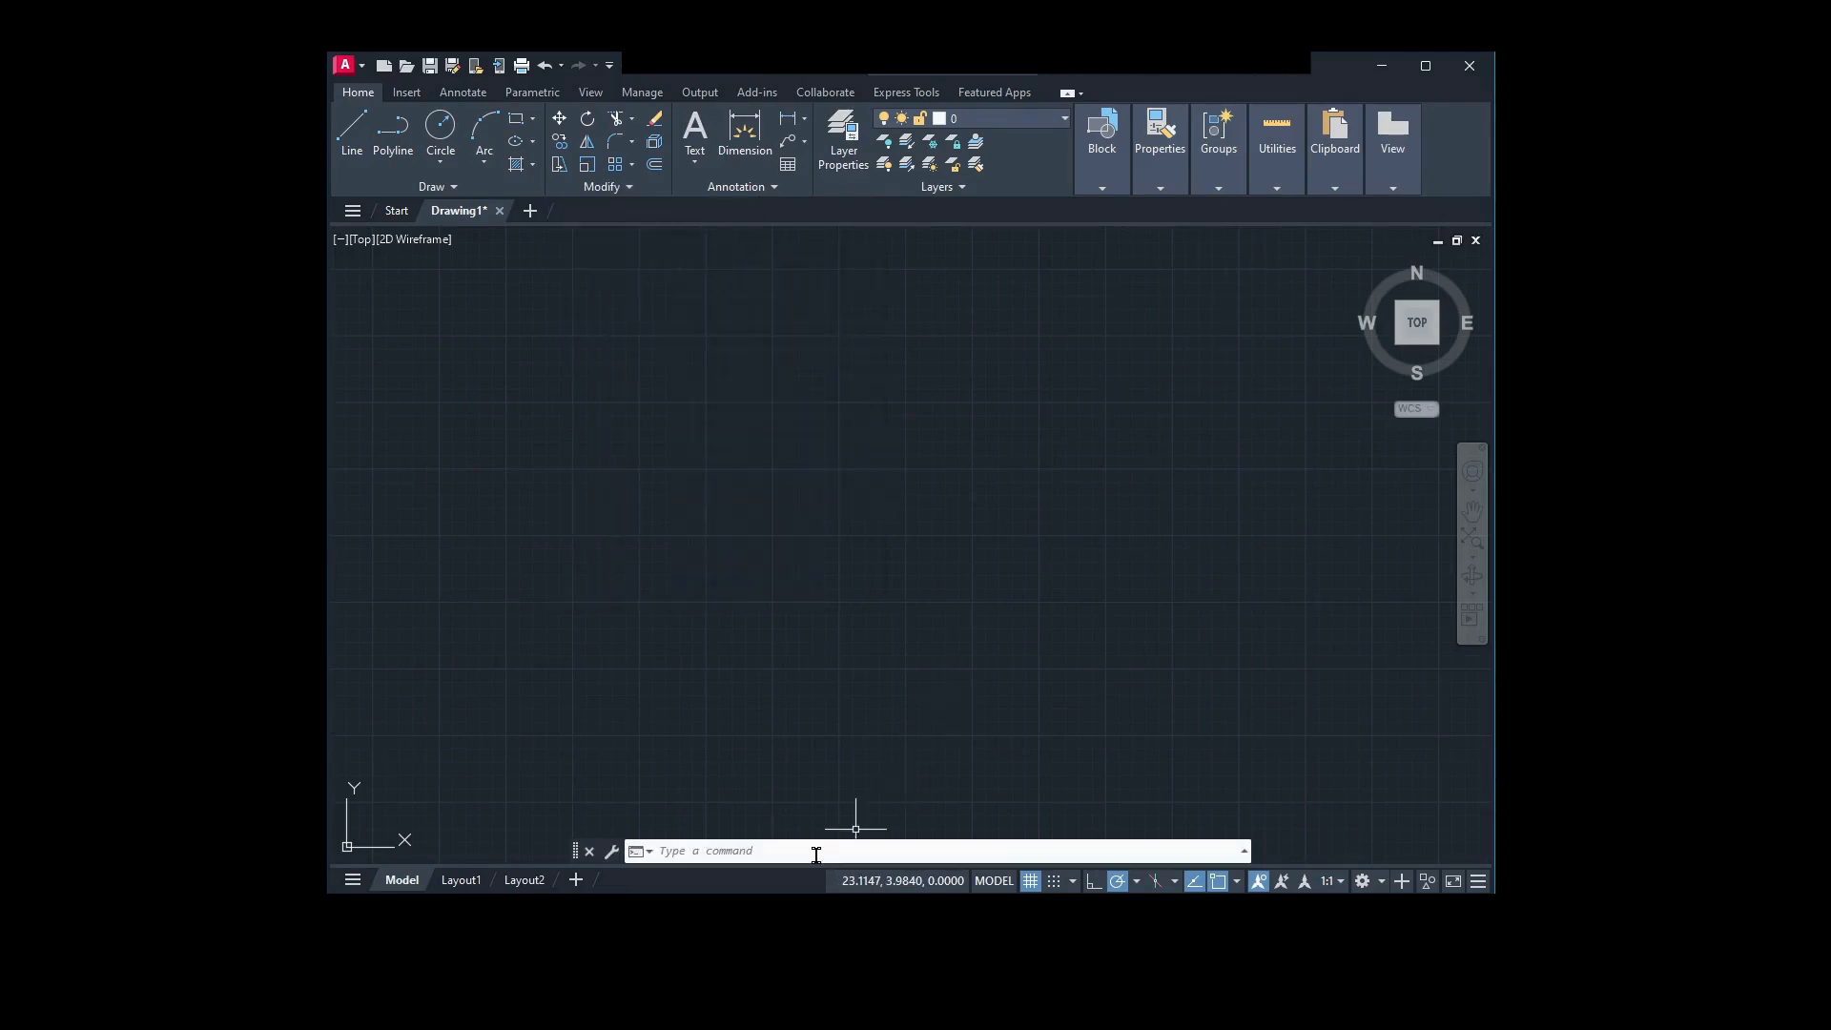
text(ali)
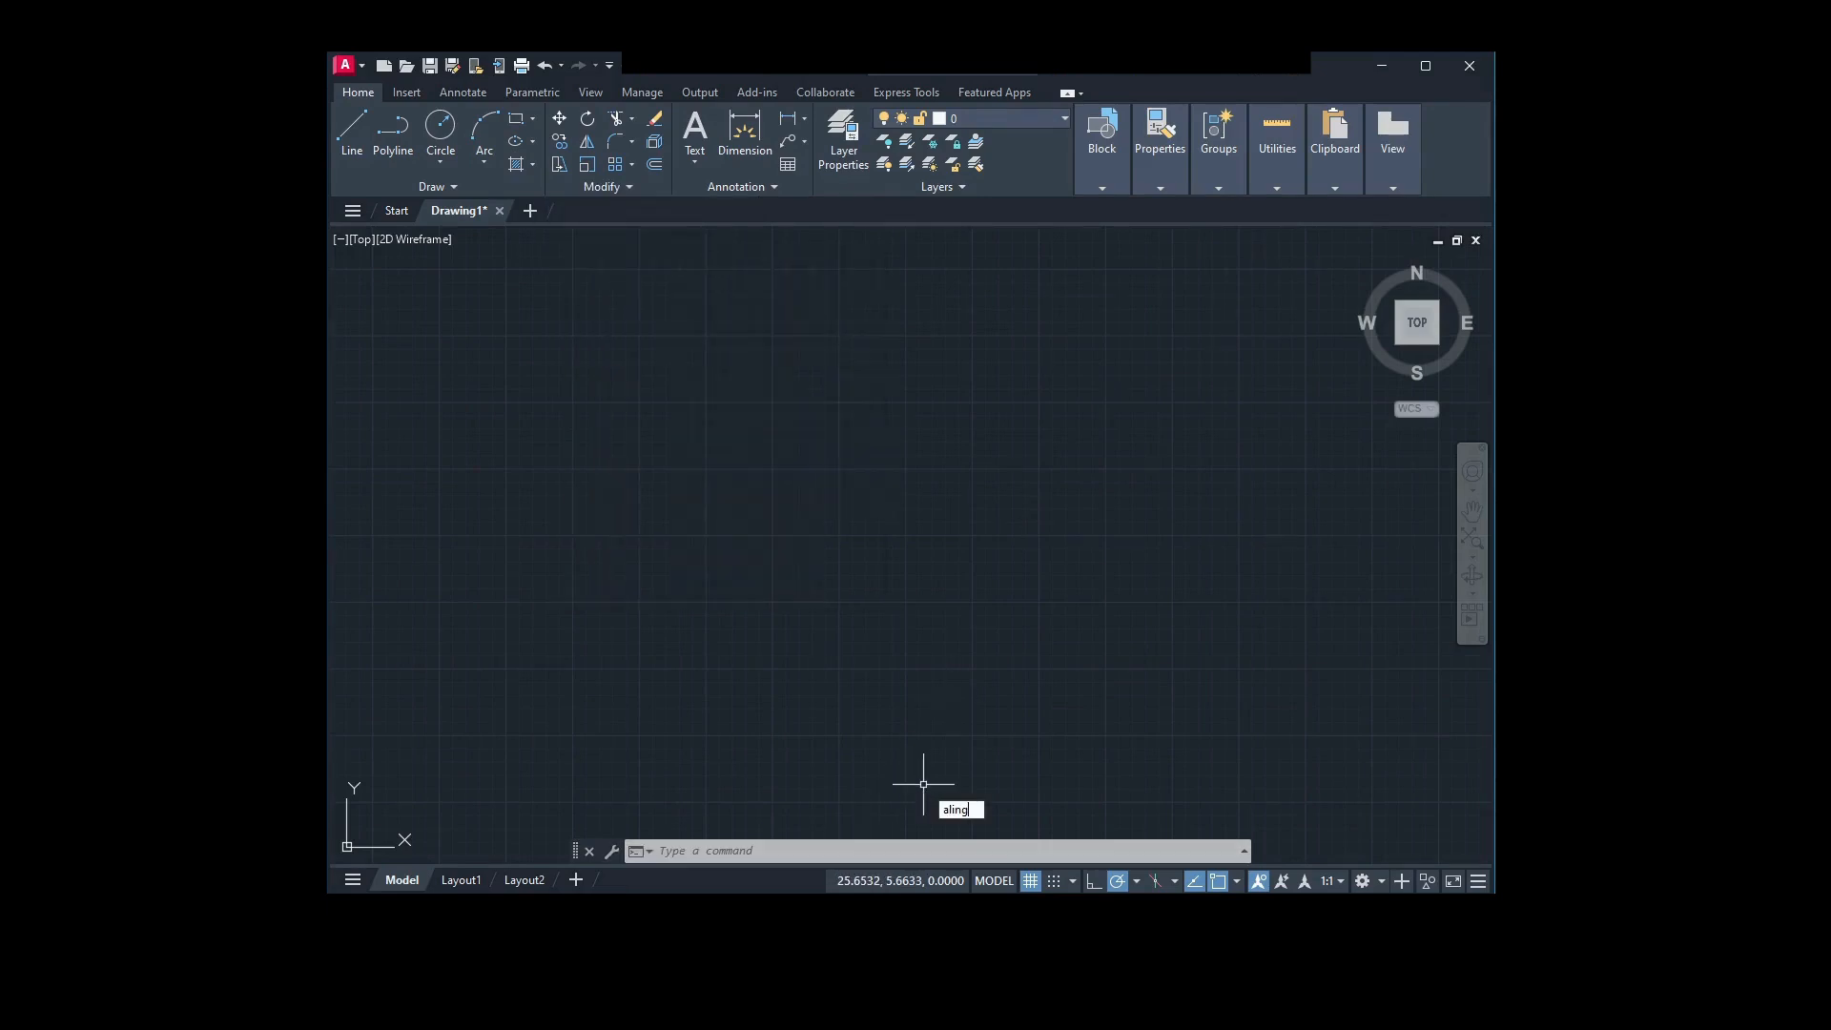
text(gn)
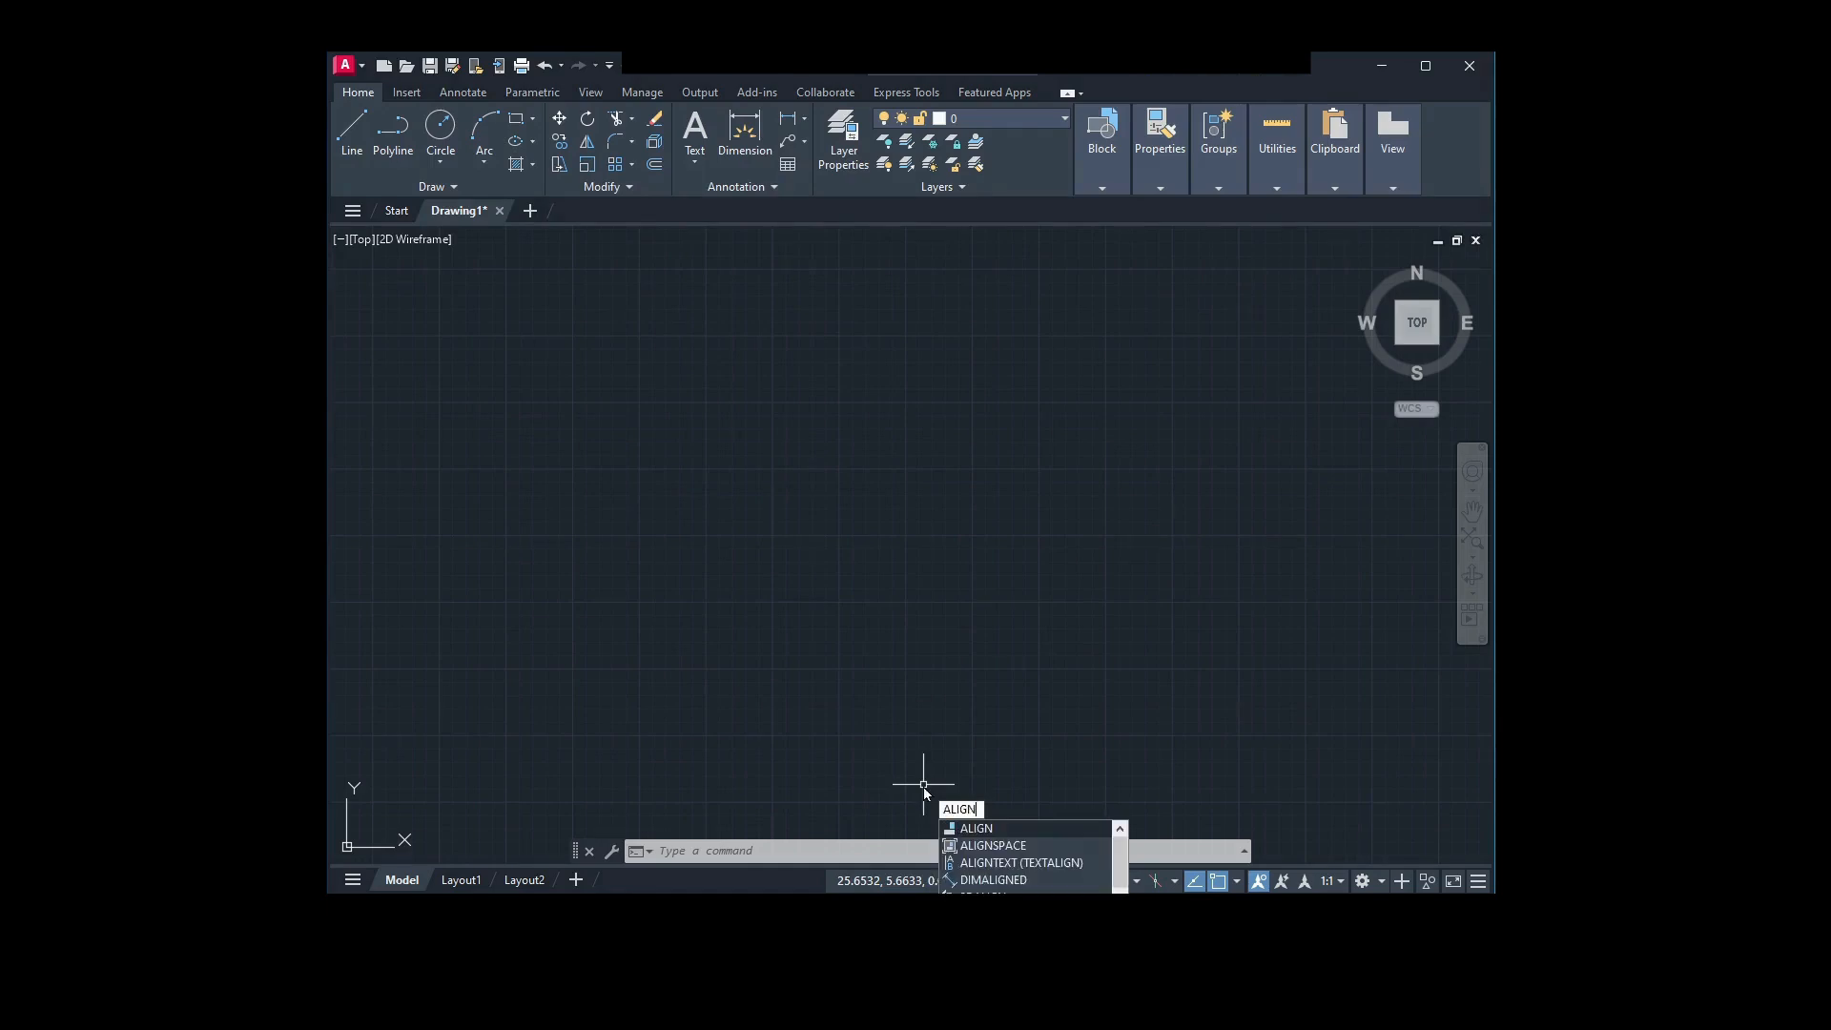
key(Return)
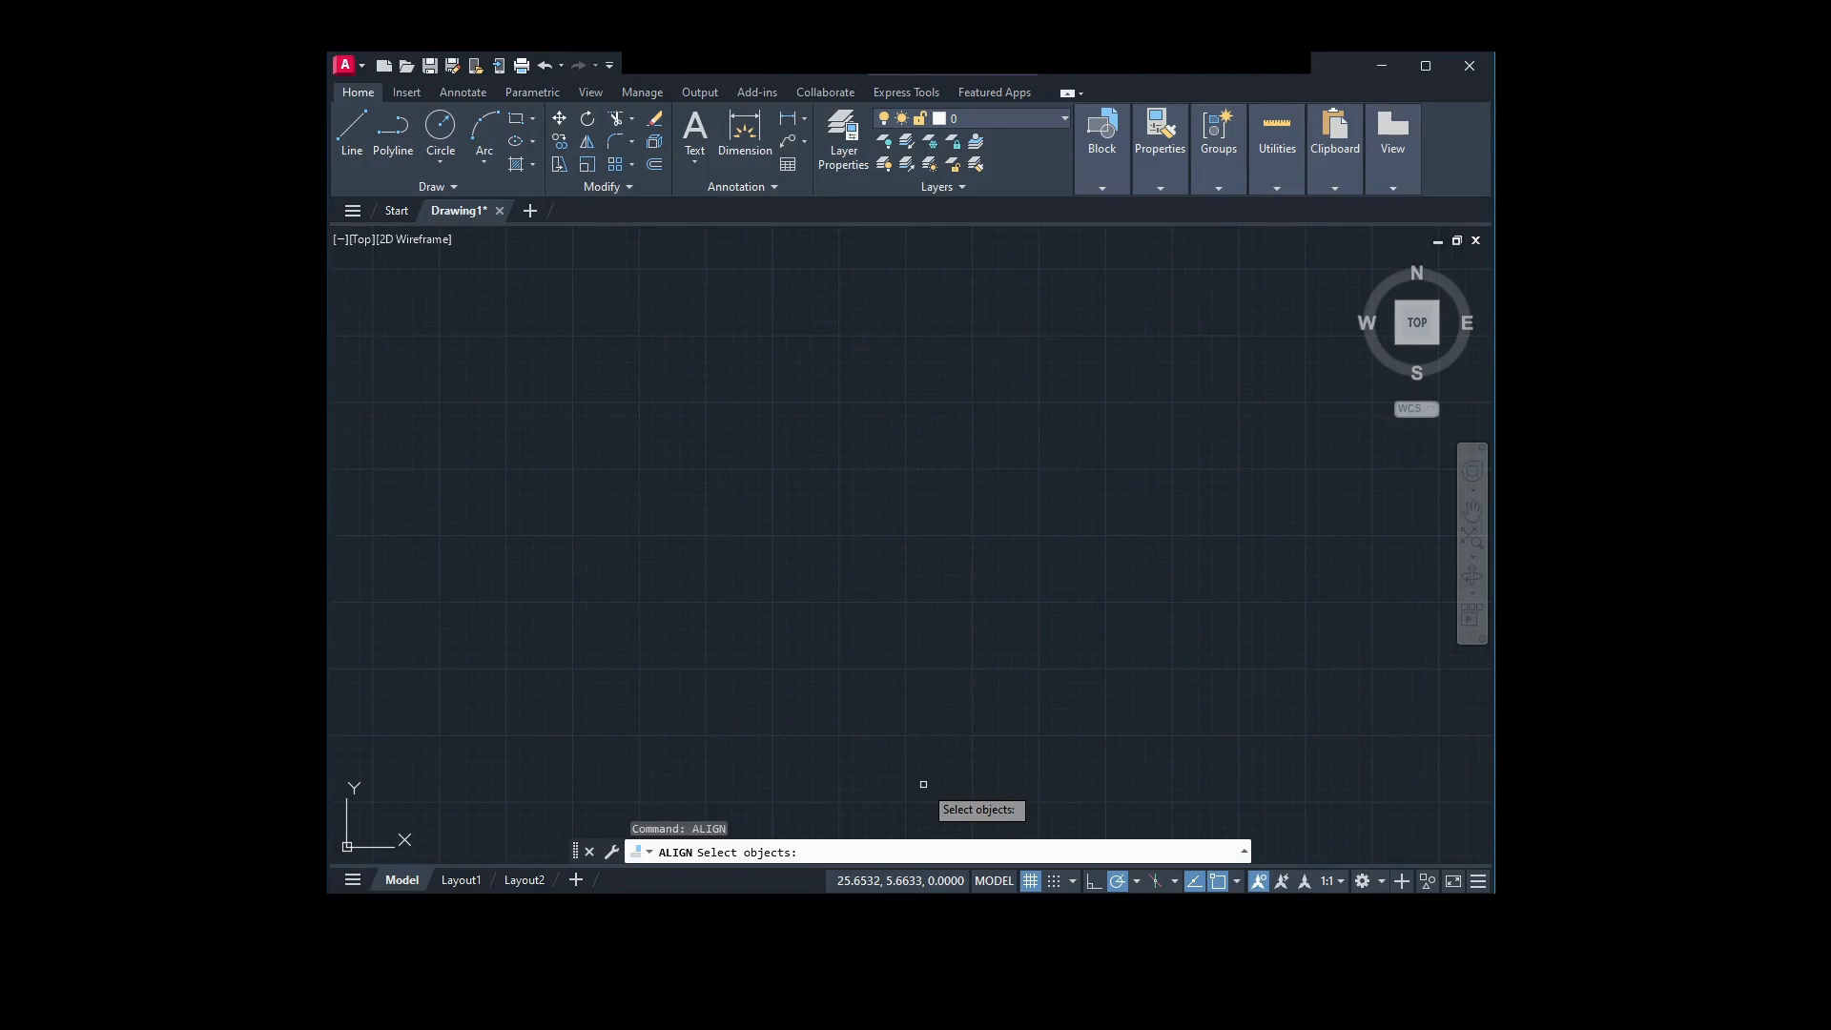
key(Escape)
key(Escape)
key(Escape)
key(Escape)
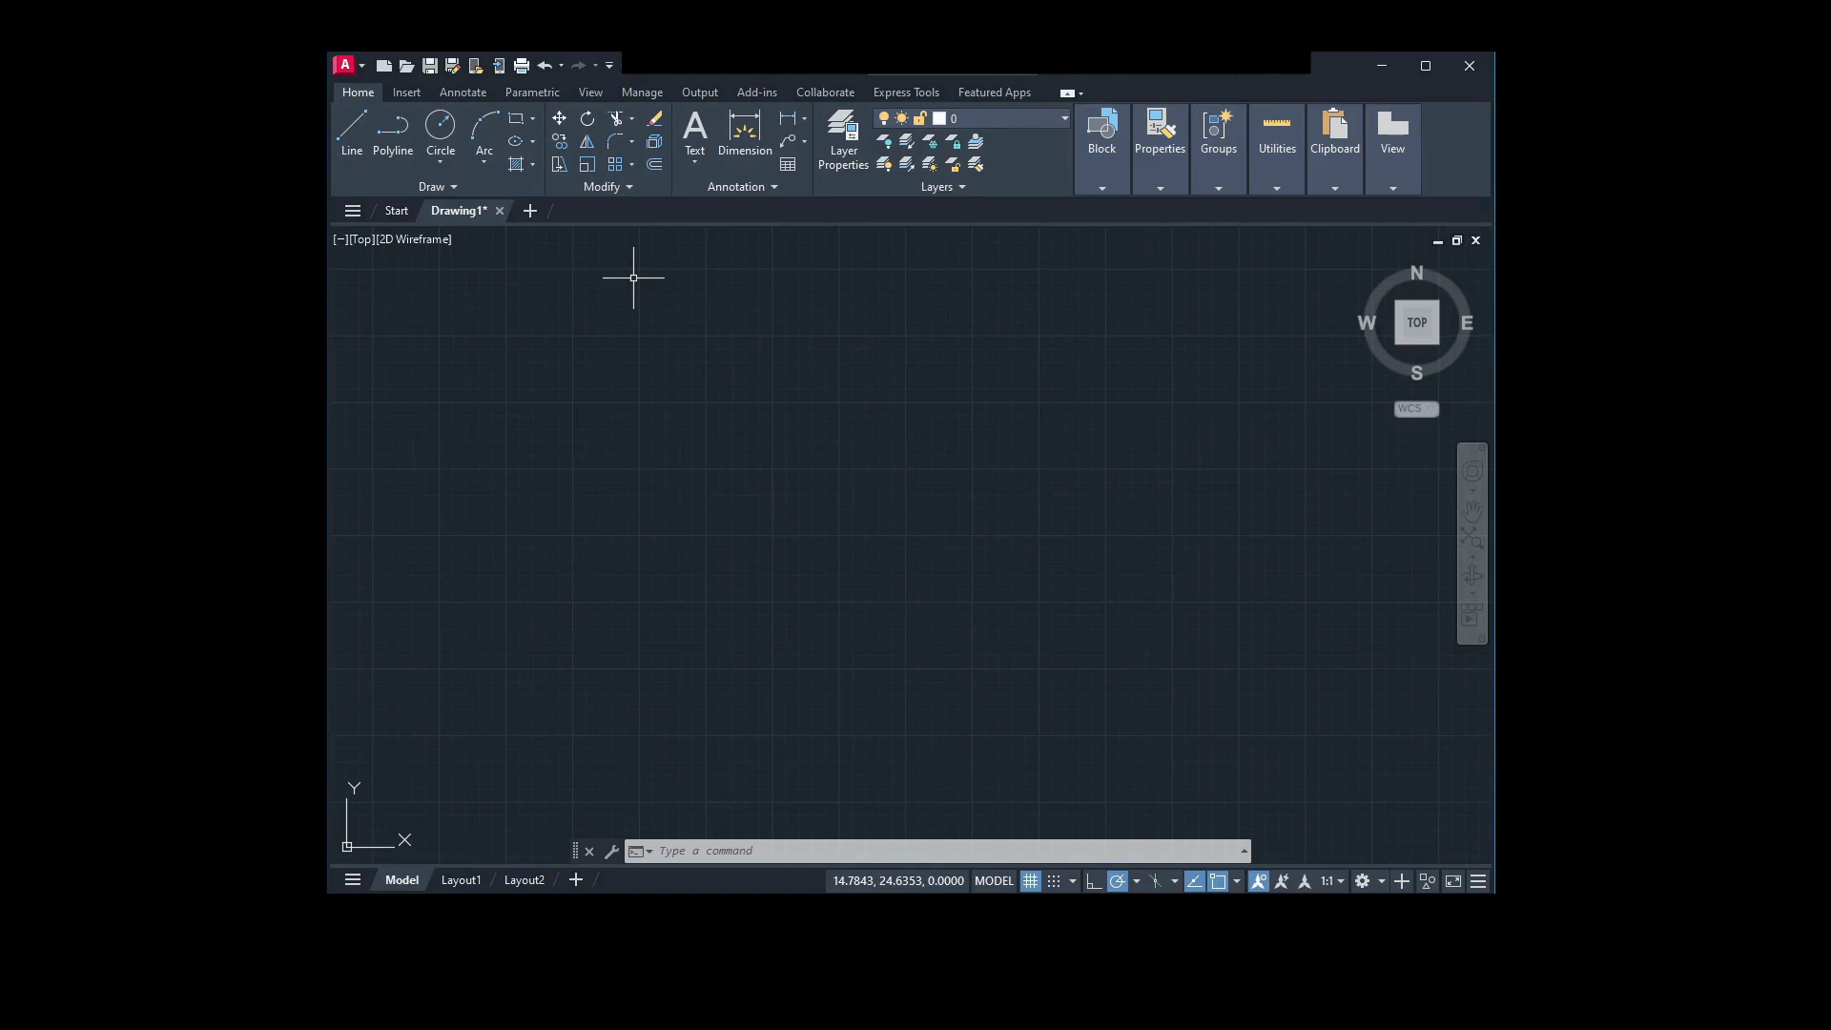
Draw a long, narrow horizontal rectangle in the empty drawing area
click(529, 122)
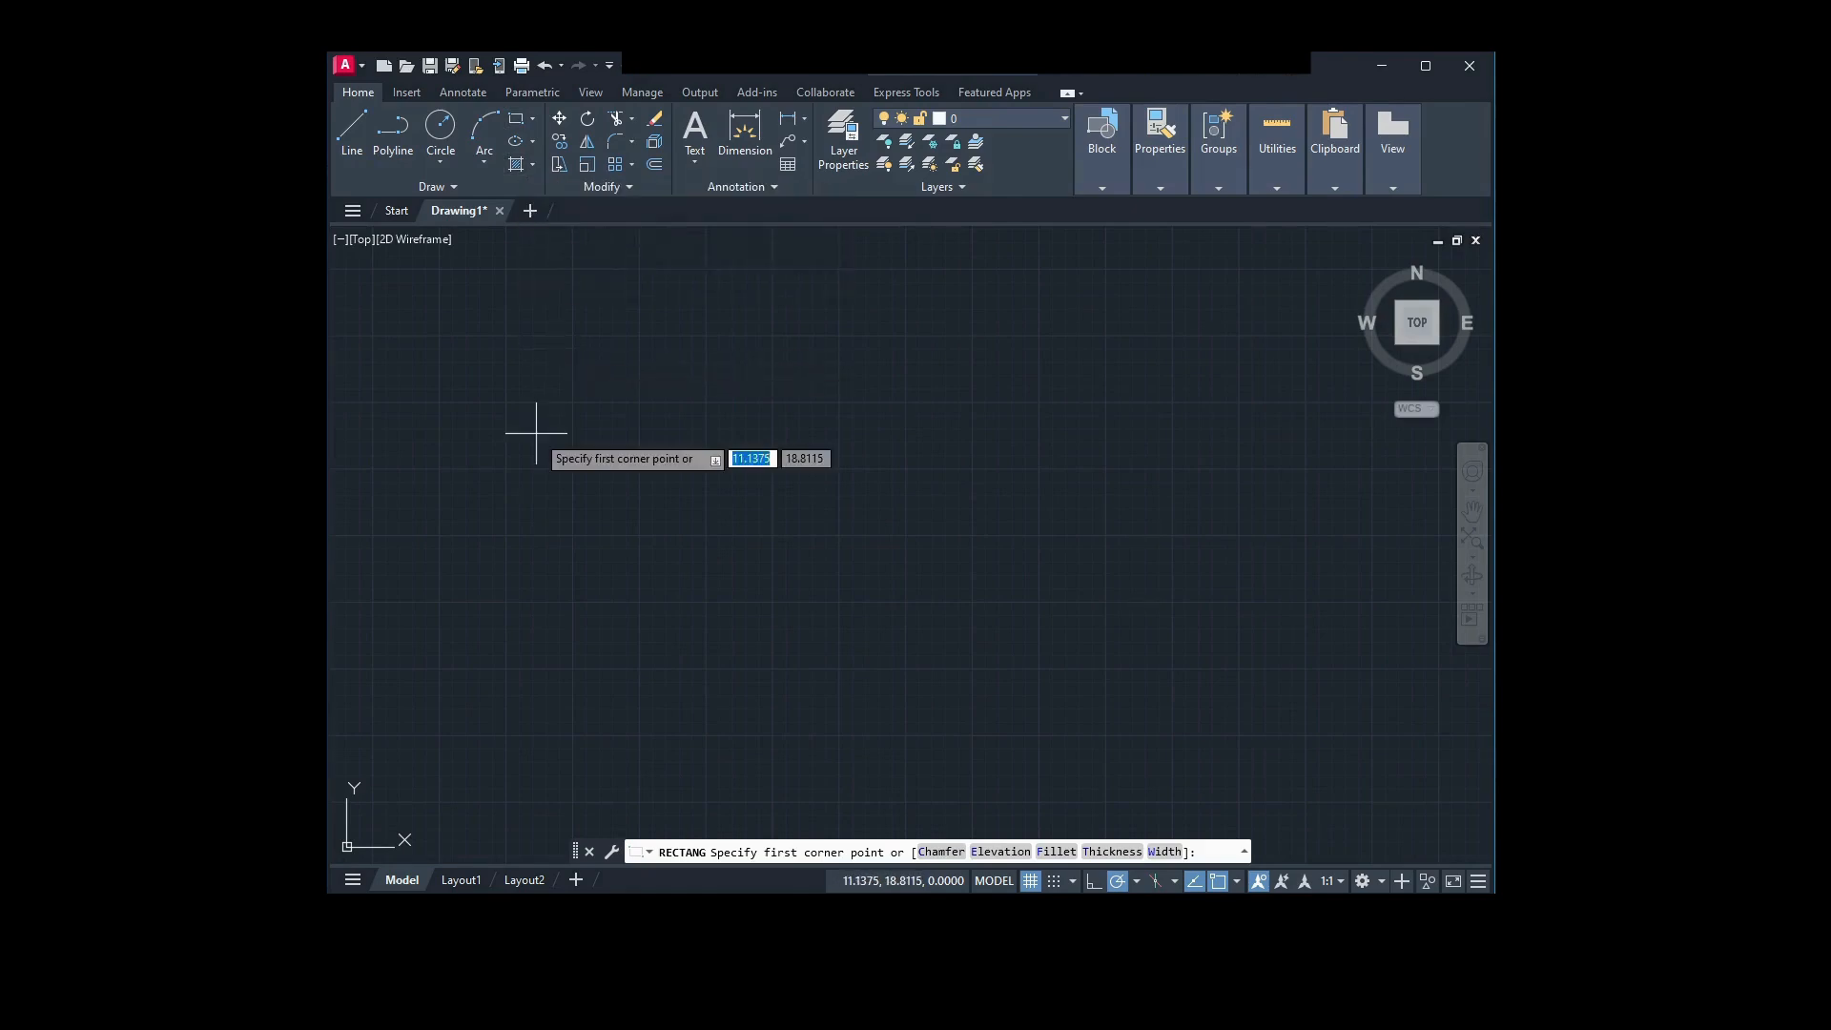
click(511, 462)
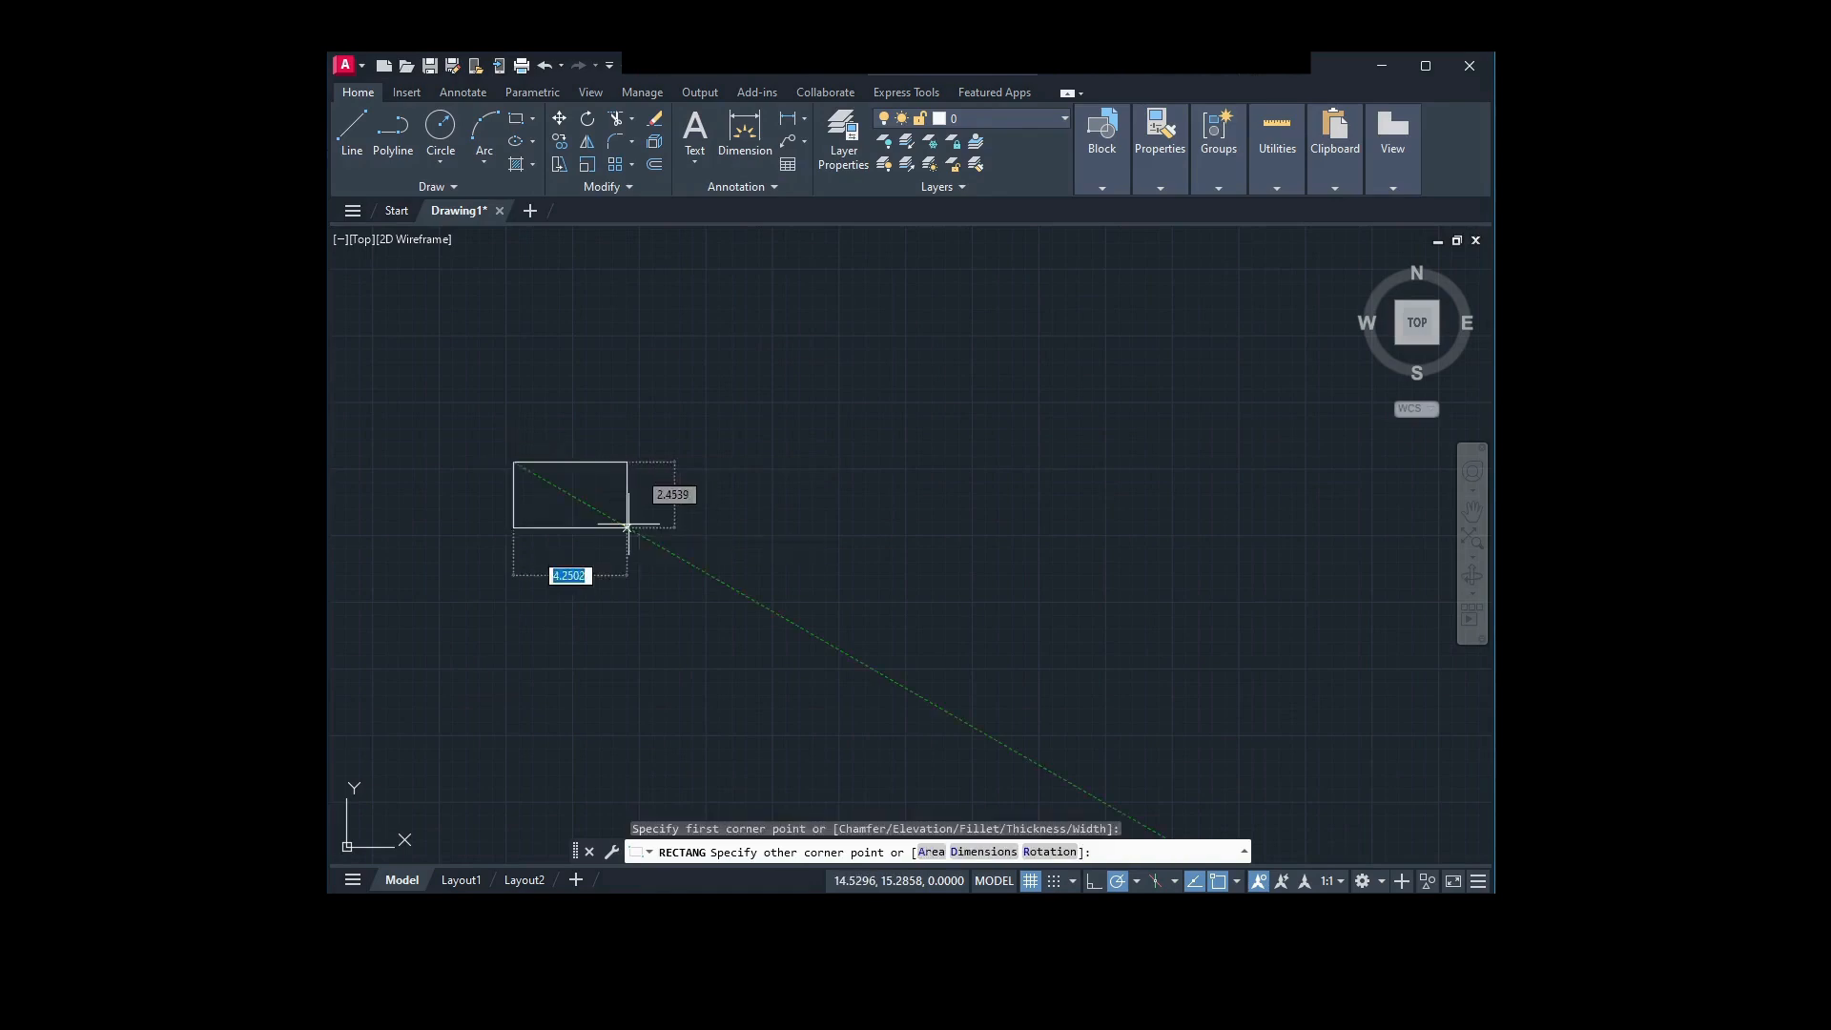
click(790, 537)
middle_drag(850, 589, 779, 631)
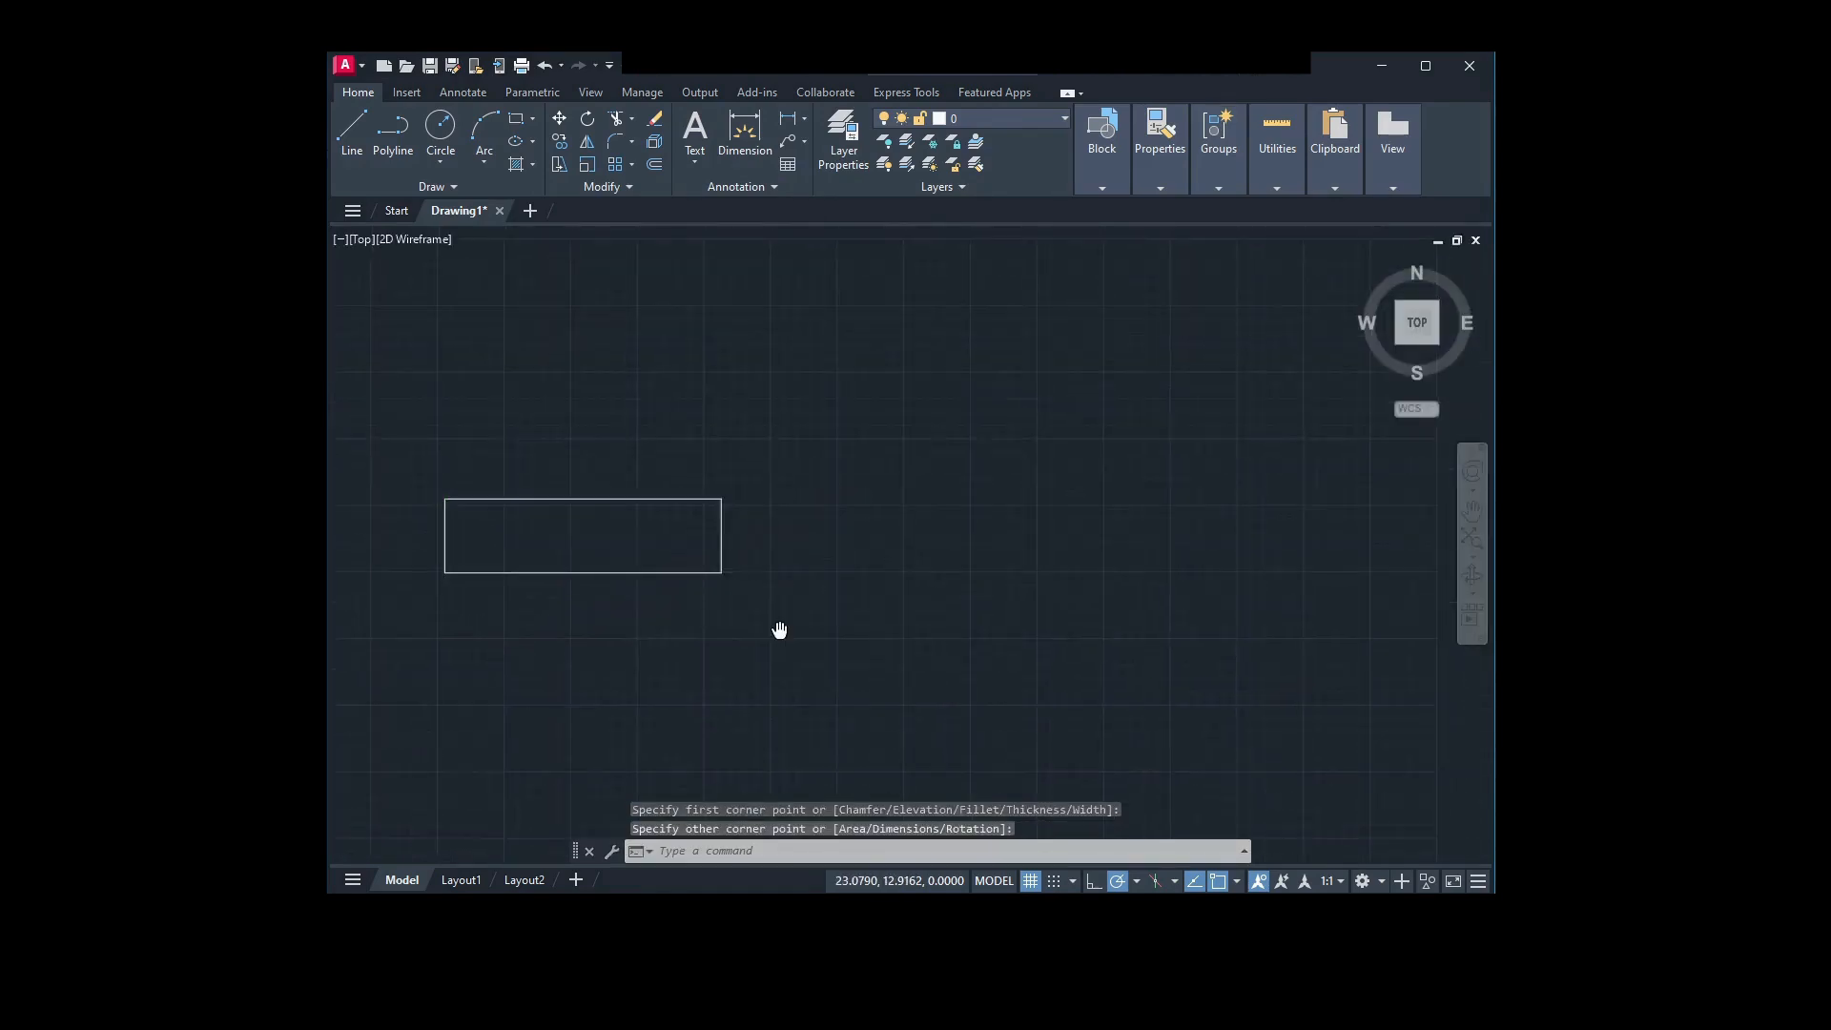
scroll(780, 631, down, 2)
Copy the horizontal rectangle and paste the duplicate above and to the right of the original
click(822, 646)
click(706, 521)
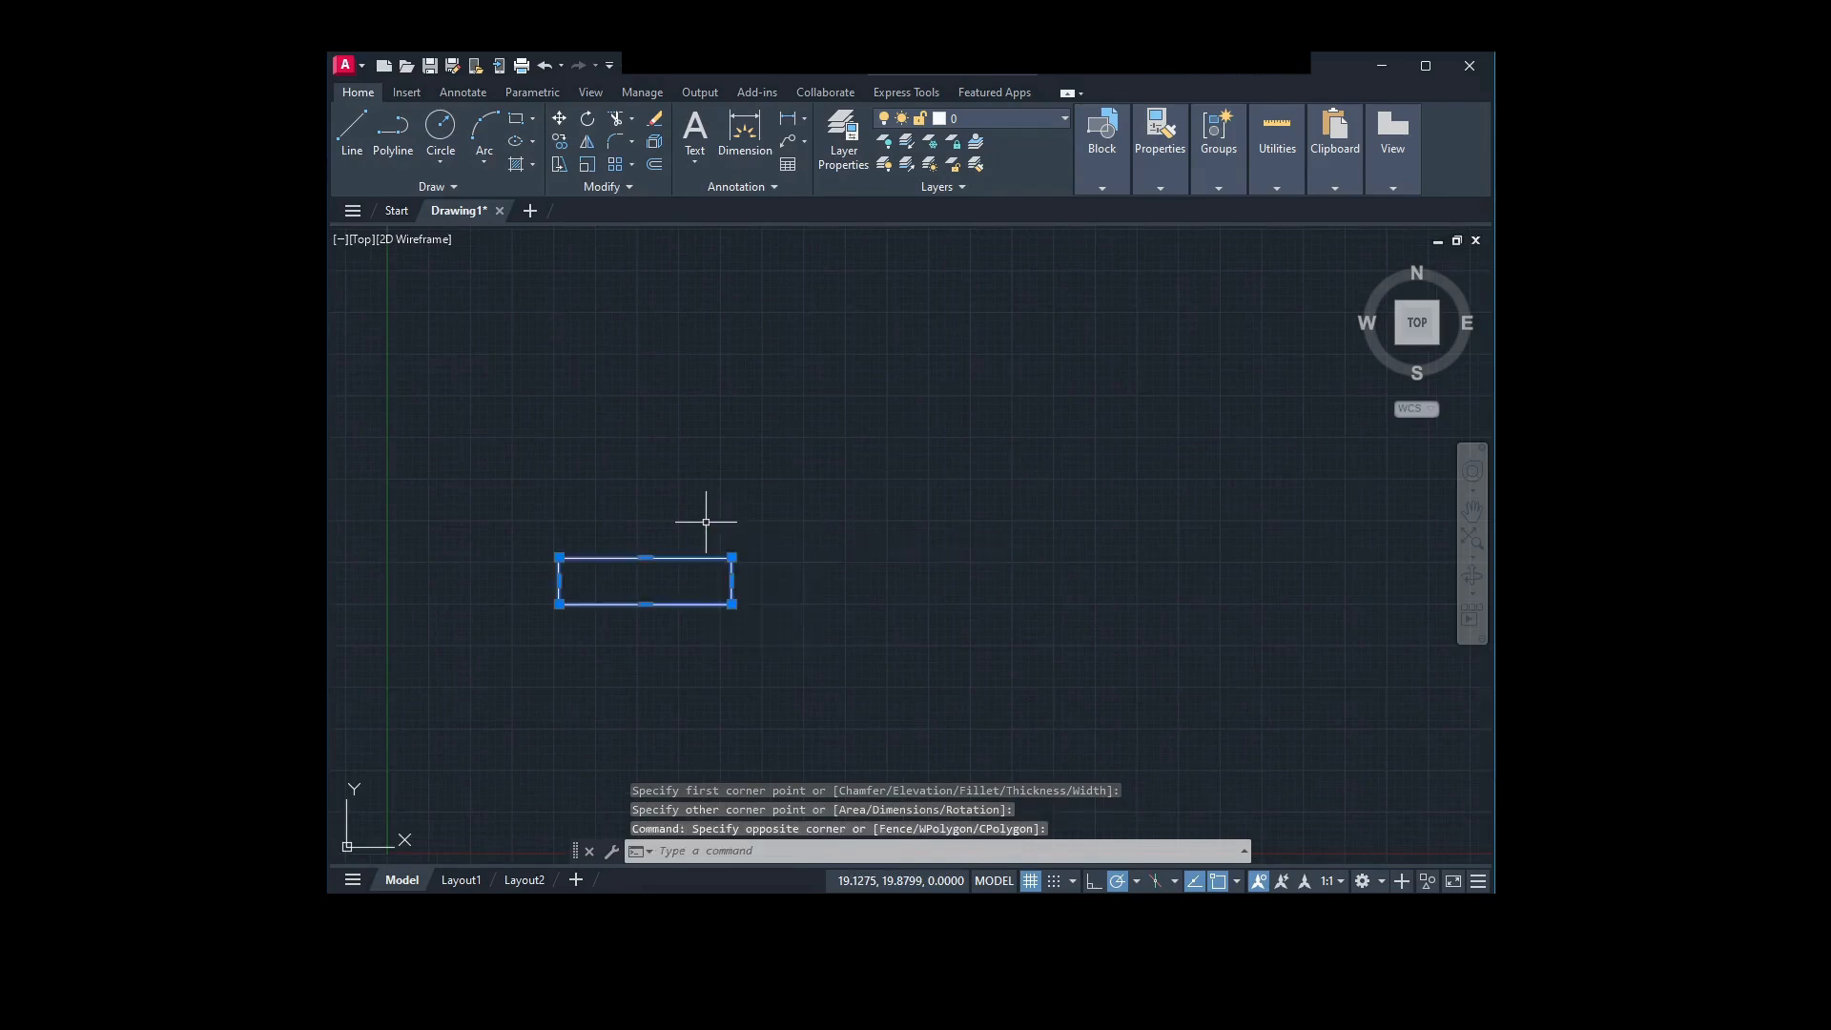
key(ctrl+c)
key(ctrl+v)
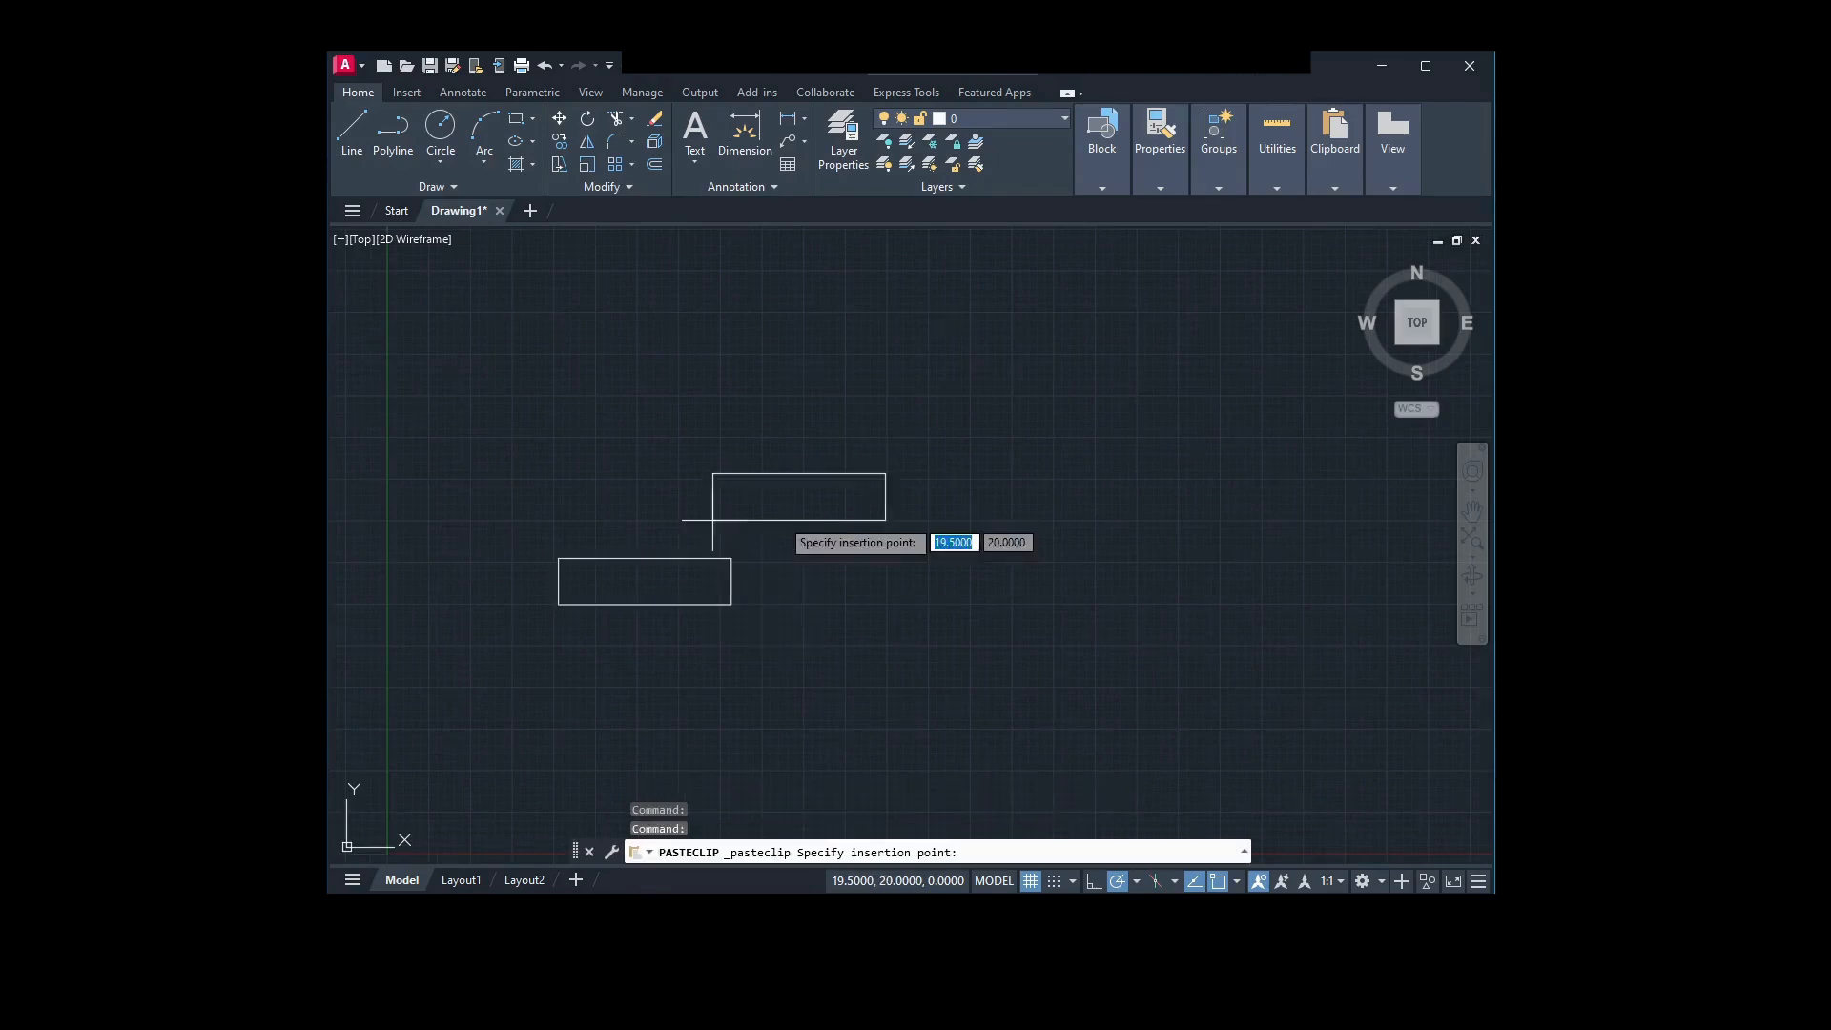
click(829, 504)
Rotate the pasted rectangle 270° about the midpoint of its right short edge so that it stands vertically
text(ro)
key(Return)
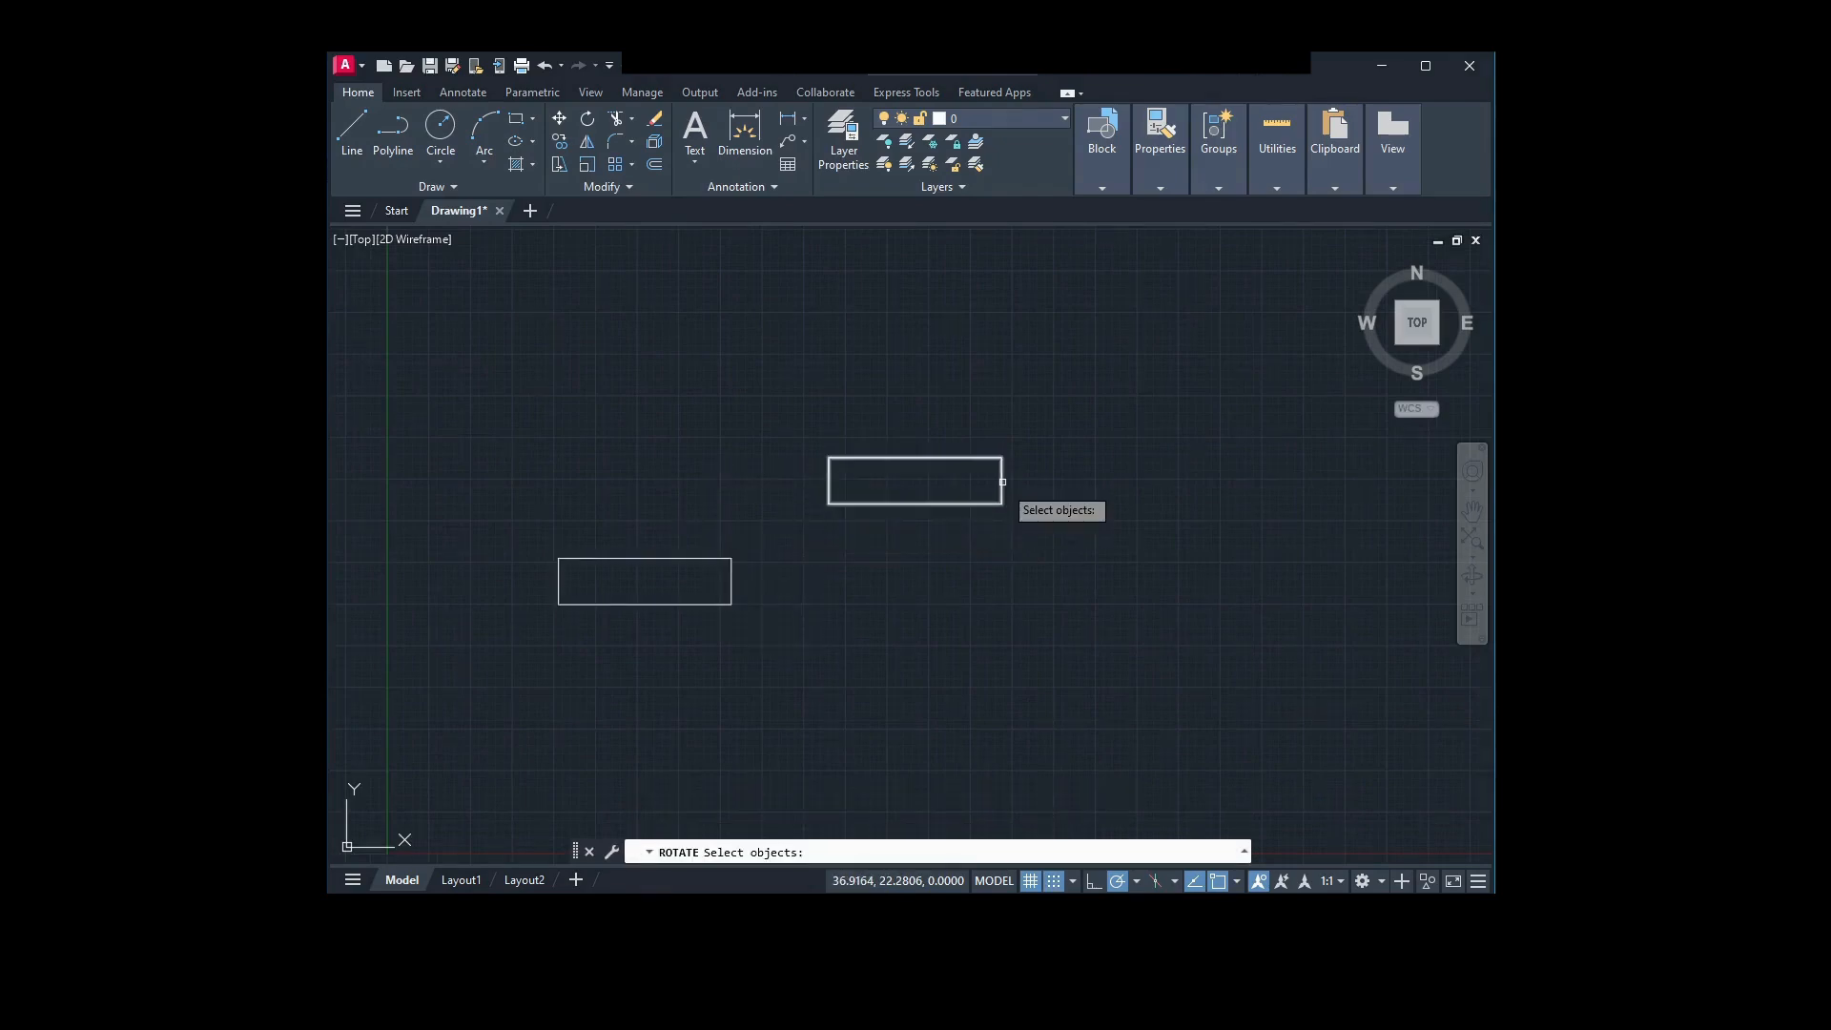
click(1026, 488)
click(987, 427)
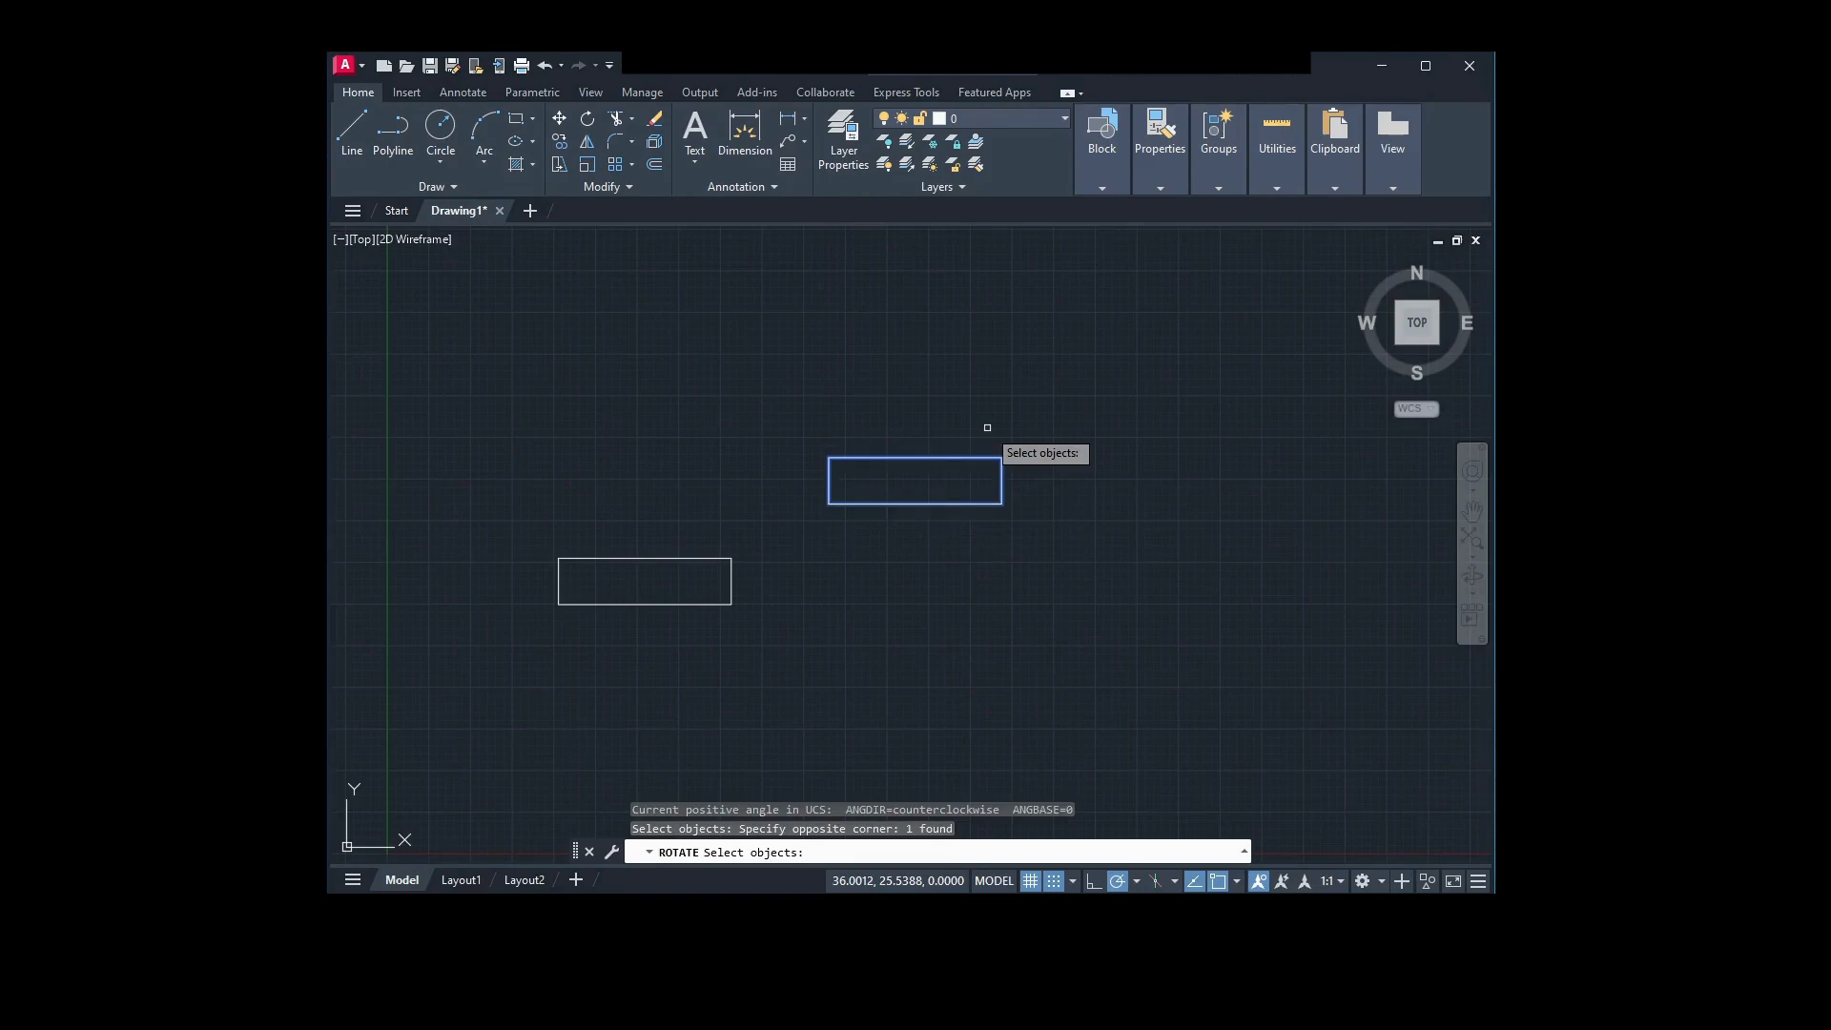
key(Return)
click(1001, 481)
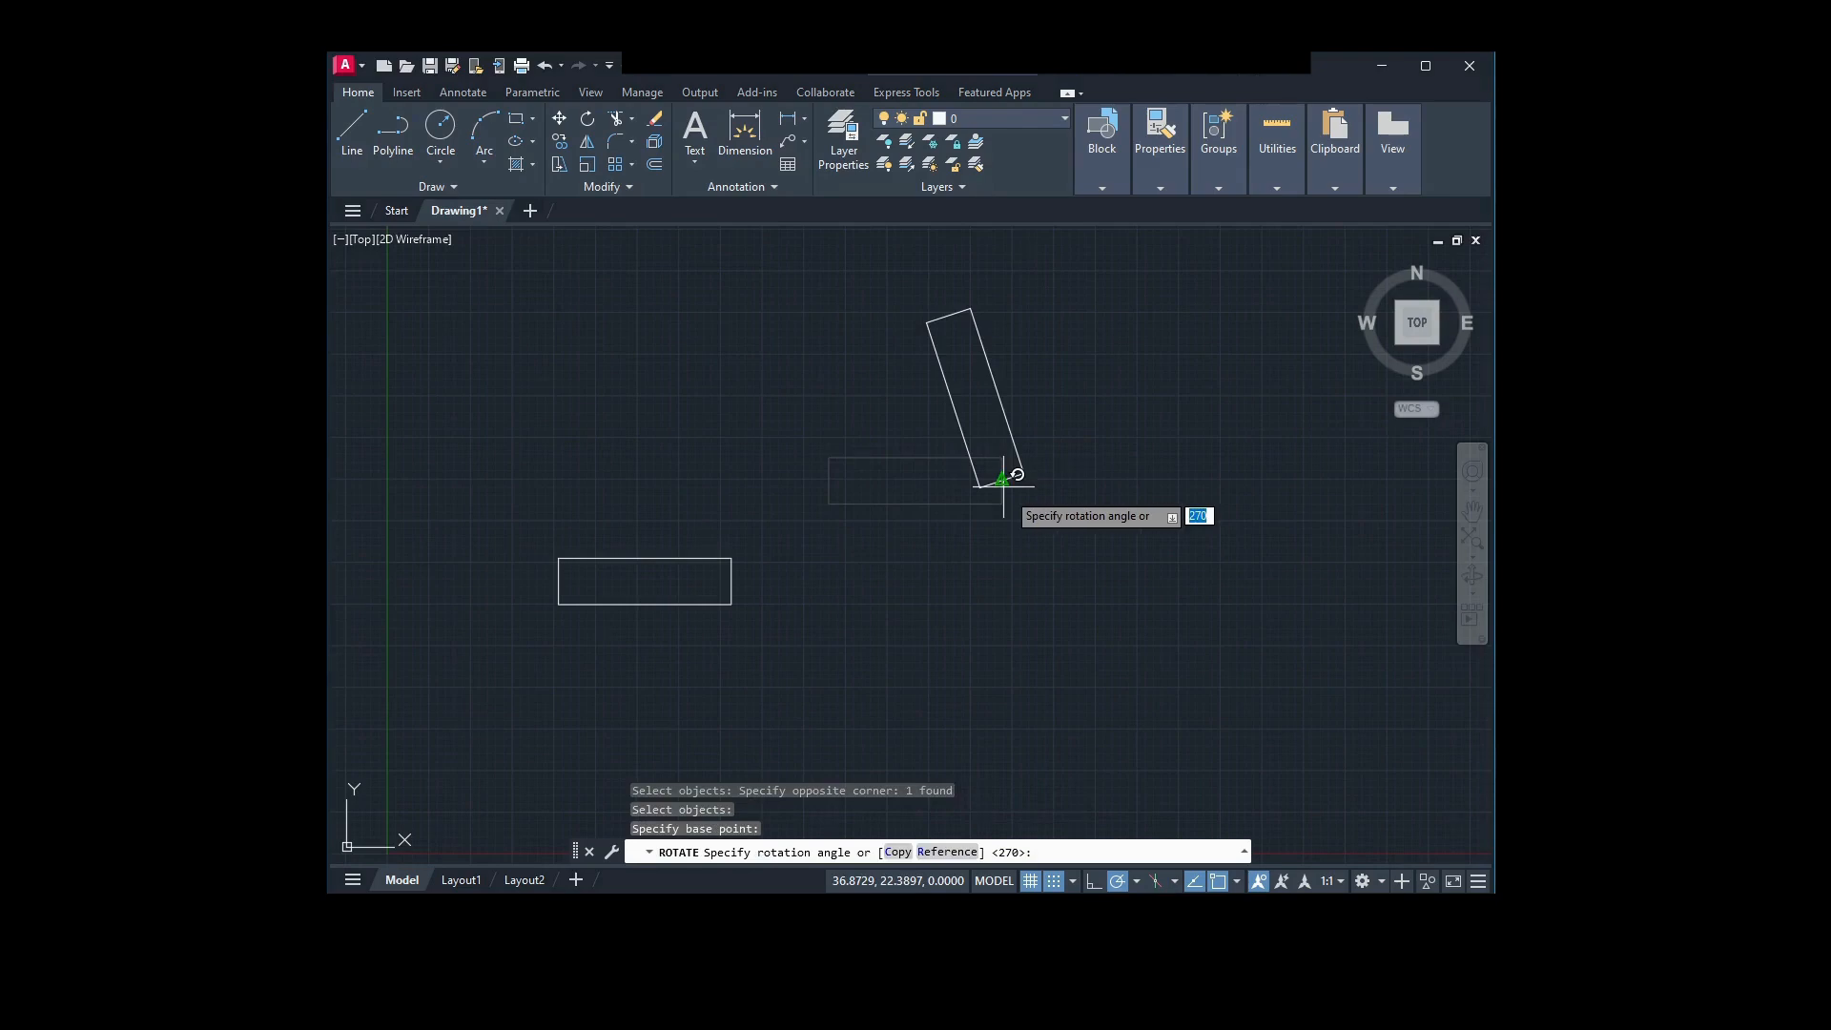
click(1002, 563)
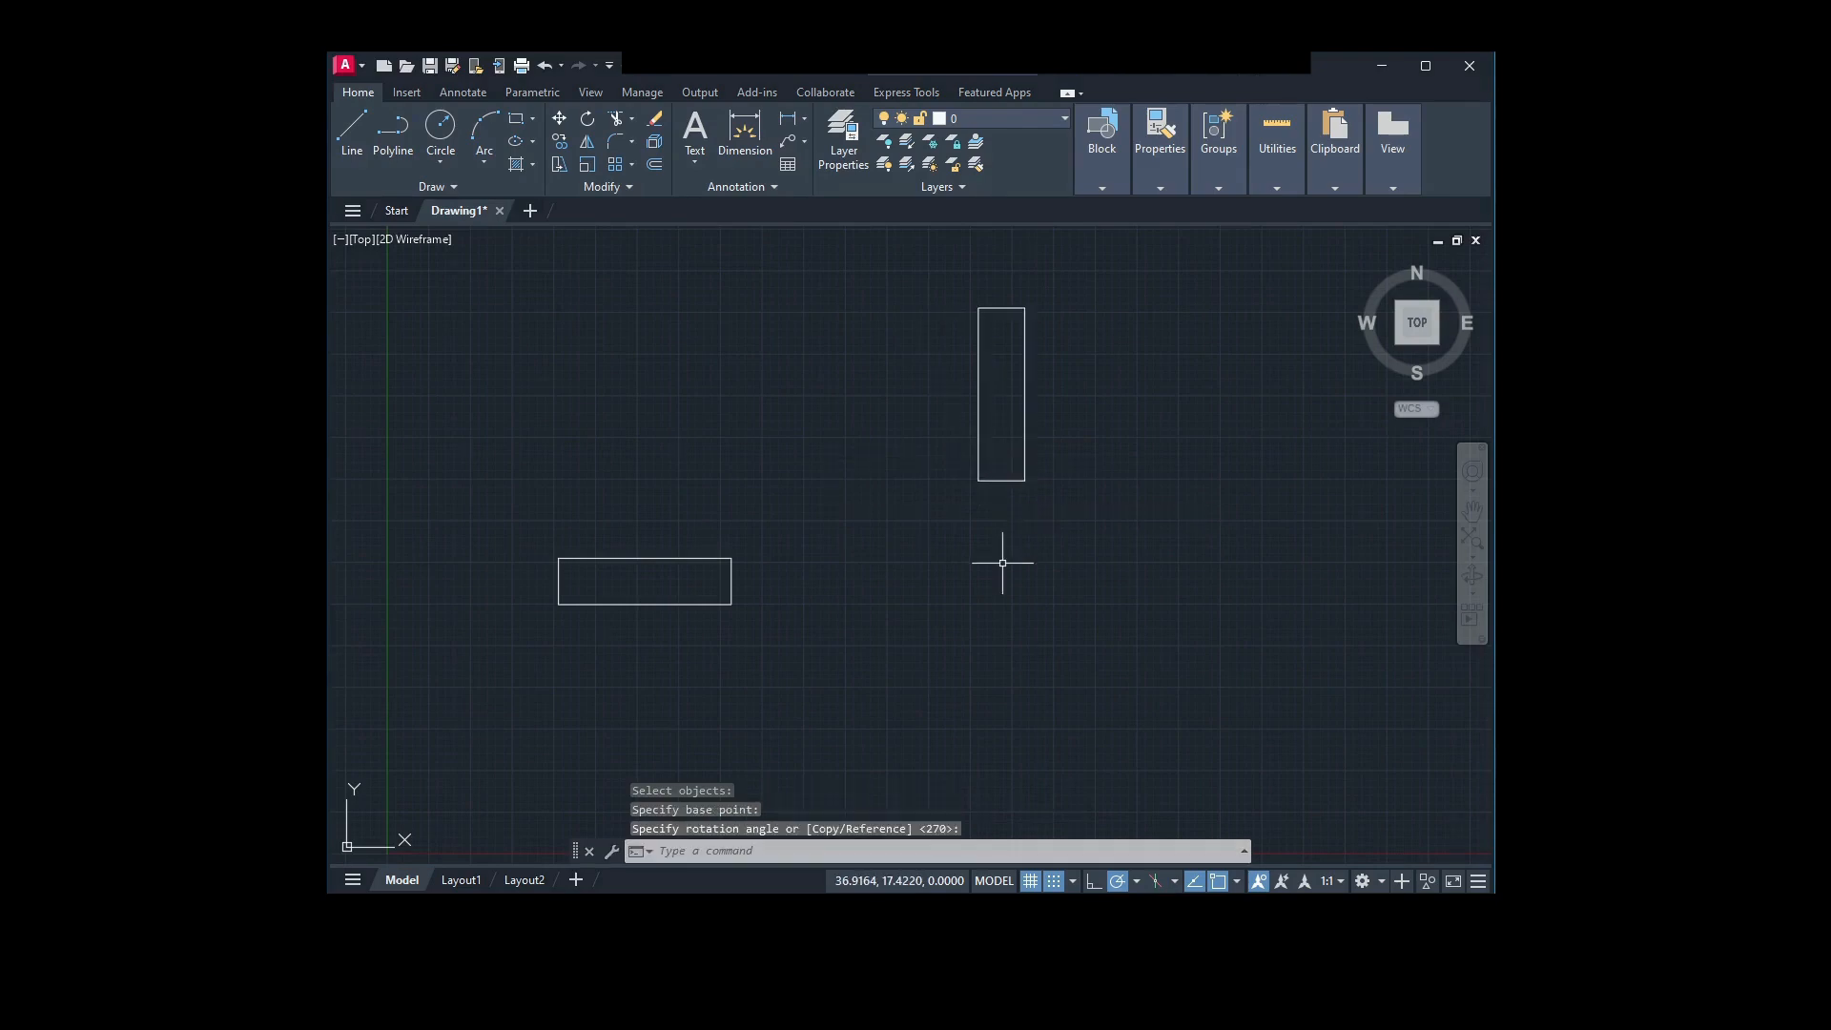
Draw a circle above the horizontal rectangle and to the left of the vertical one
text(c)
key(Return)
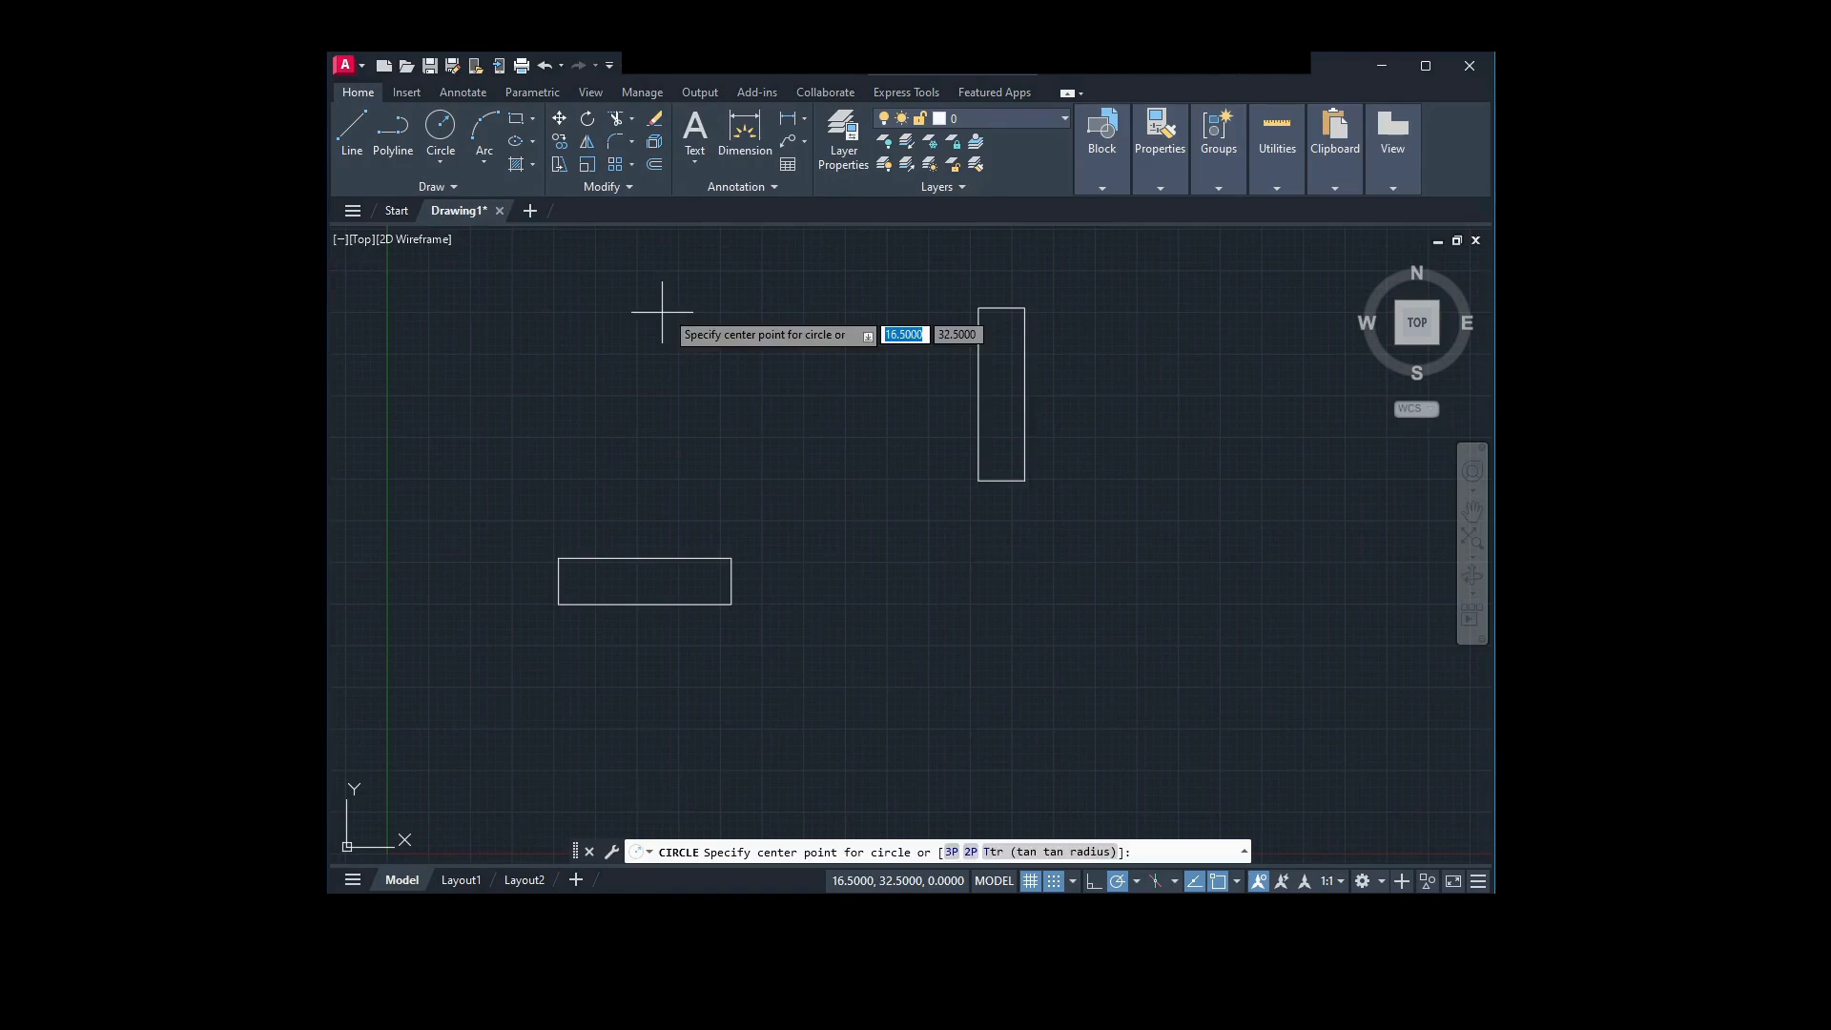
click(662, 312)
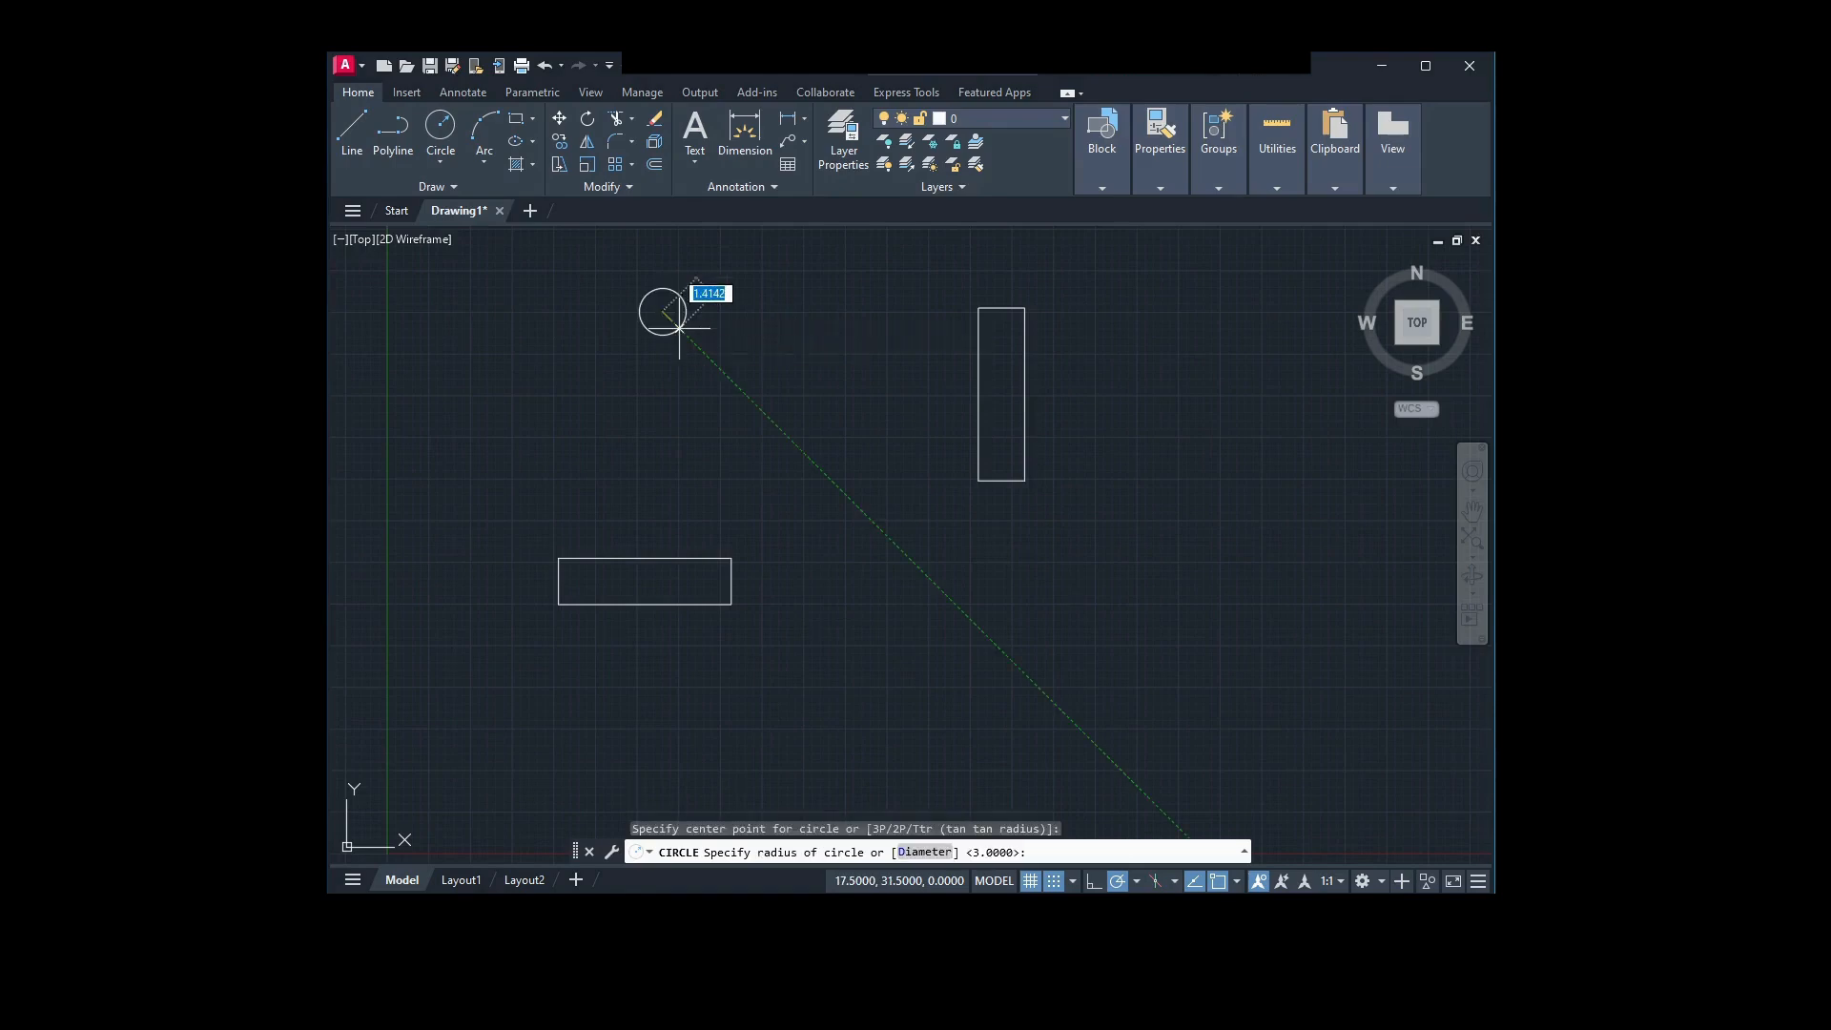
click(737, 361)
middle_drag(839, 416, 834, 462)
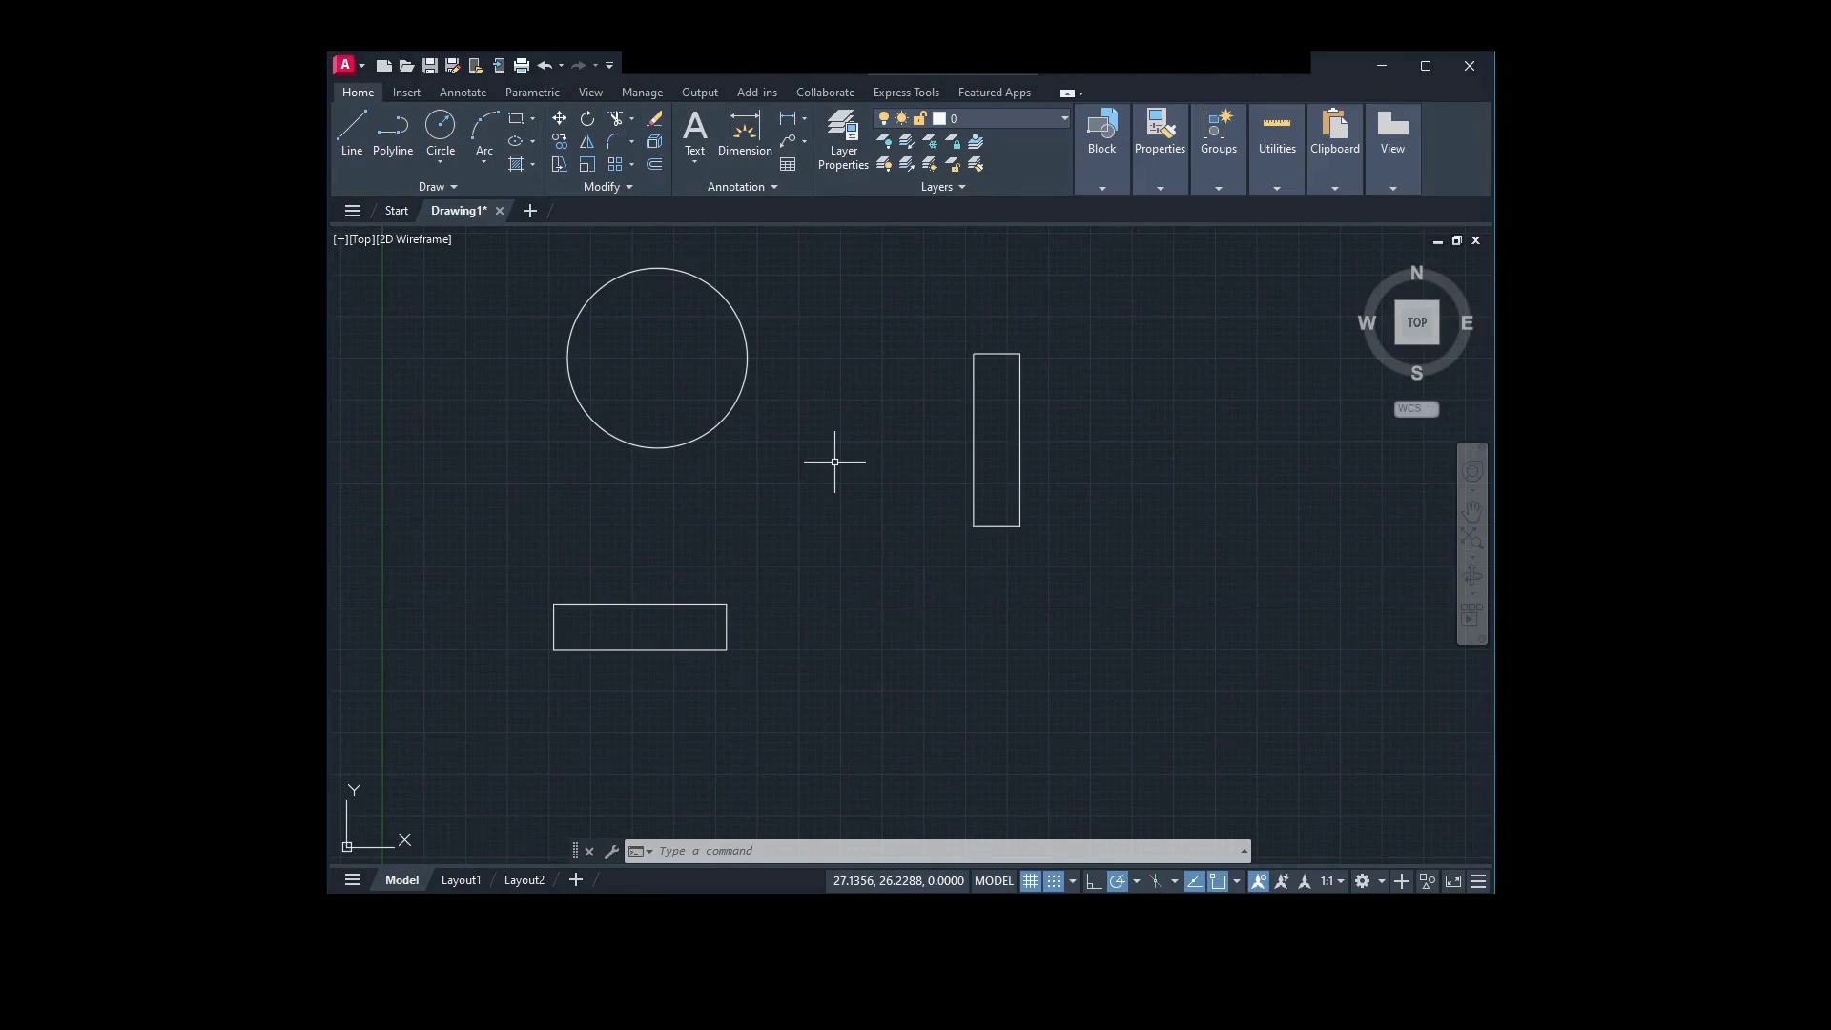
Align the horizontal rectangle's right edge to the vertical rectangle's bottom edge using two point pairs with scaling, and undo the alignment
text(ALIGN)
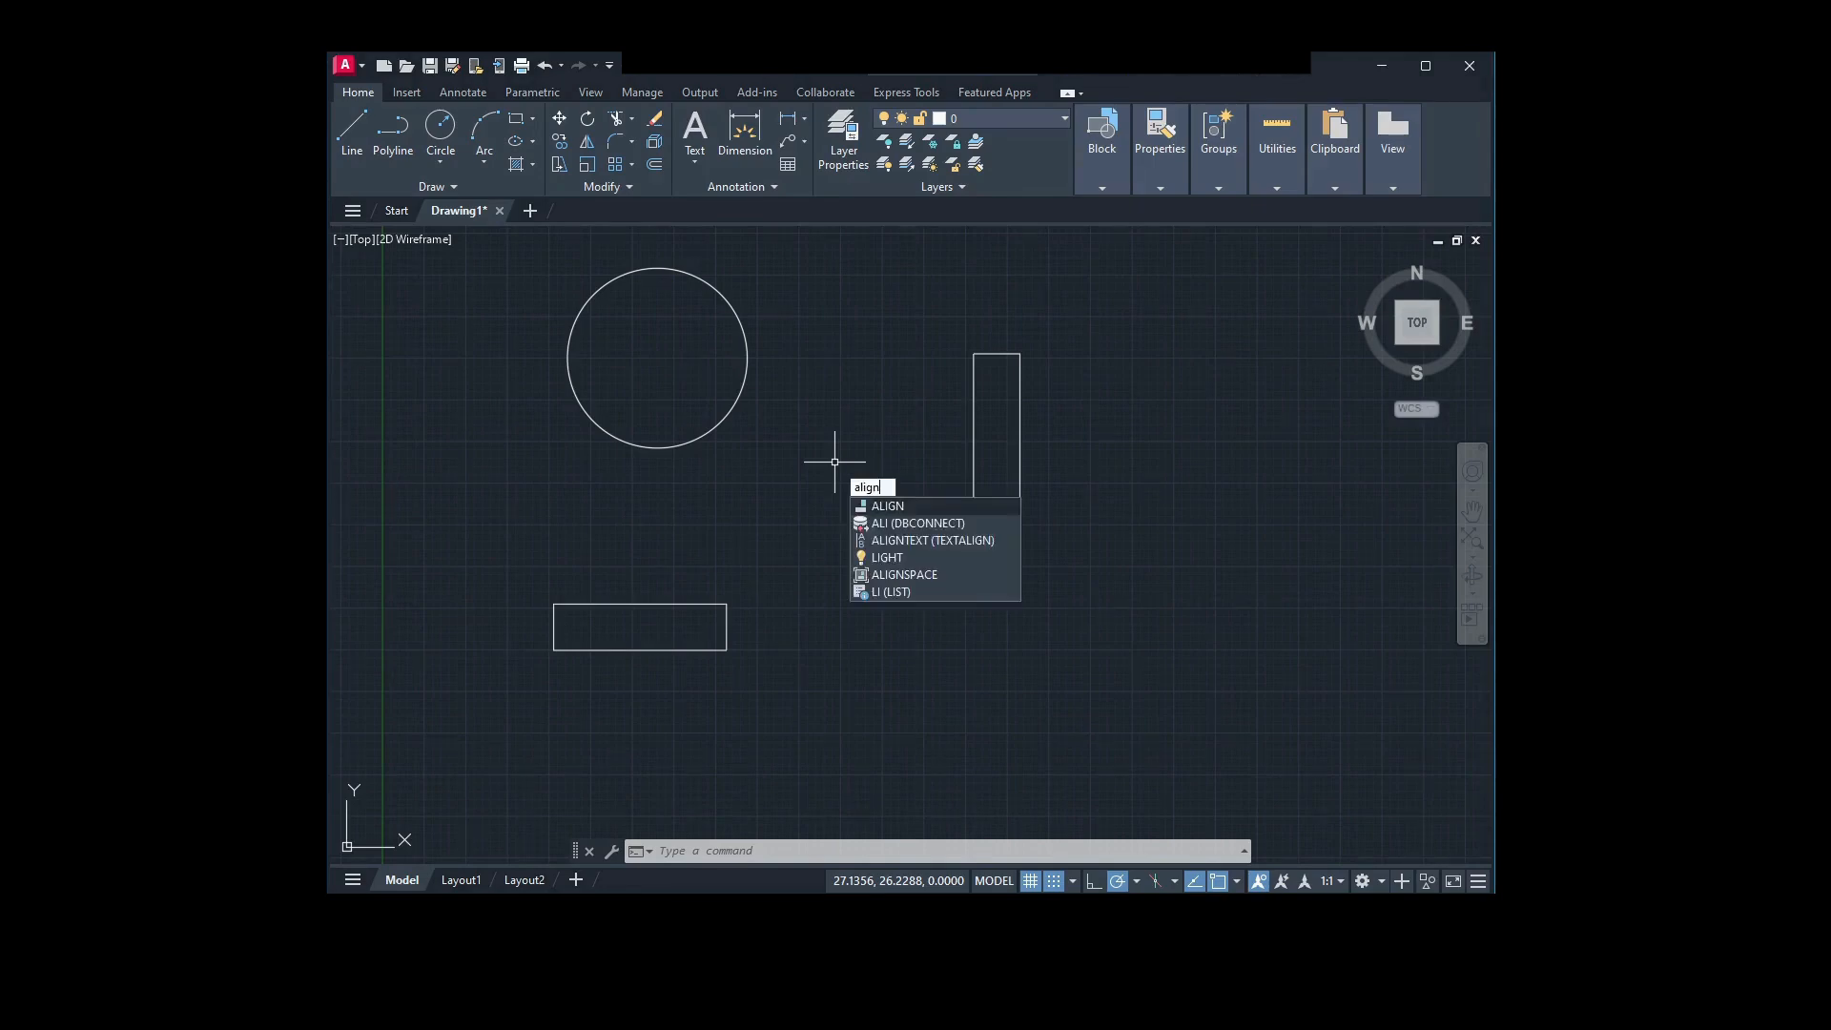
key(Return)
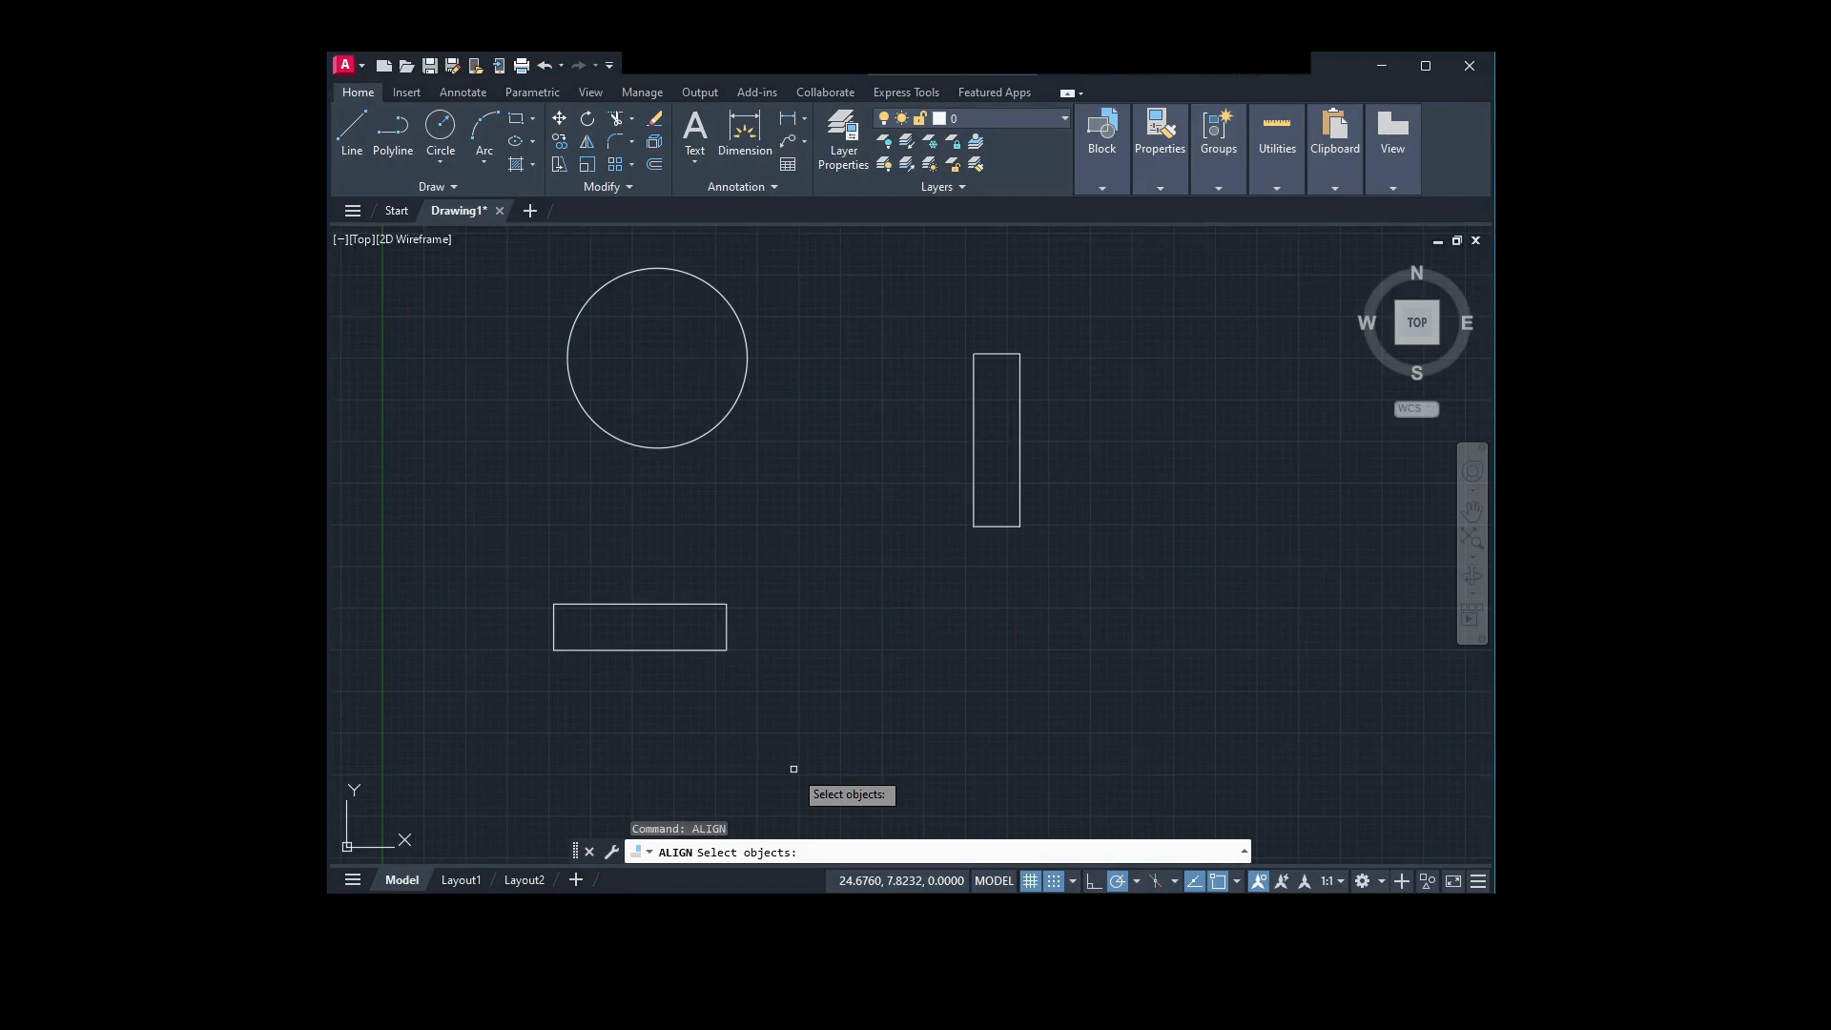
click(777, 706)
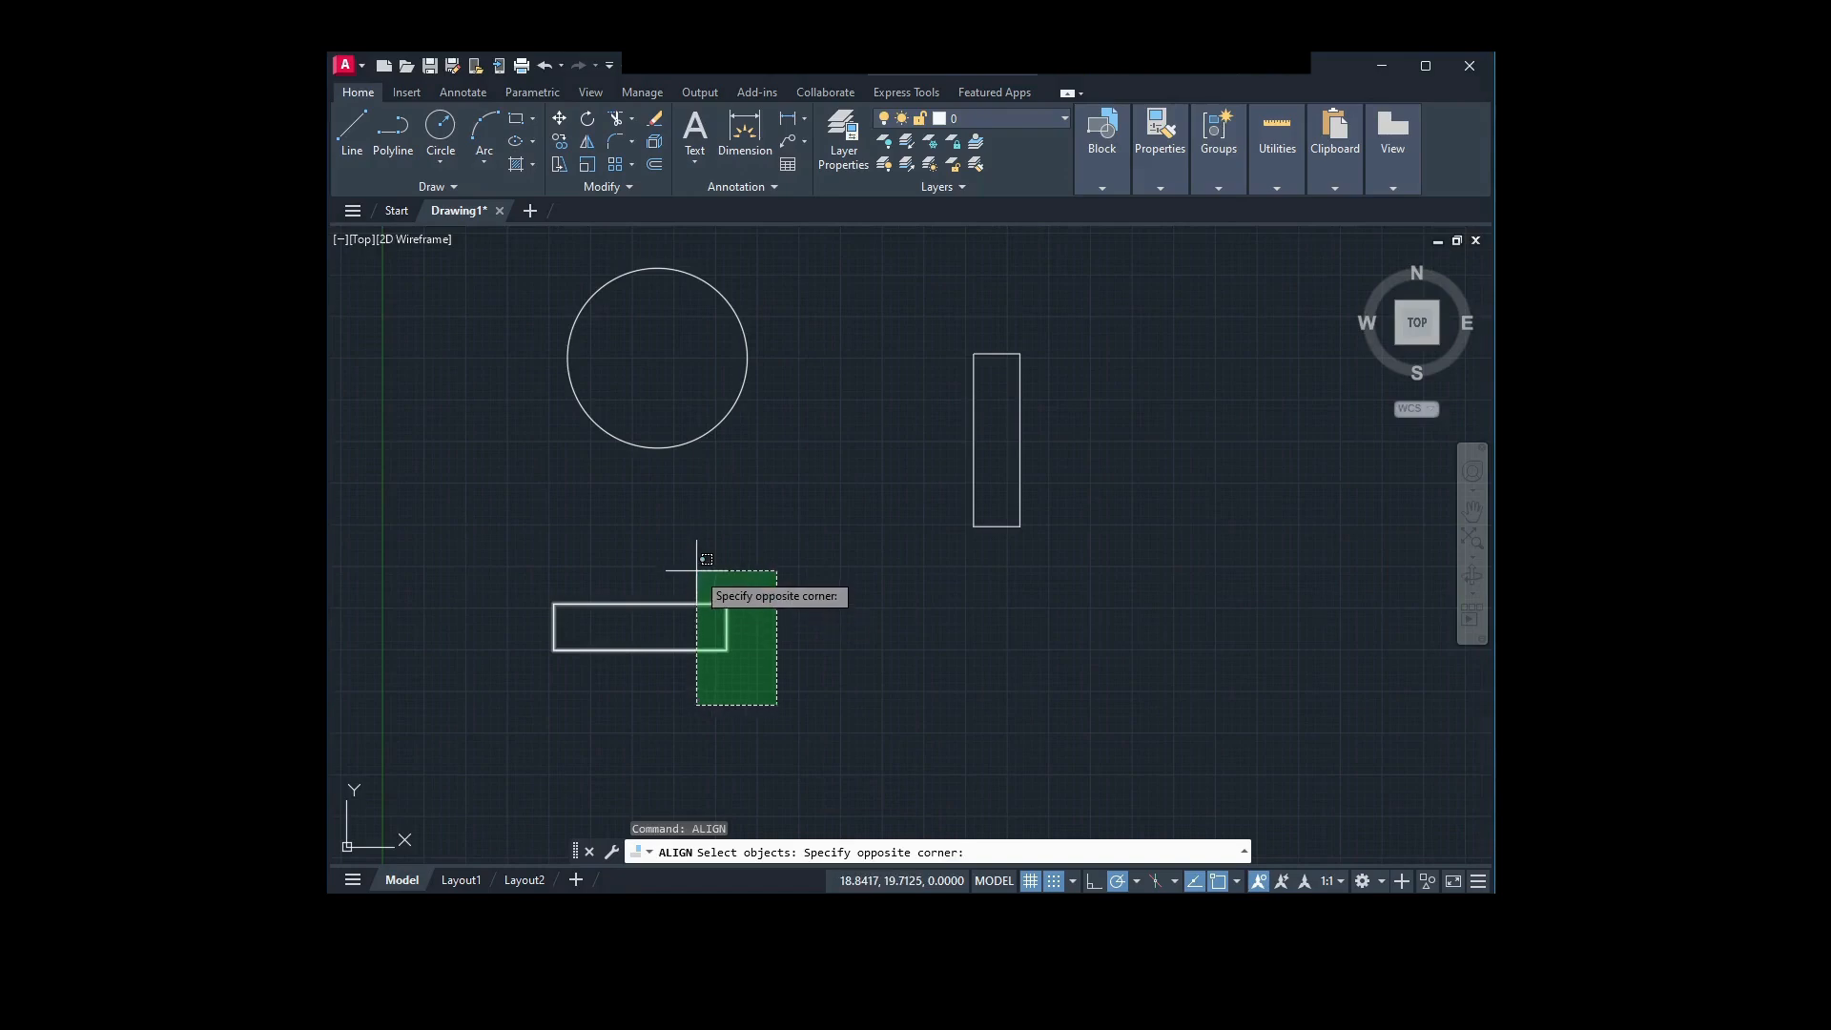
click(696, 570)
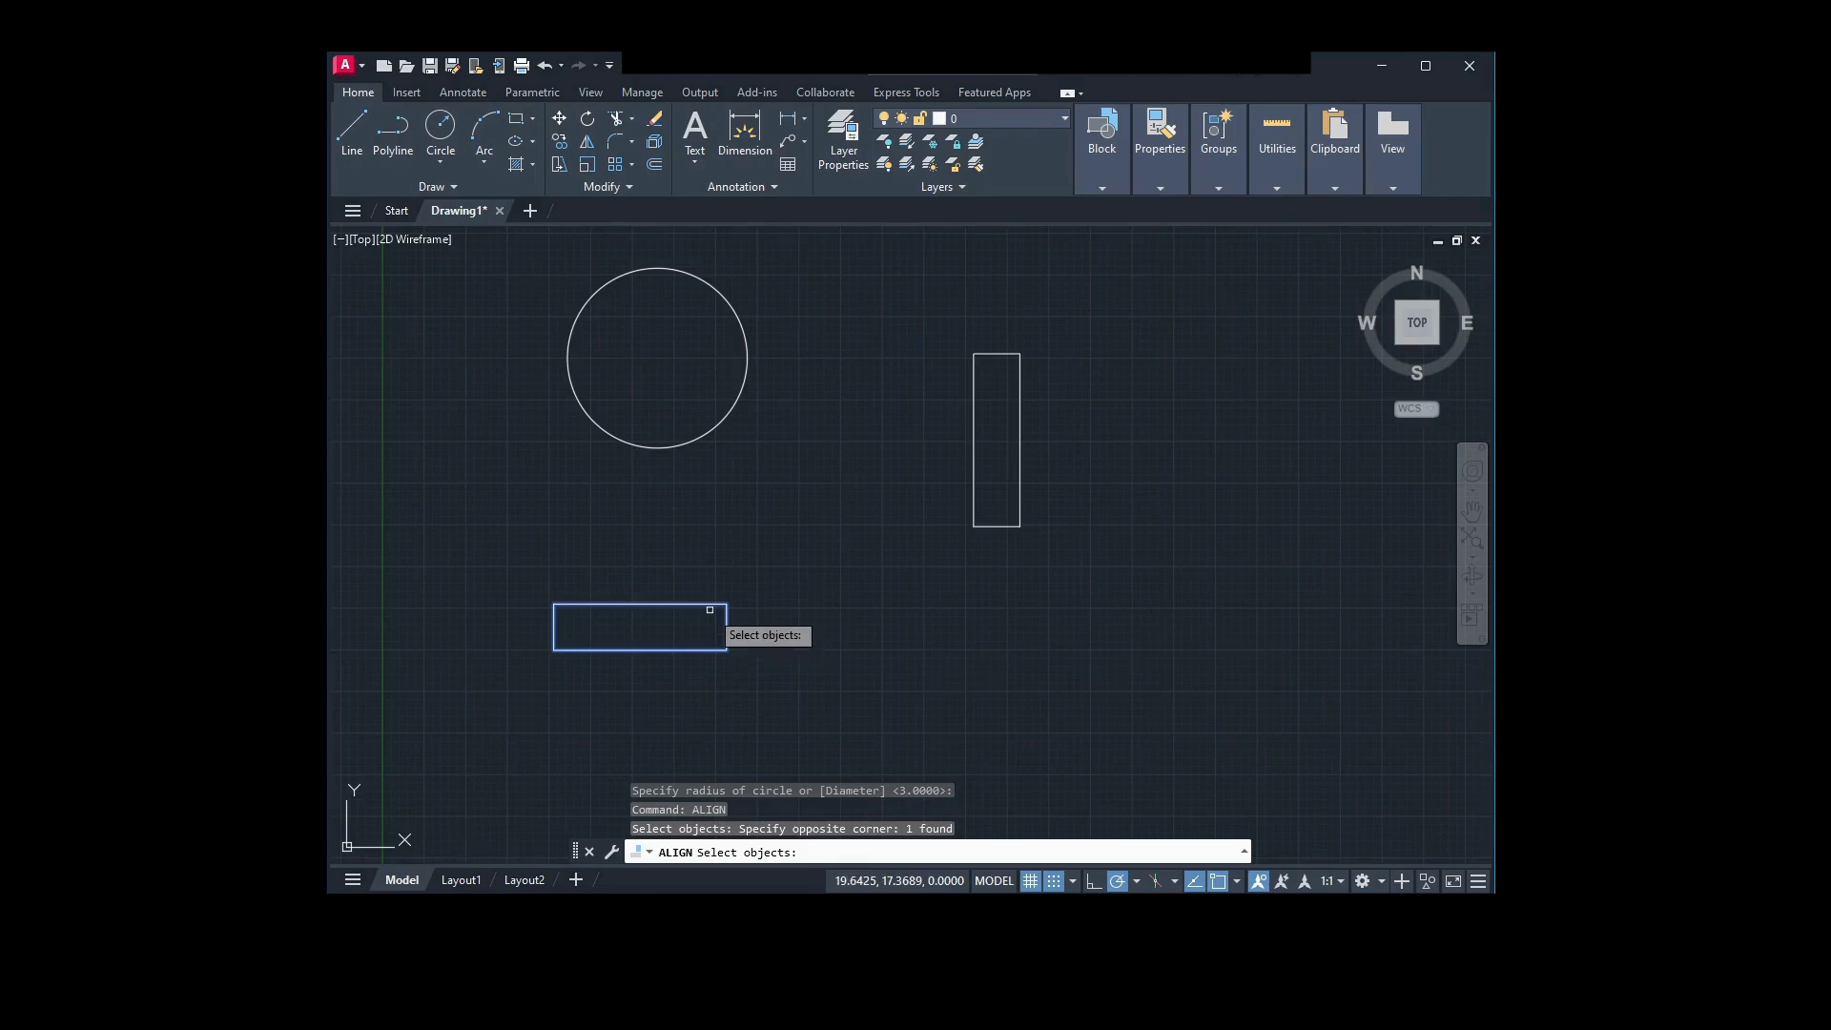
key(Return)
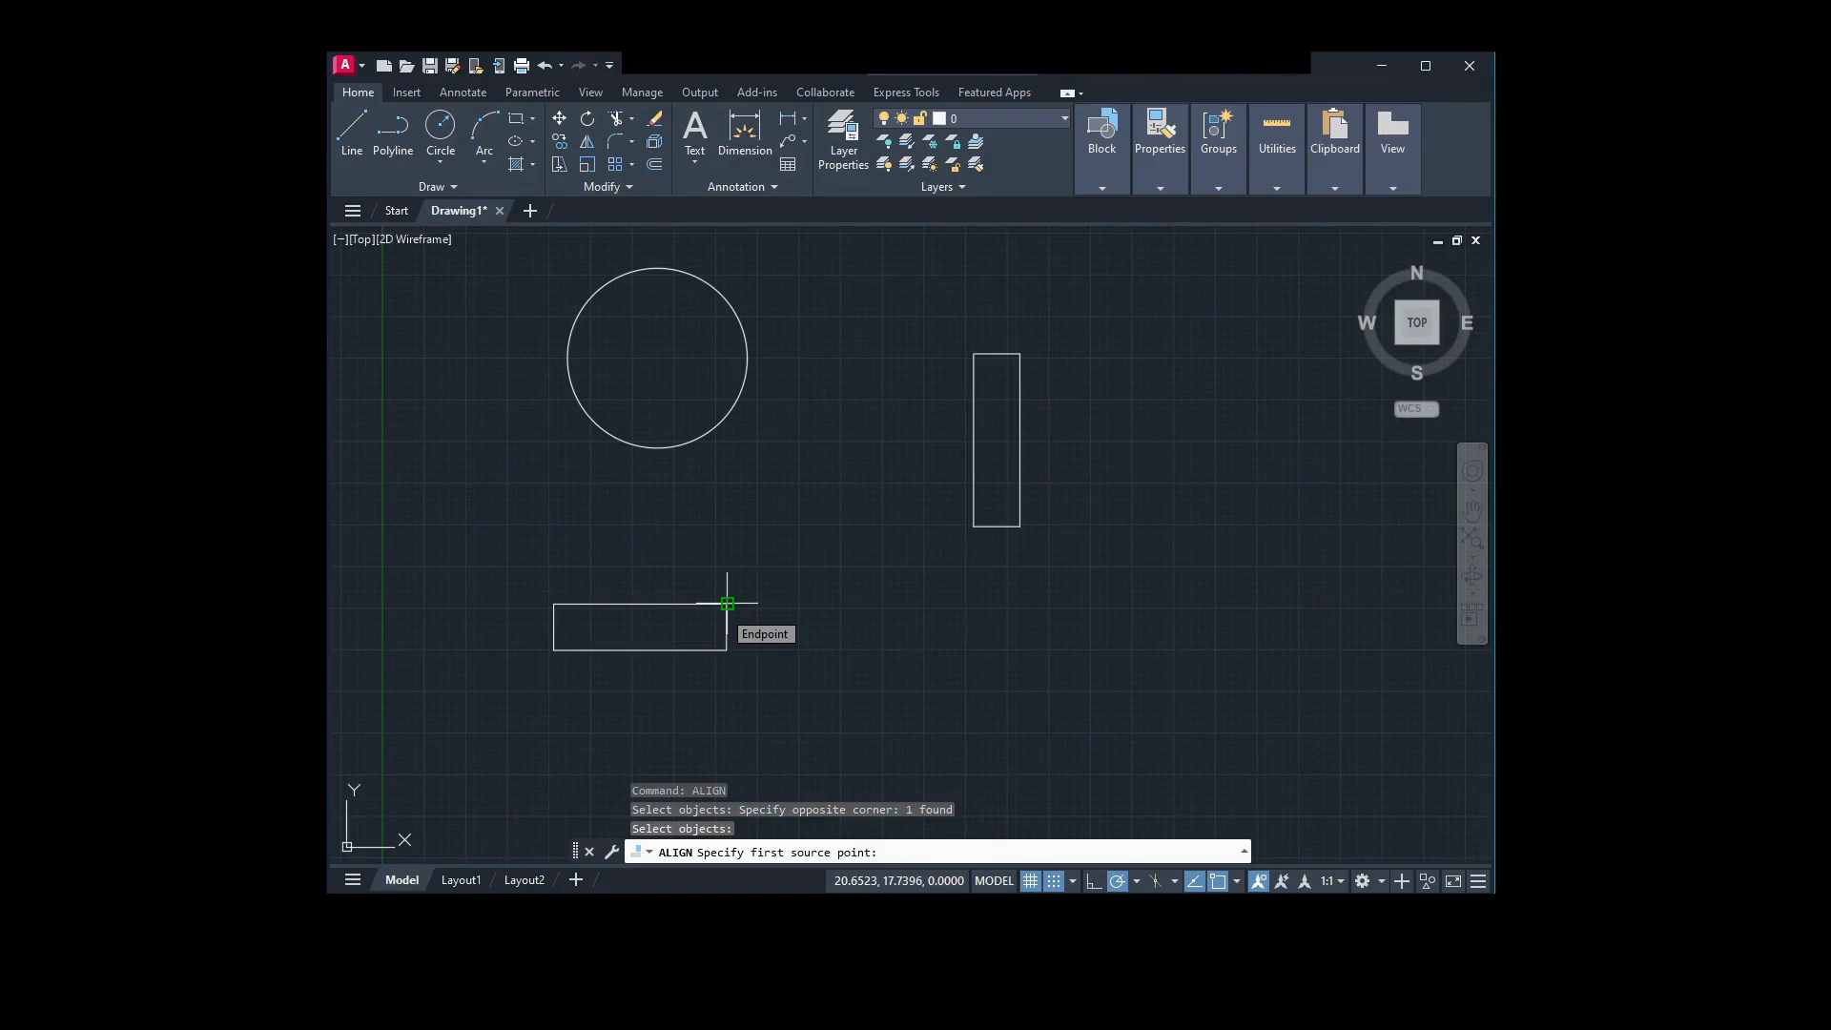
click(728, 604)
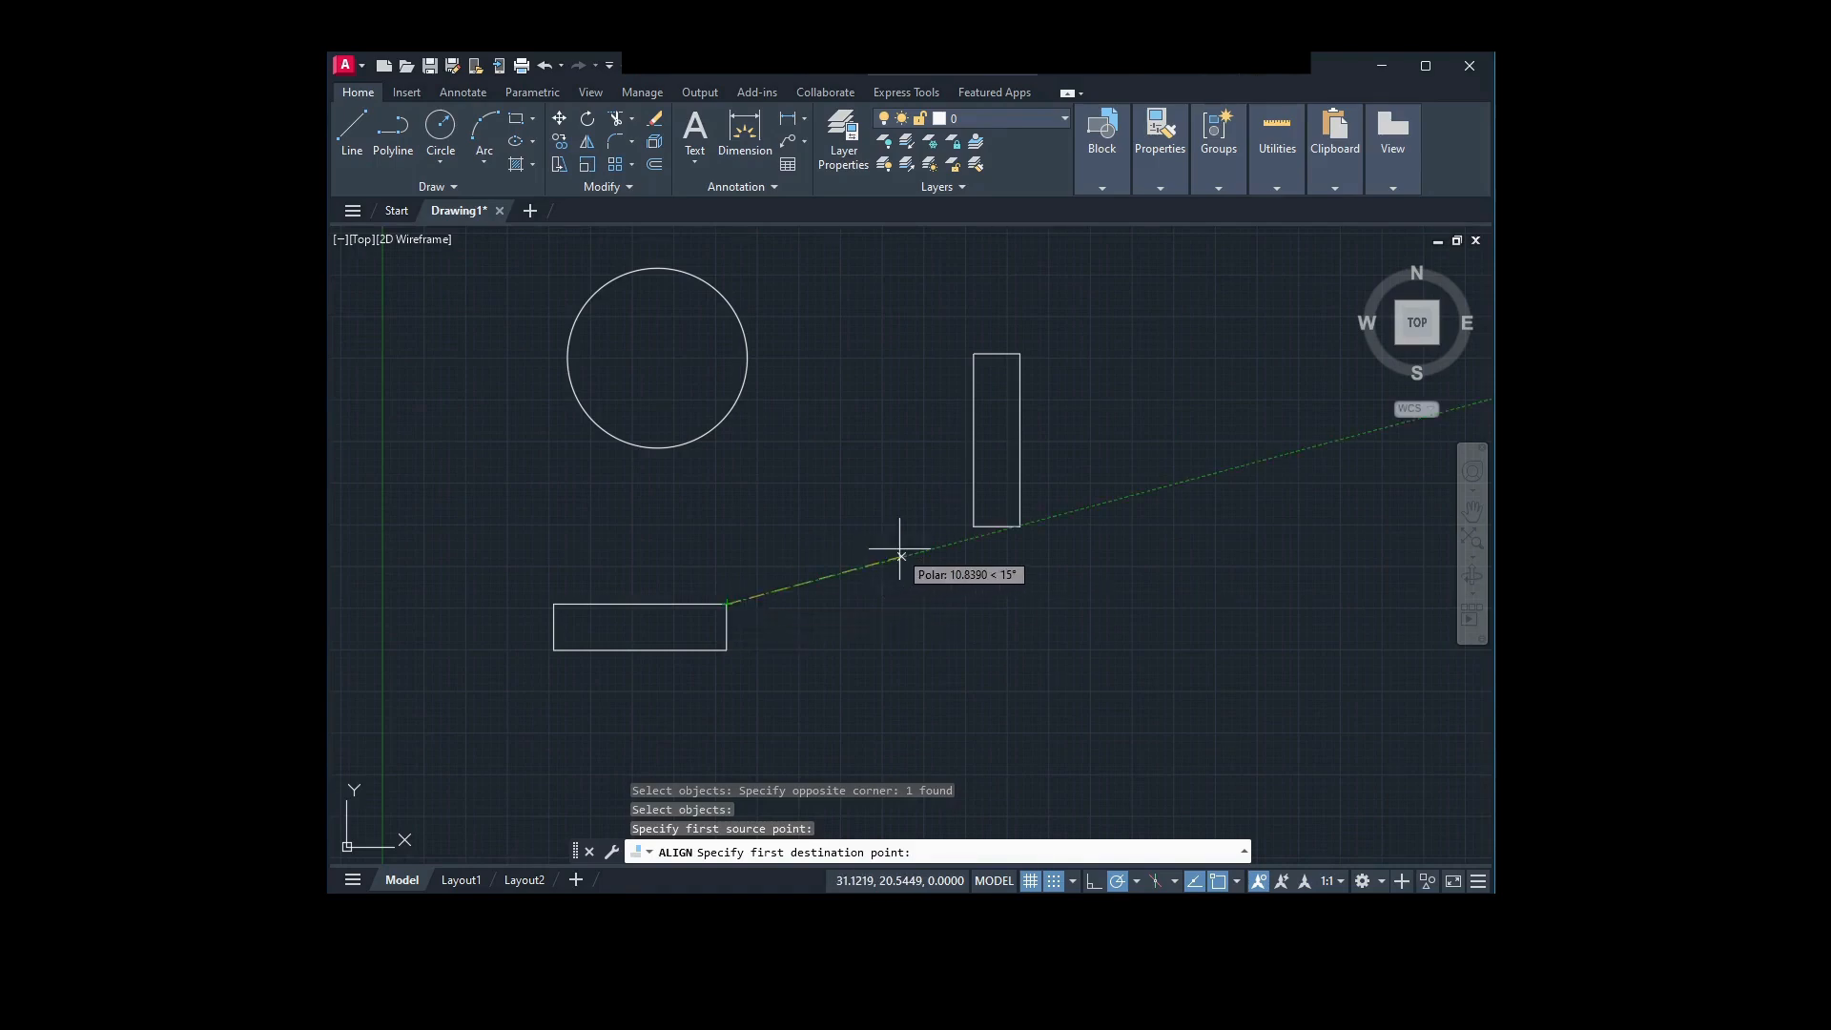
click(974, 525)
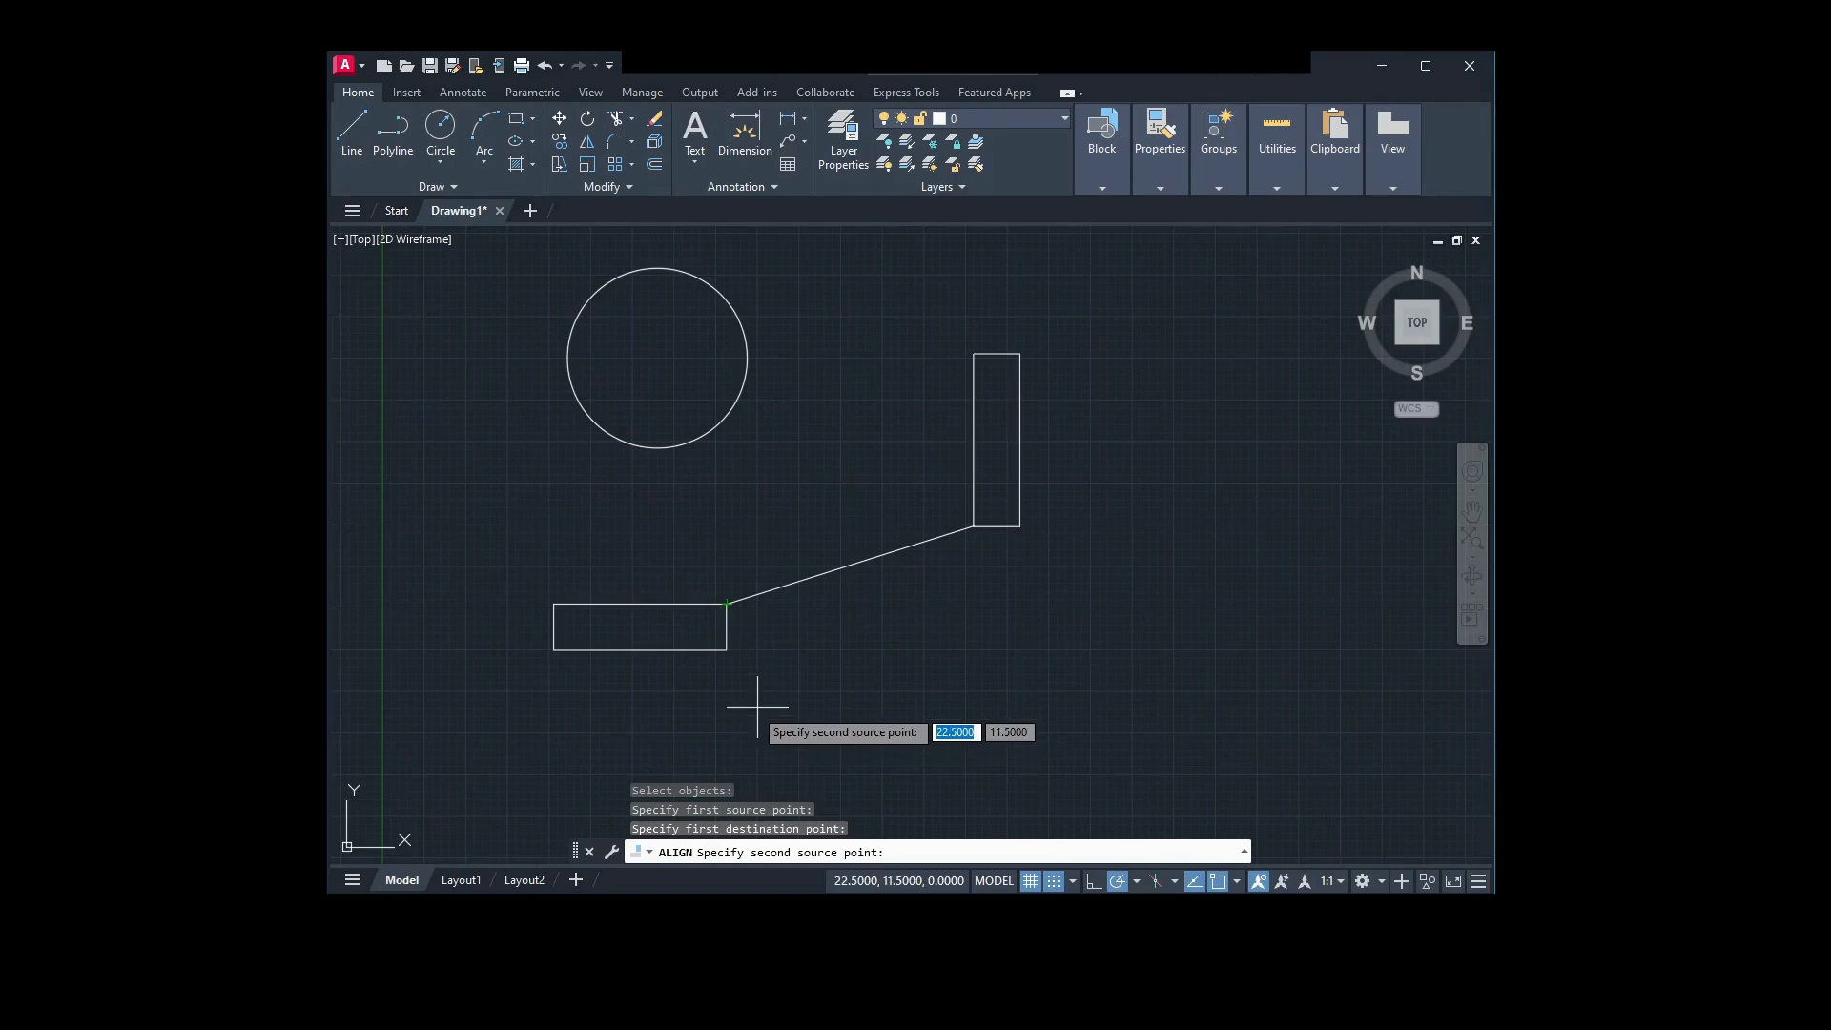
click(727, 650)
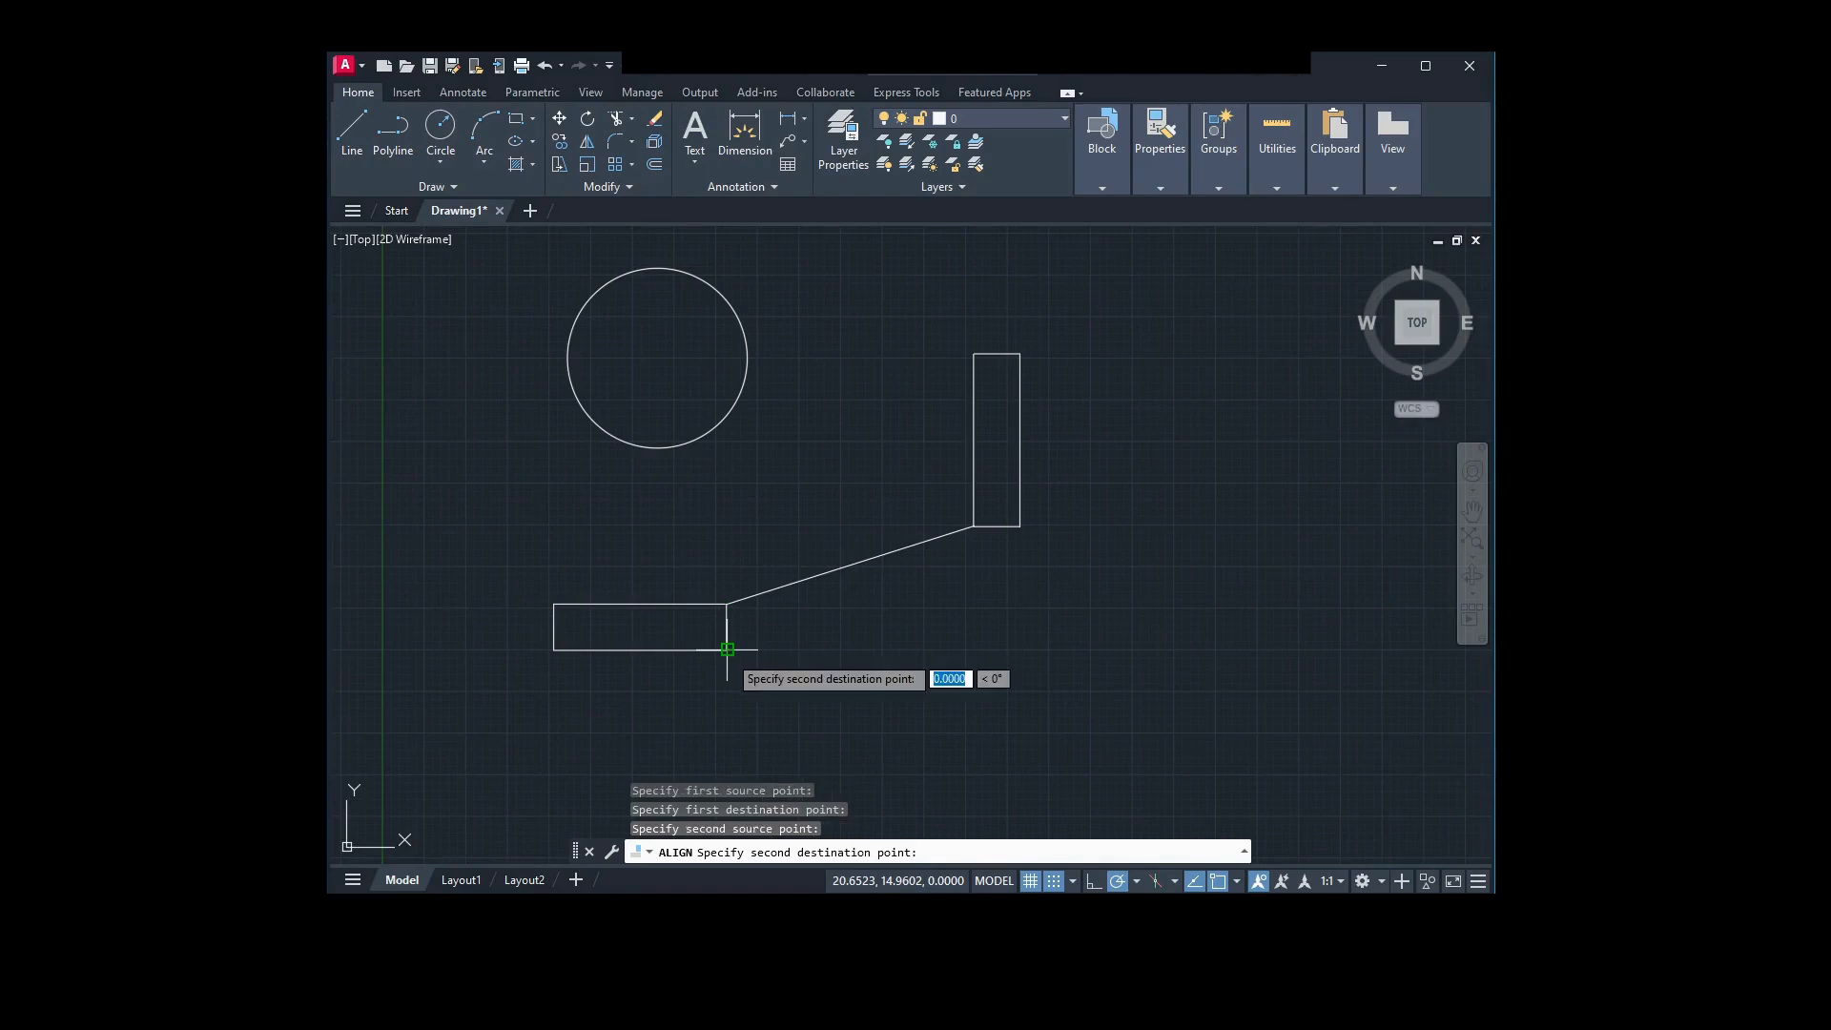
click(1019, 527)
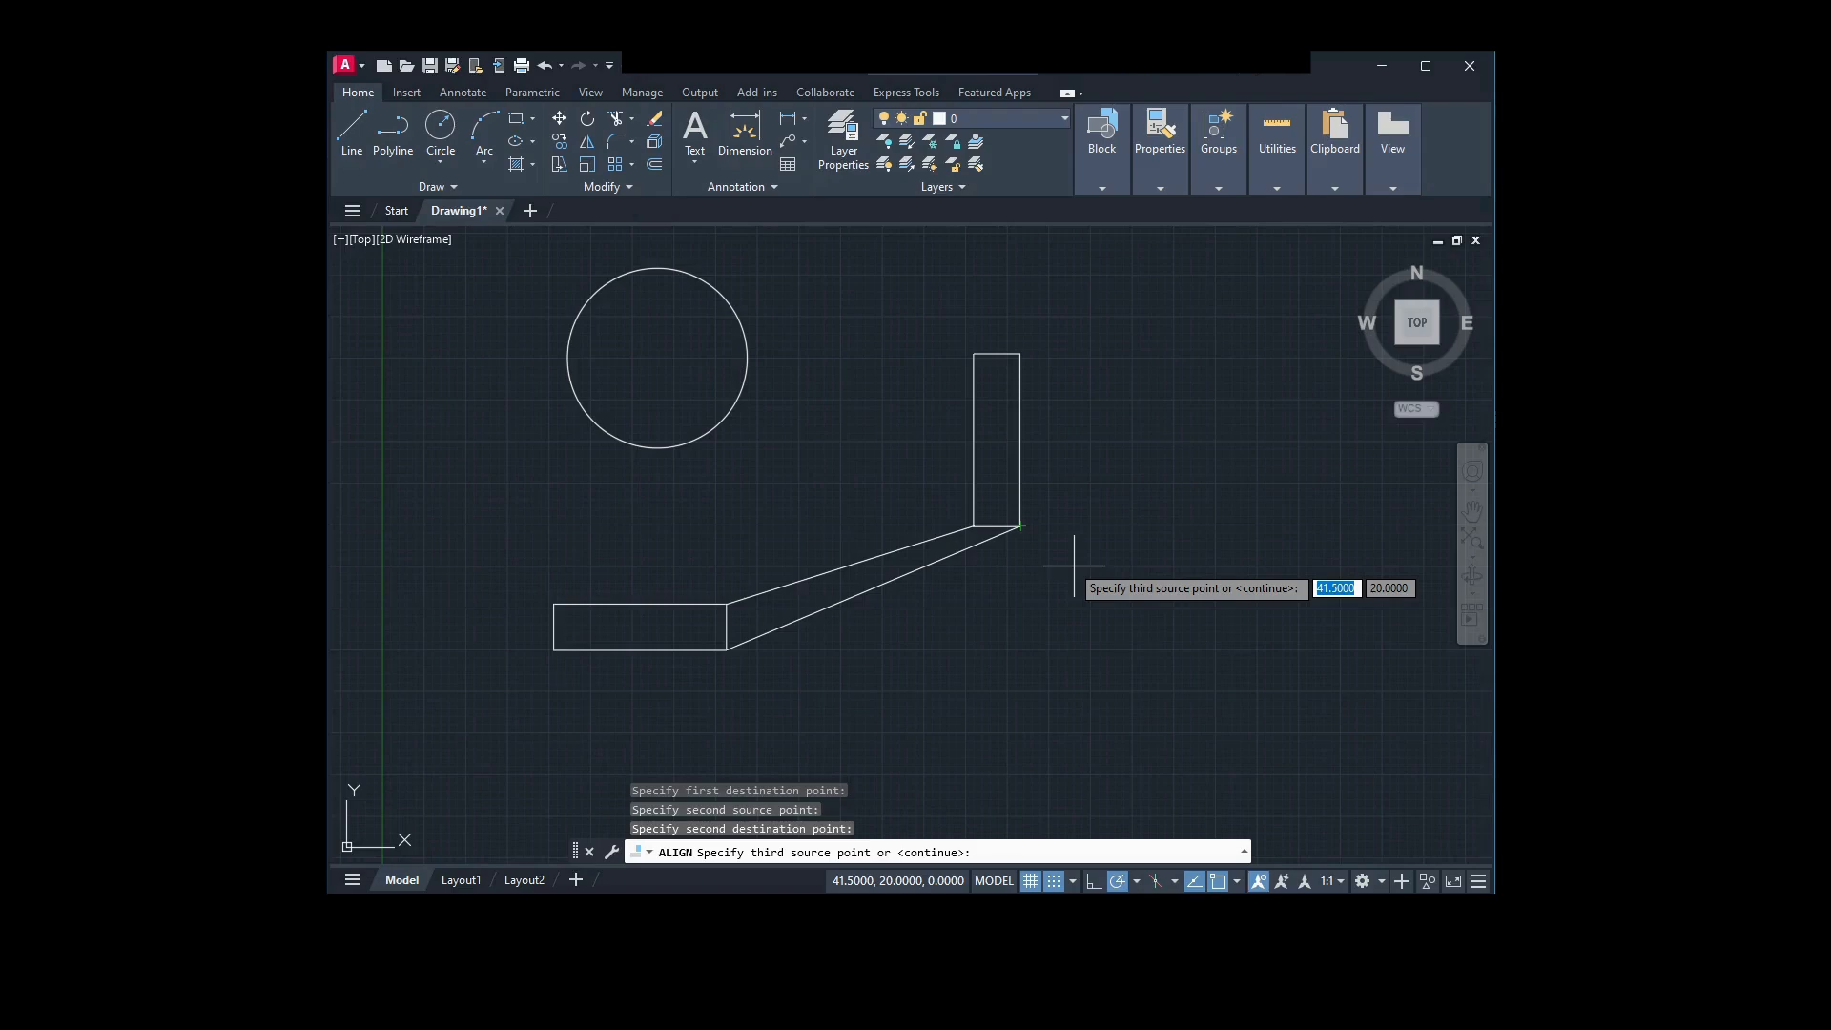
key(Return)
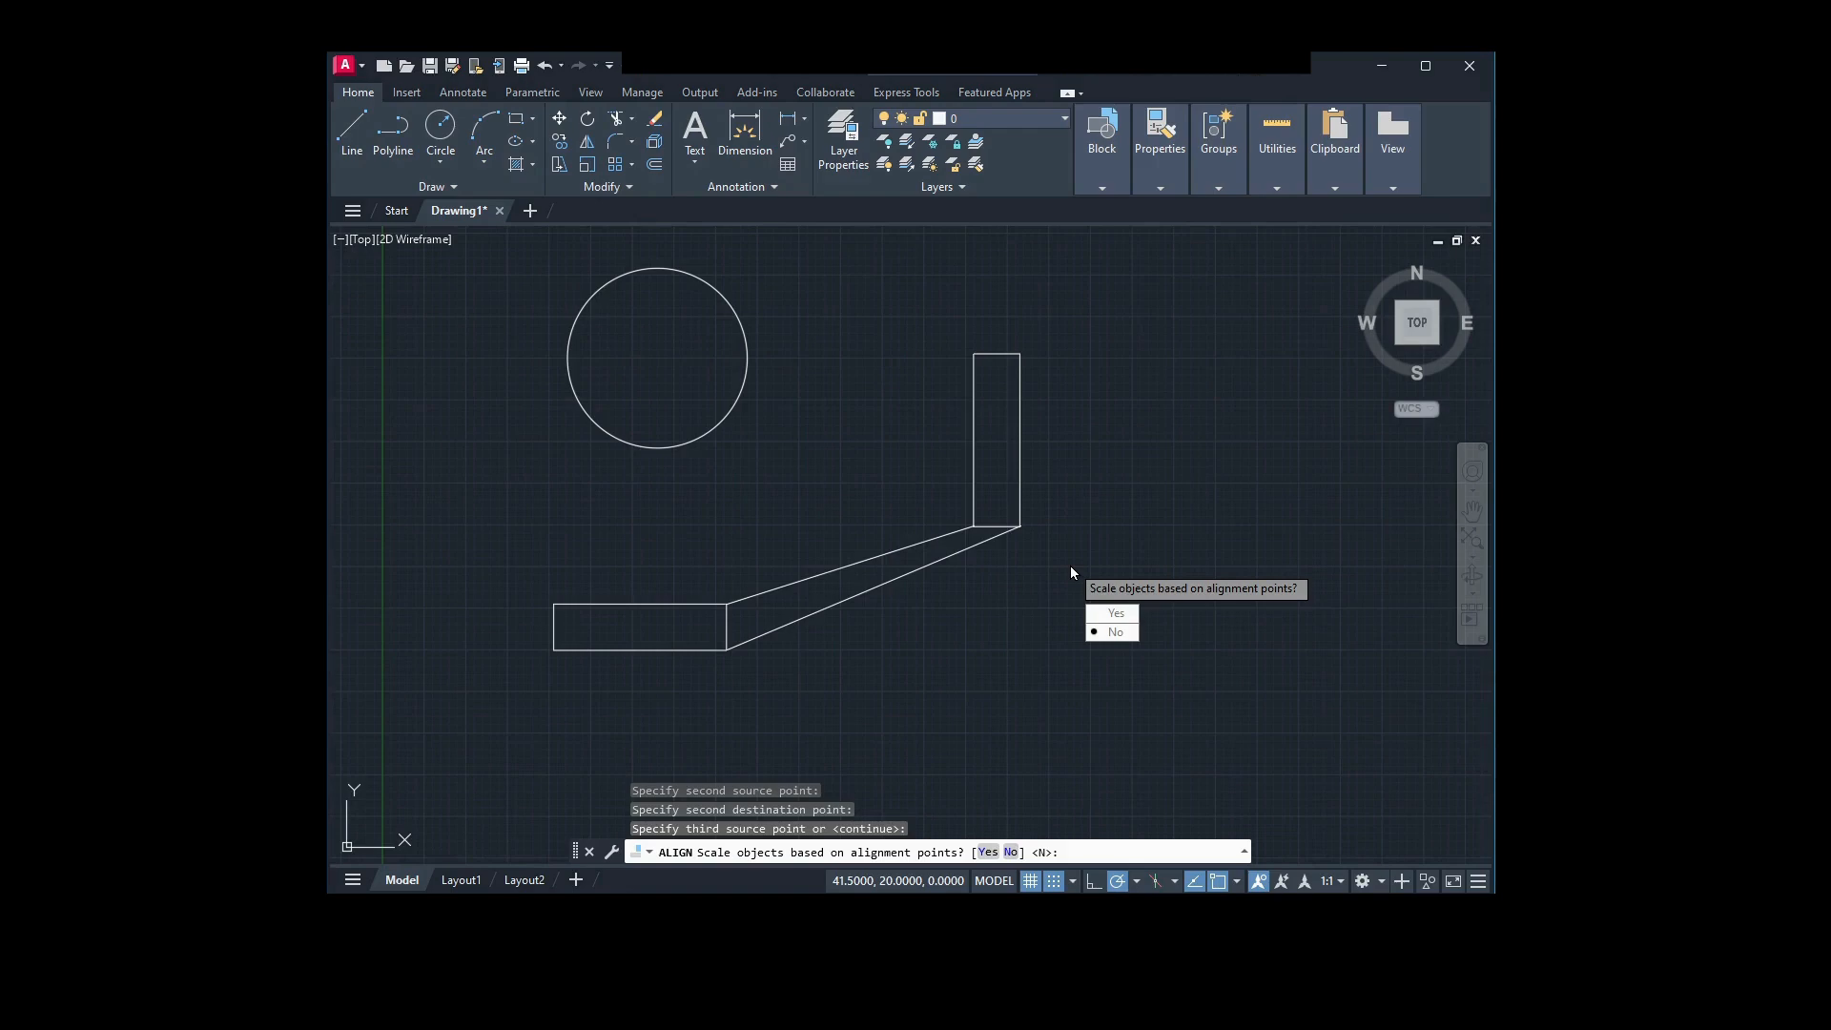
click(1109, 613)
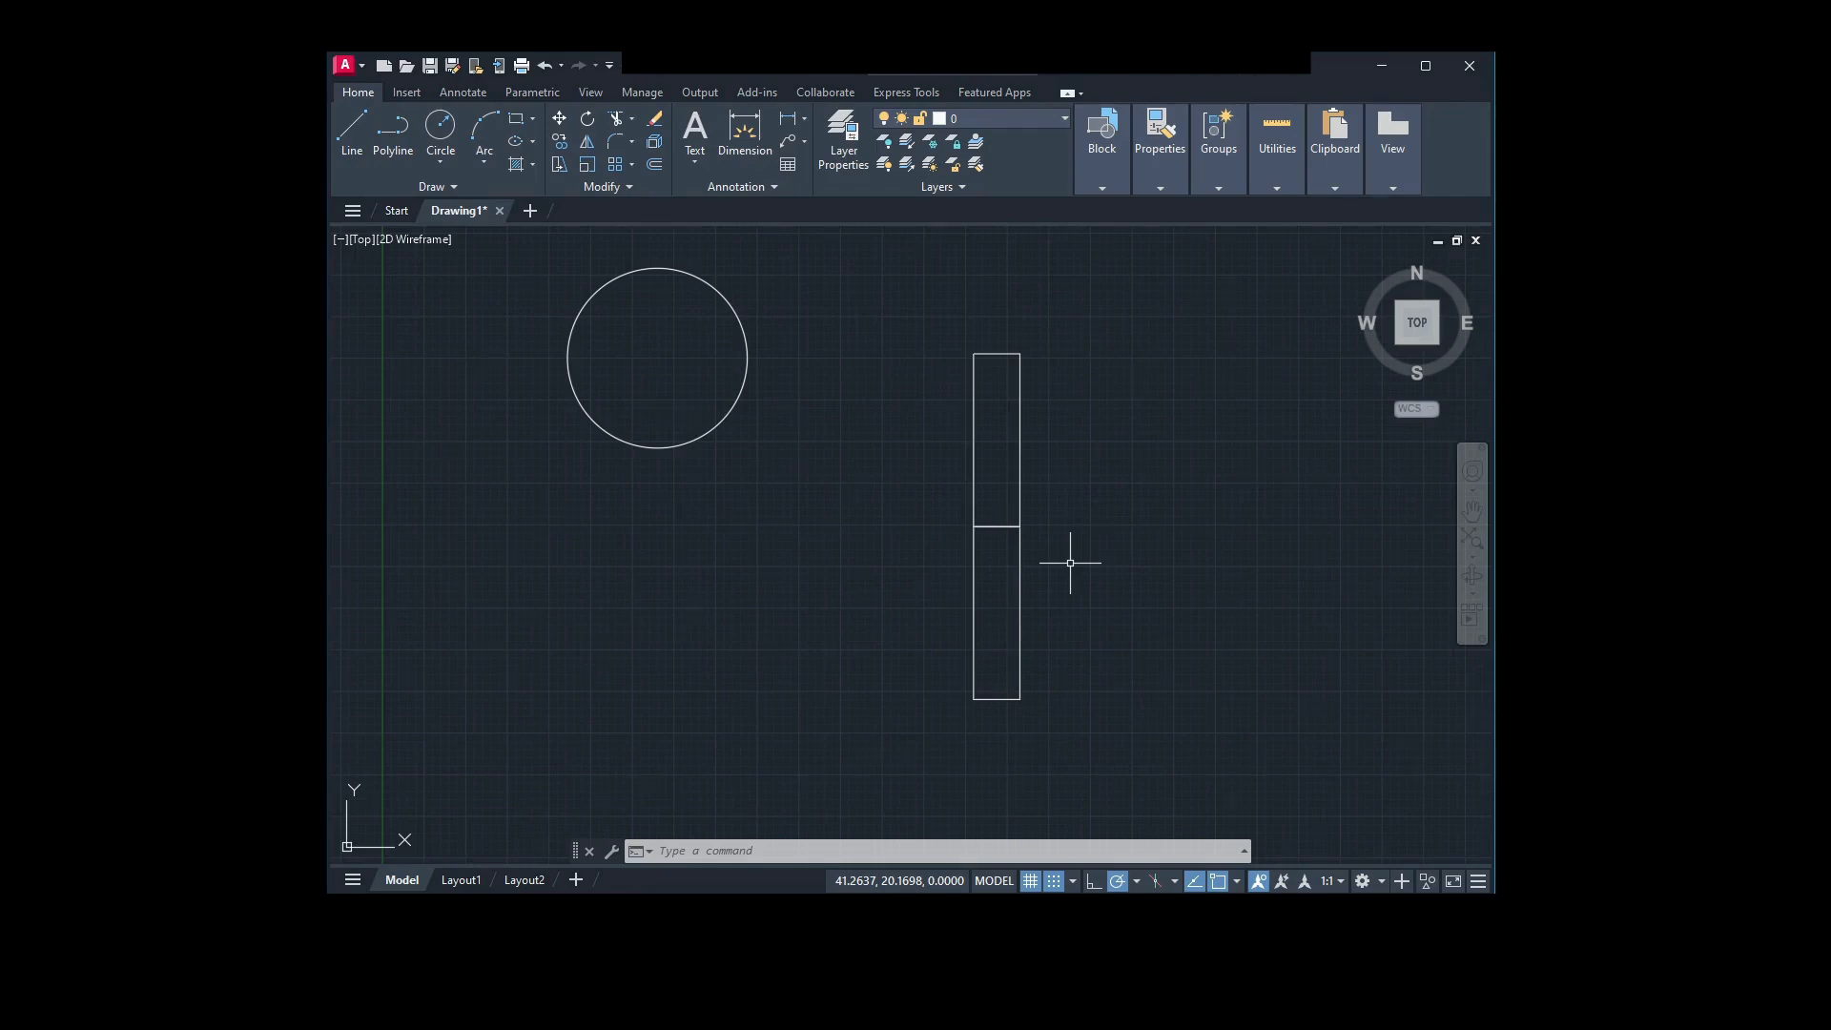
key(ctrl+z)
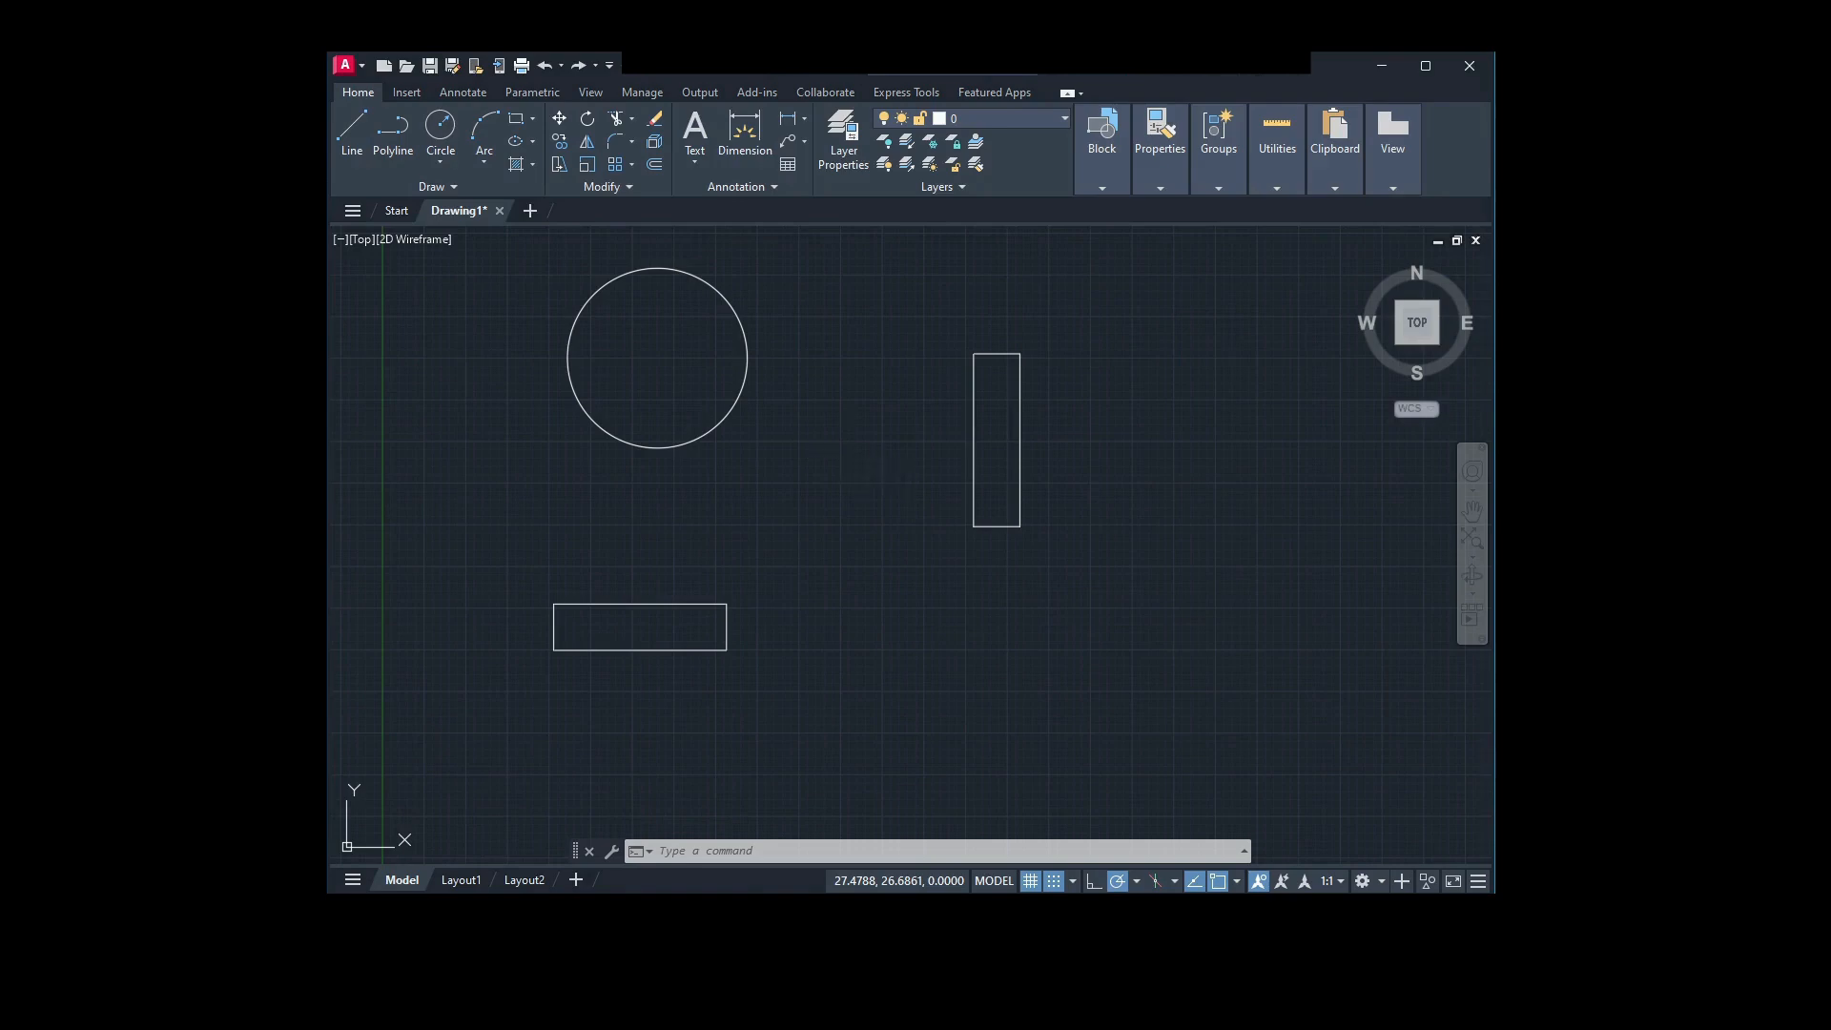
Begin aligning the circle, turn snap mode off, and match its left quadrant to the vertical rectangle's lower-left corner
text(ALIGN)
key(Return)
click(813, 434)
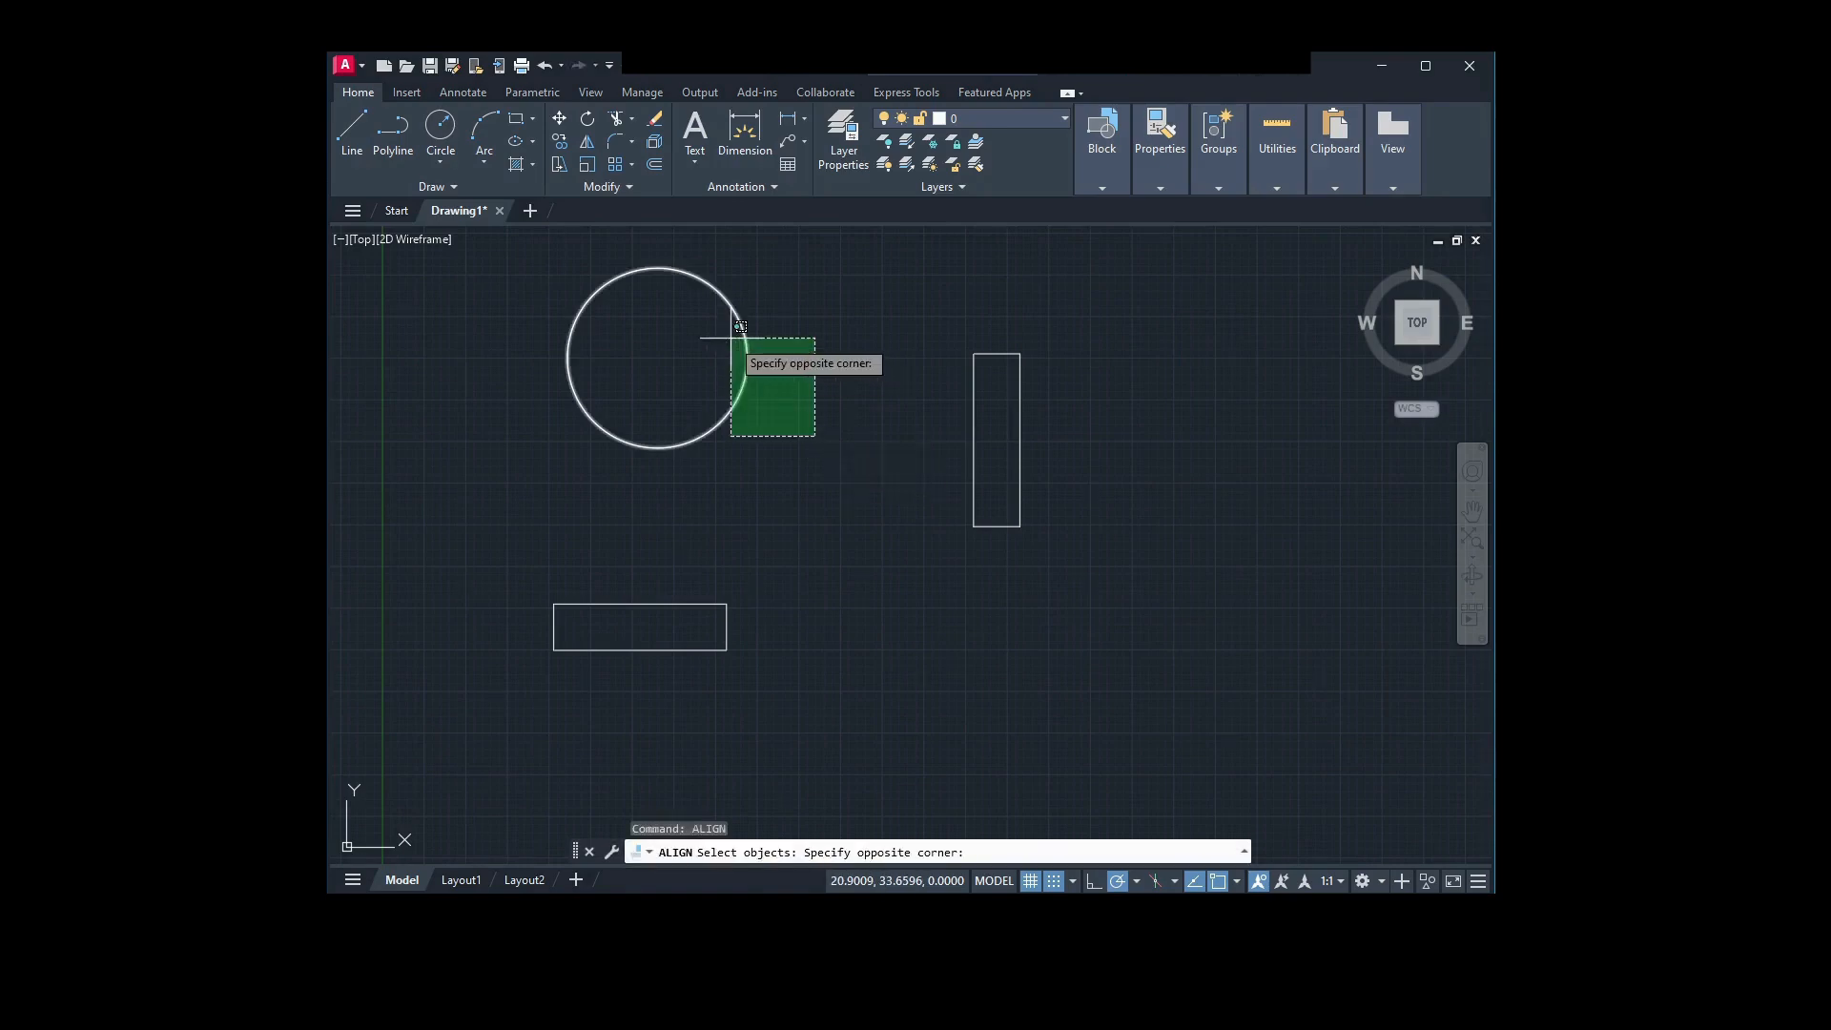
click(728, 340)
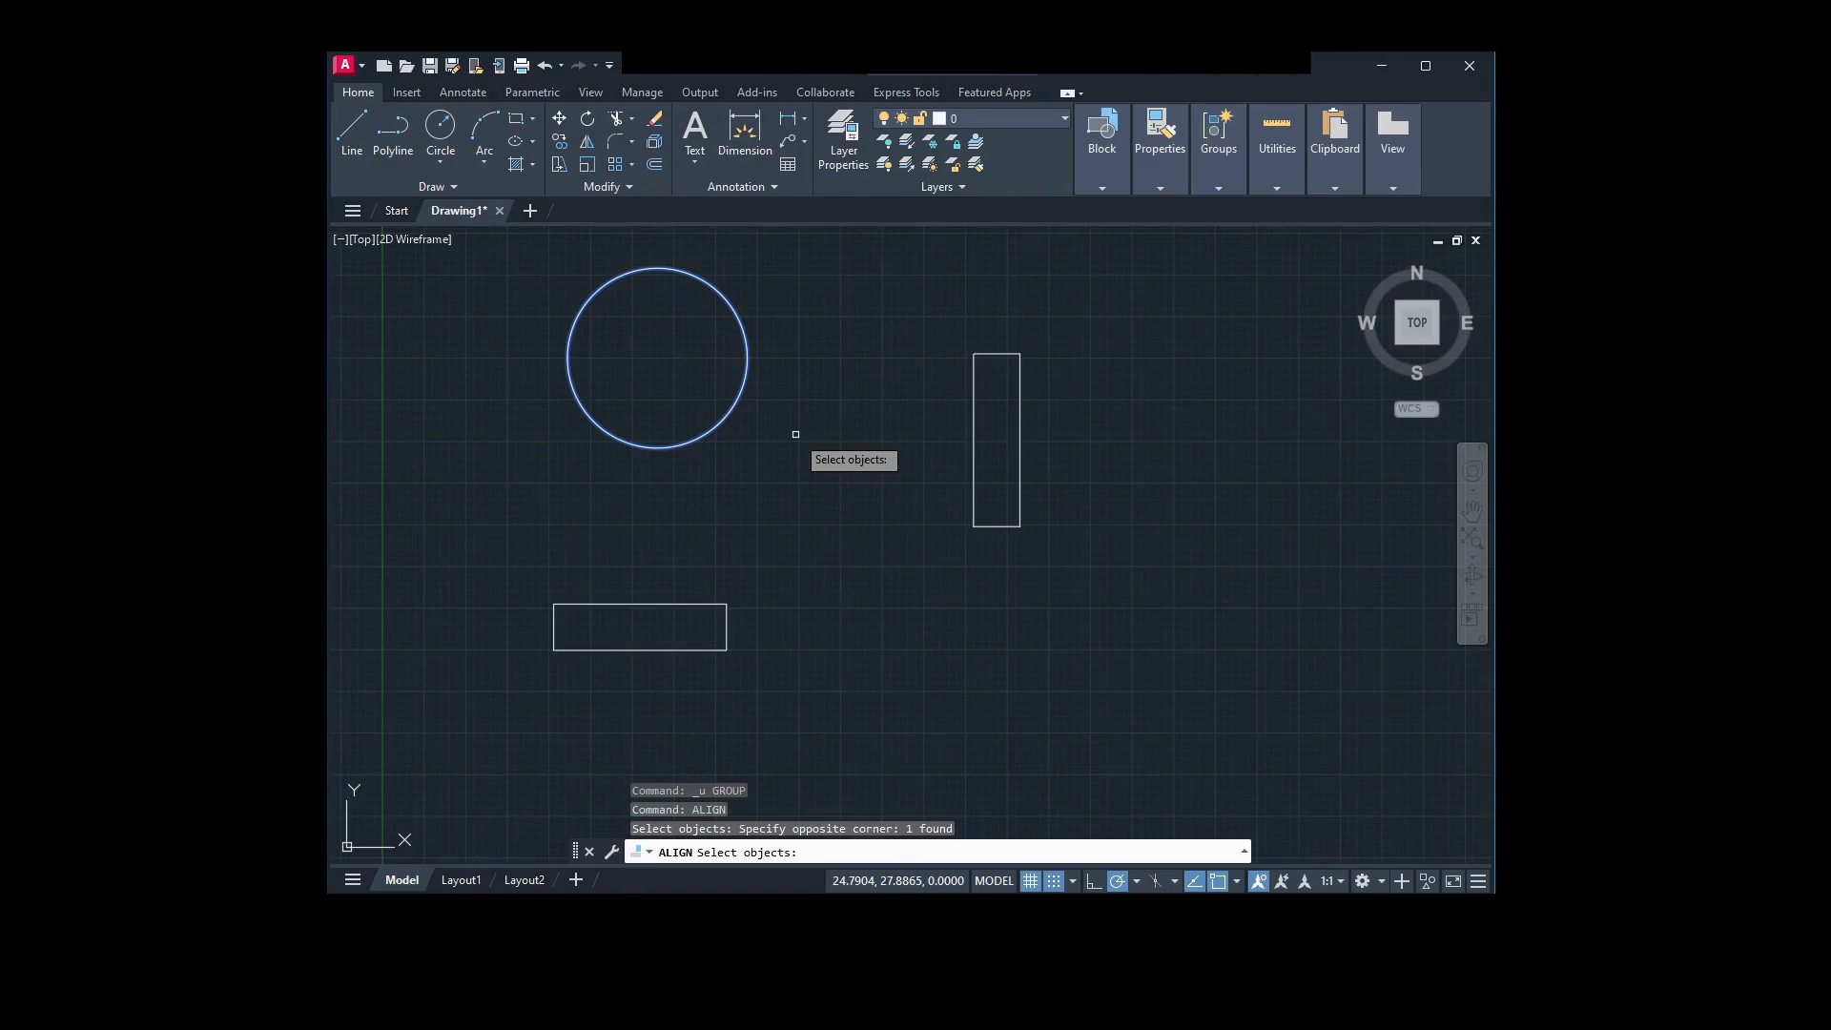
key(Return)
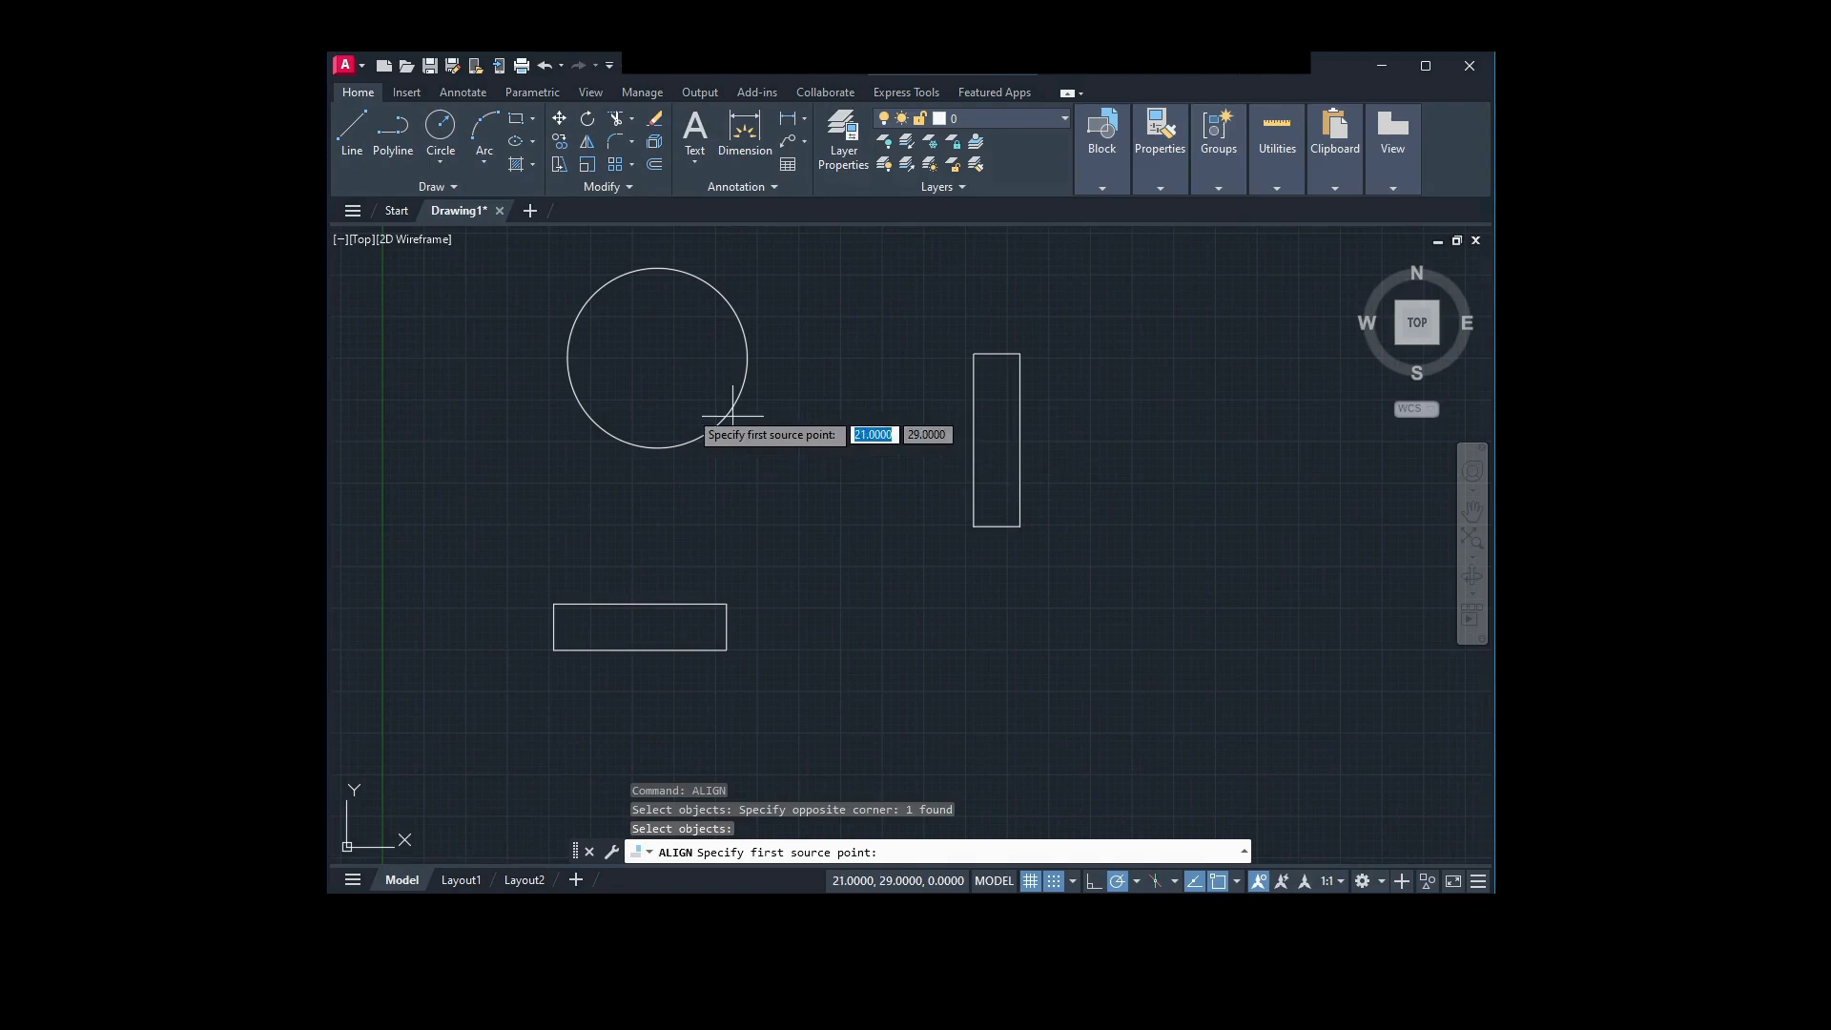
click(567, 357)
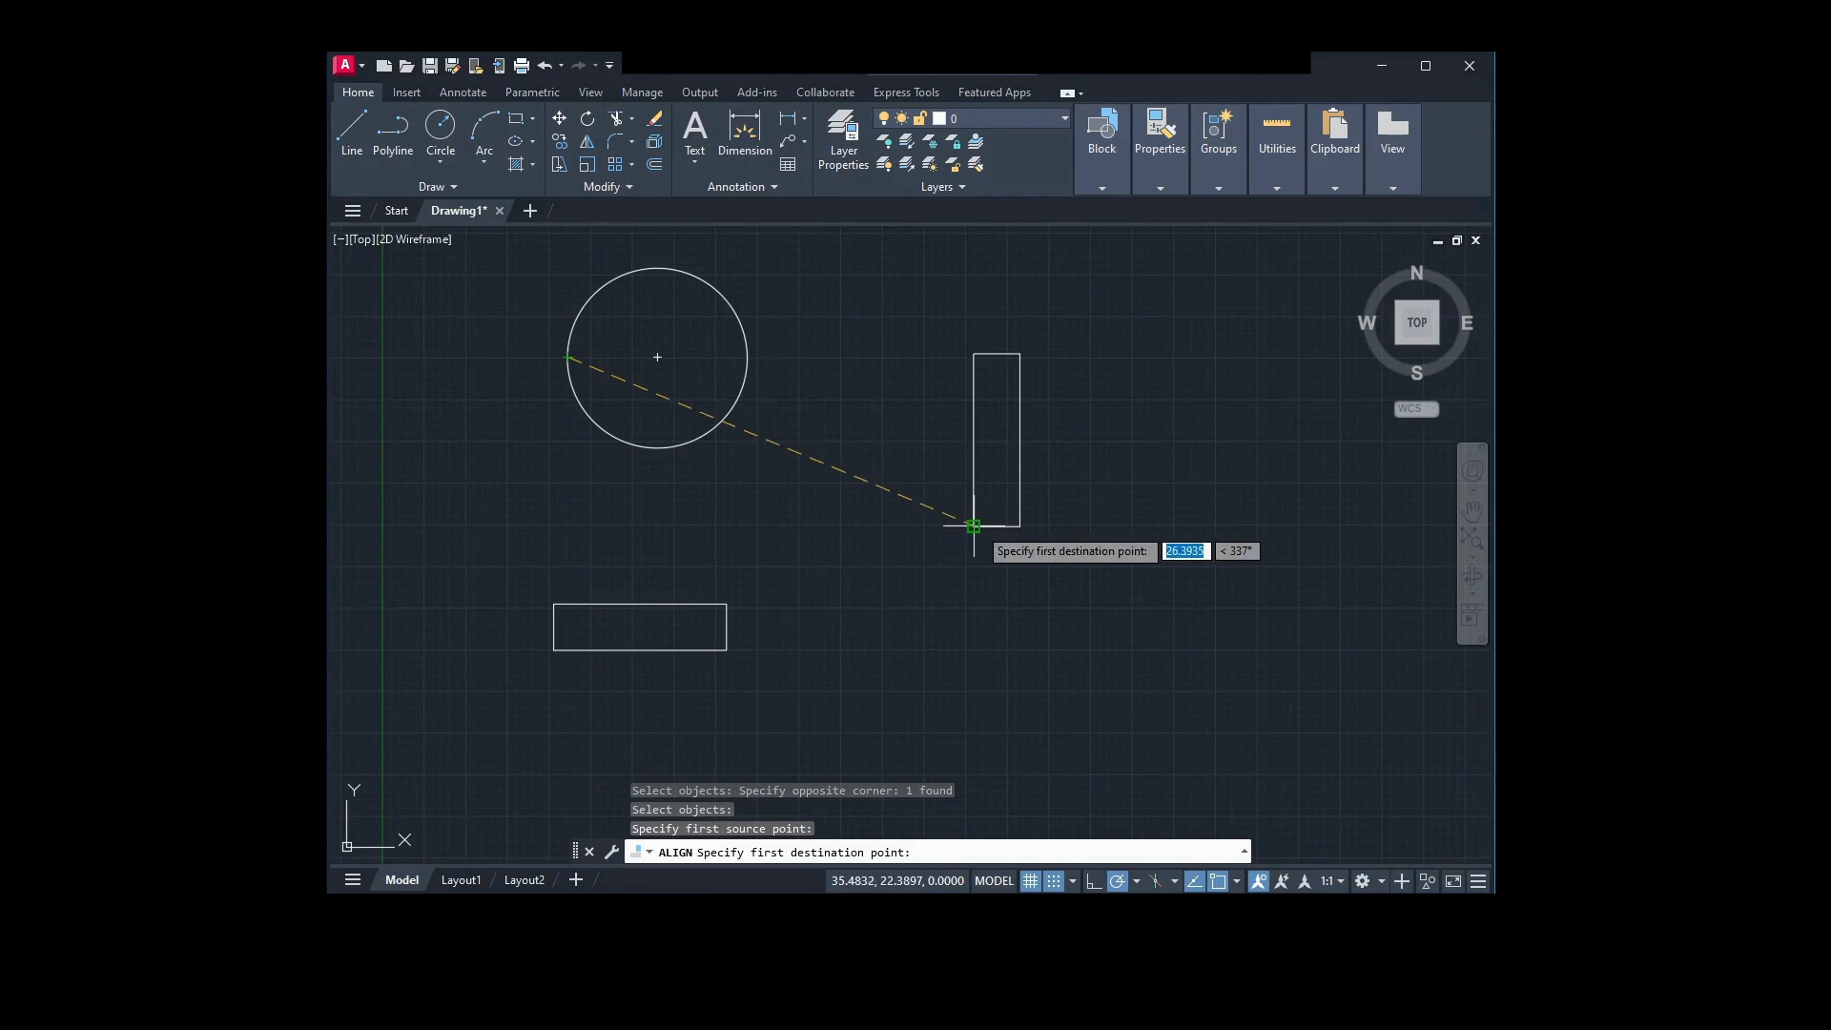
scroll(992, 520, up, 6)
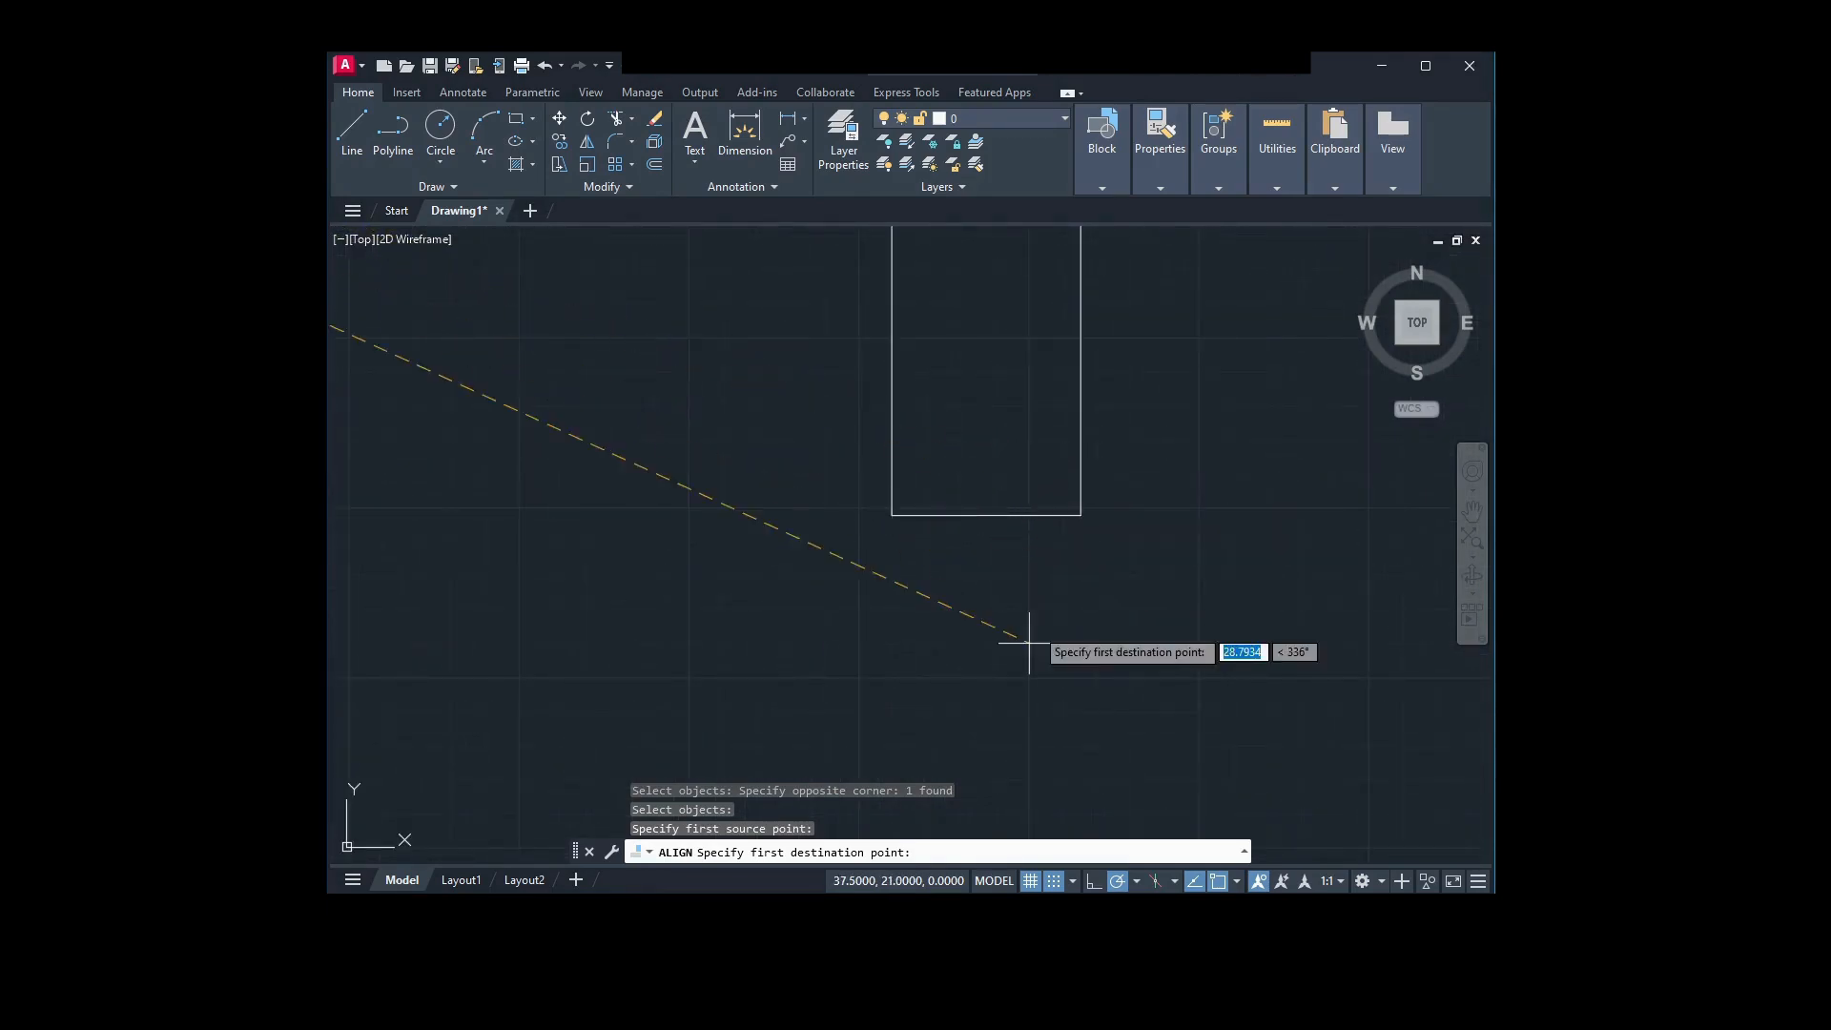
click(1055, 882)
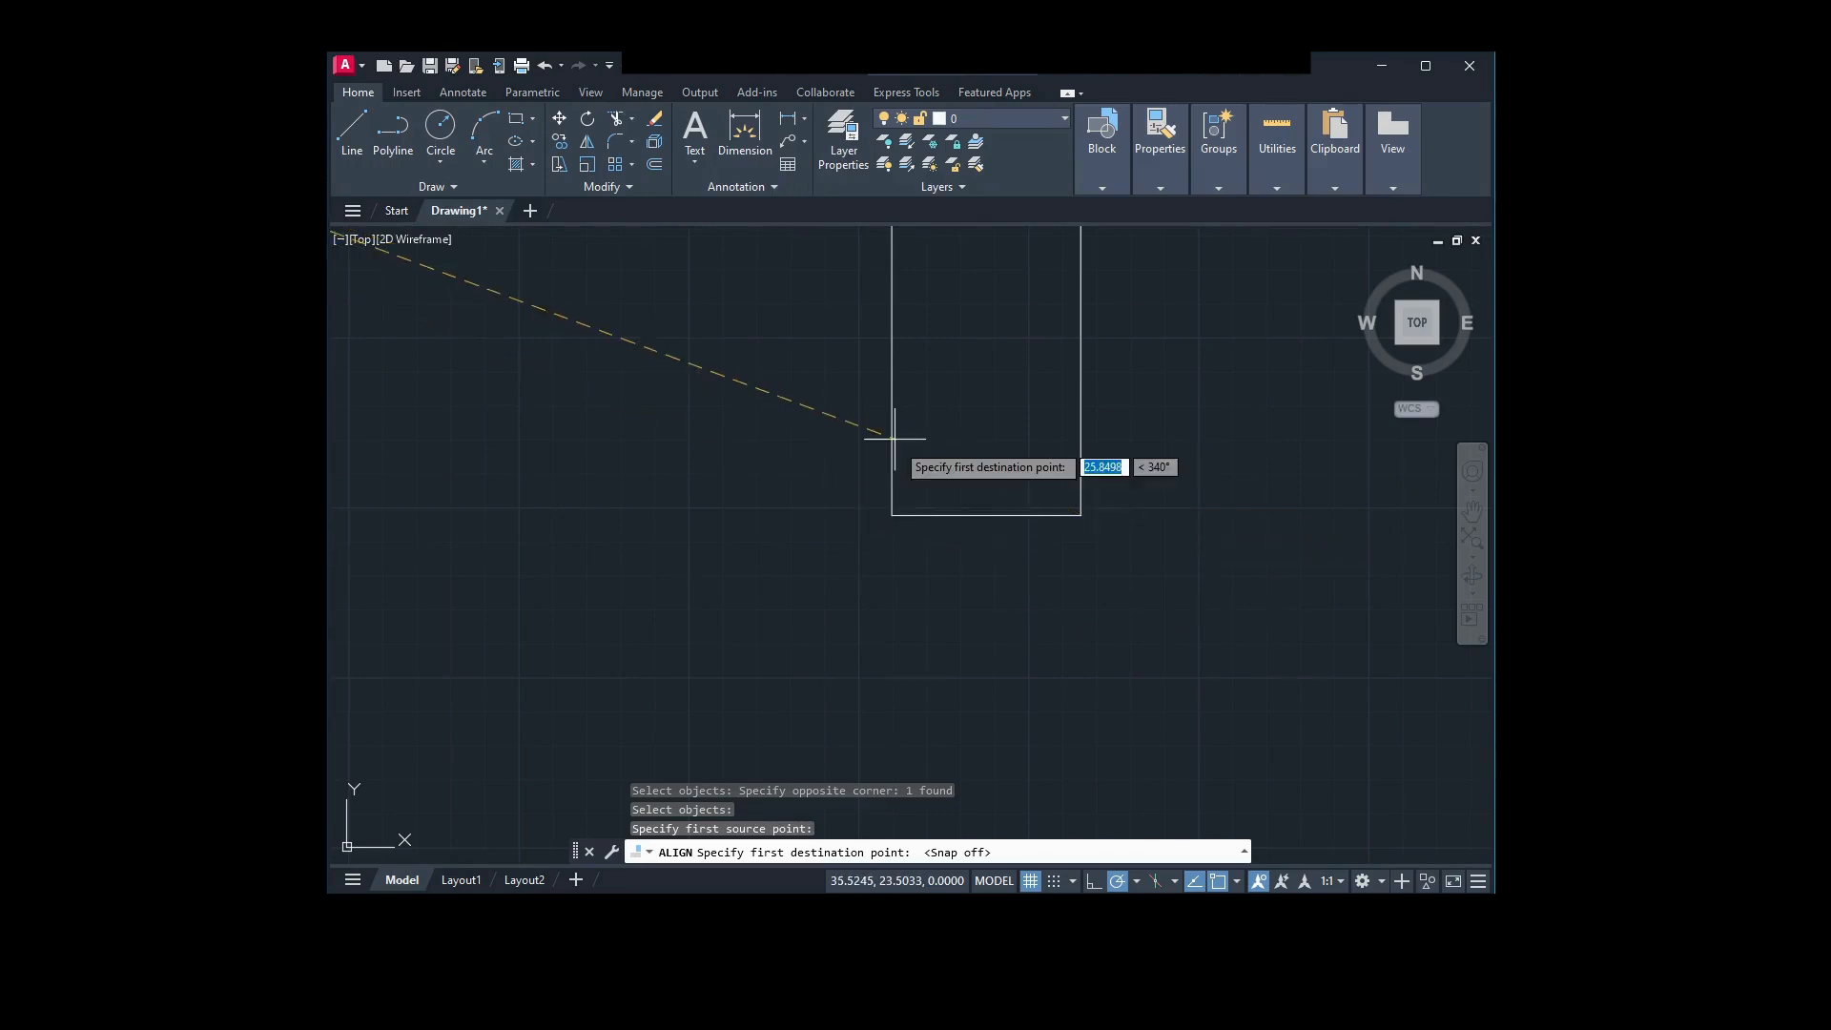
scroll(939, 539, down, 5)
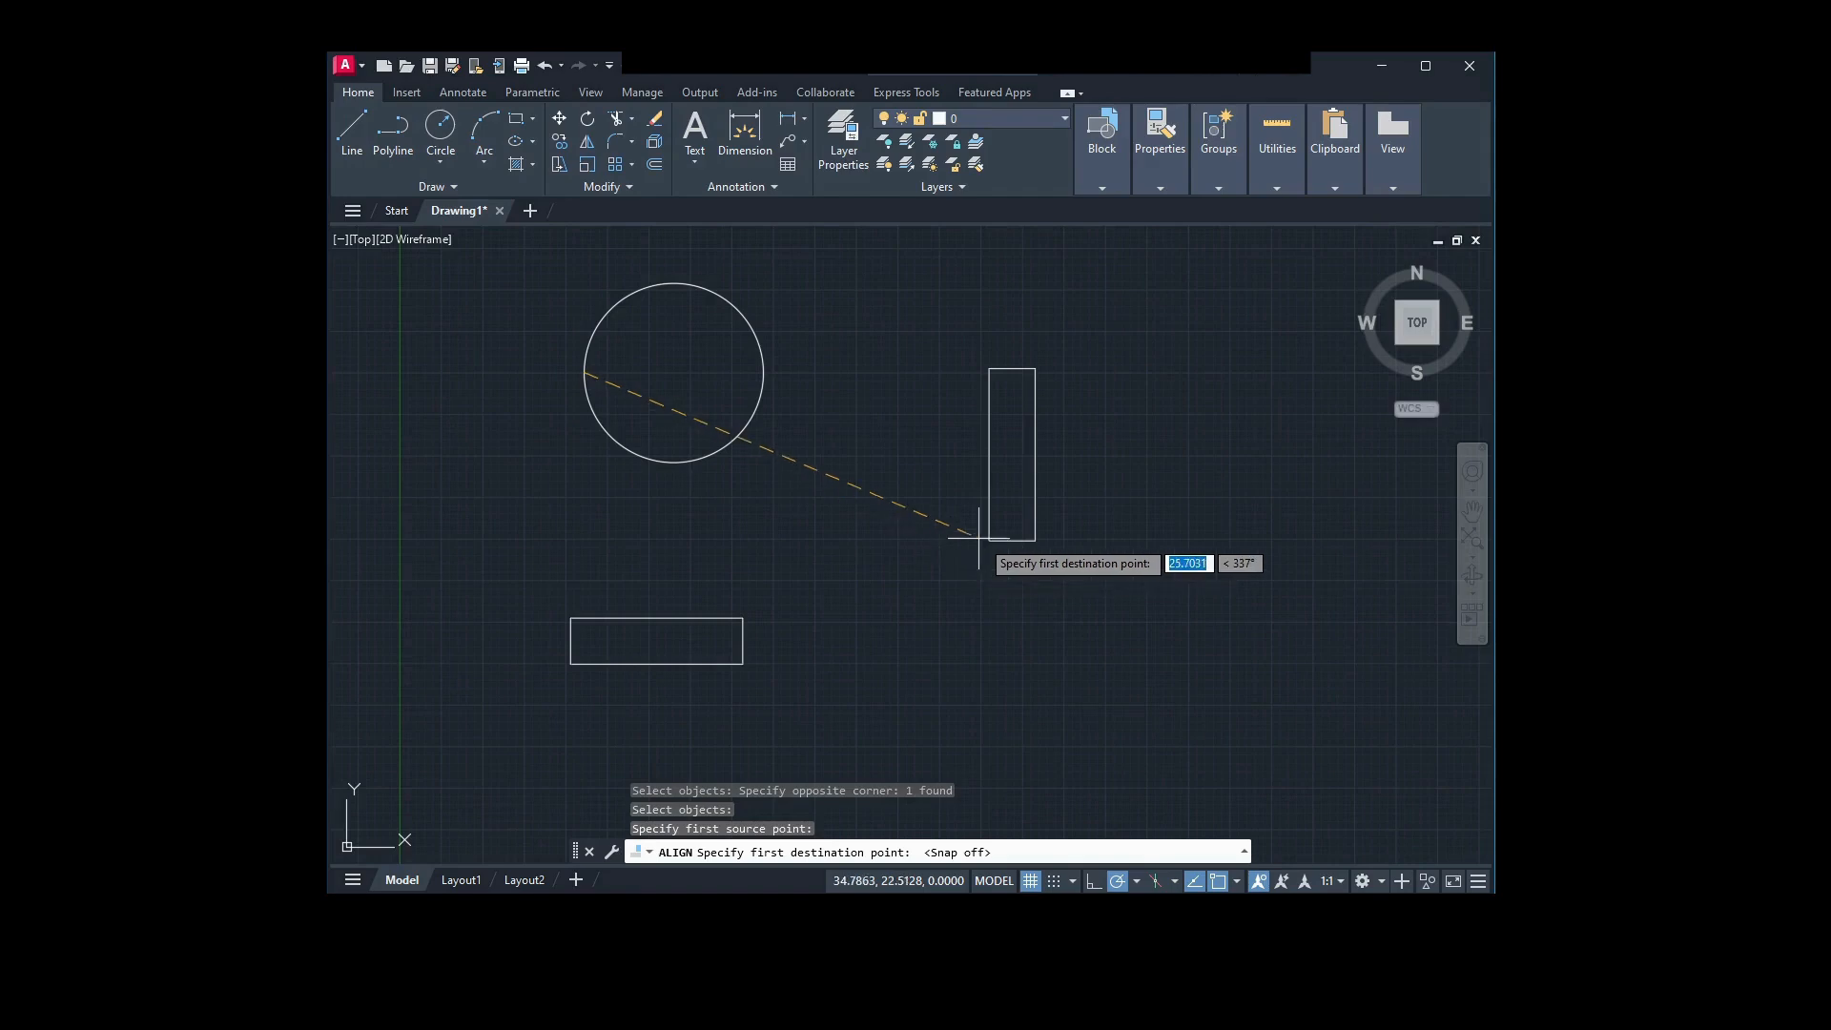
click(989, 540)
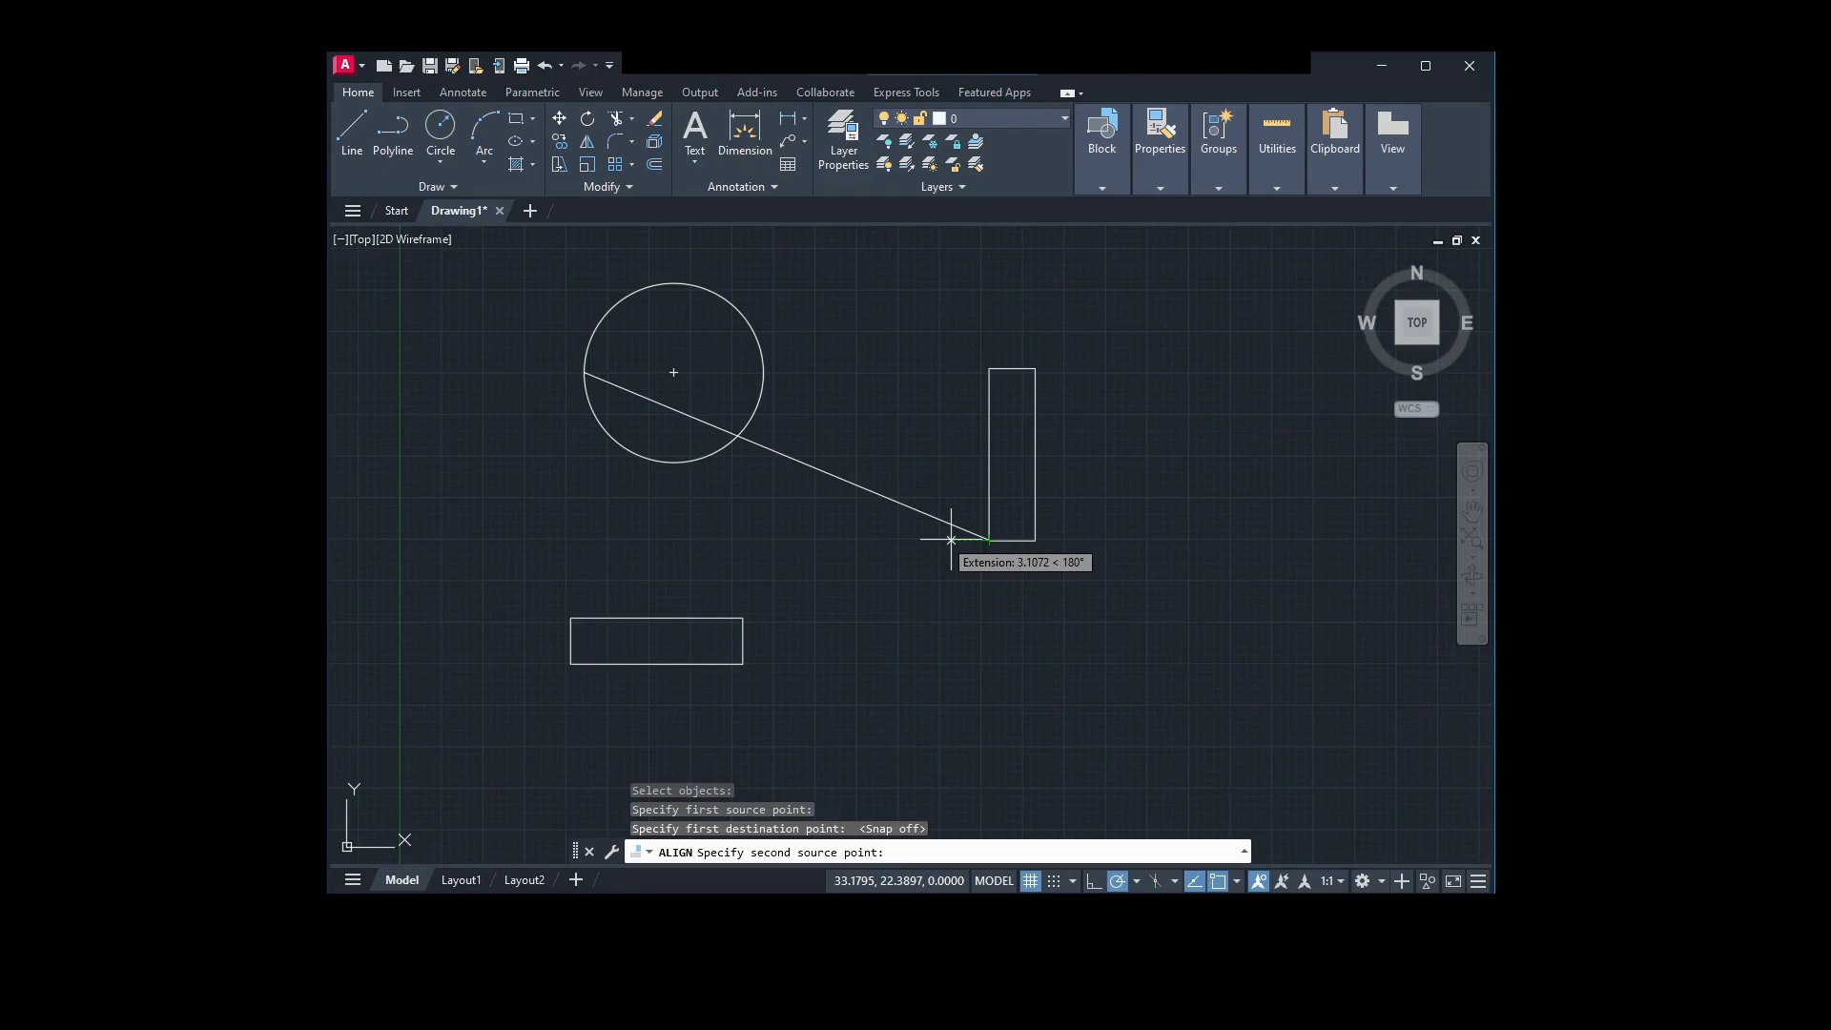
Match the circle's right quadrant to the rectangle's lower-right corner, align without scaling, and undo the alignment
click(764, 372)
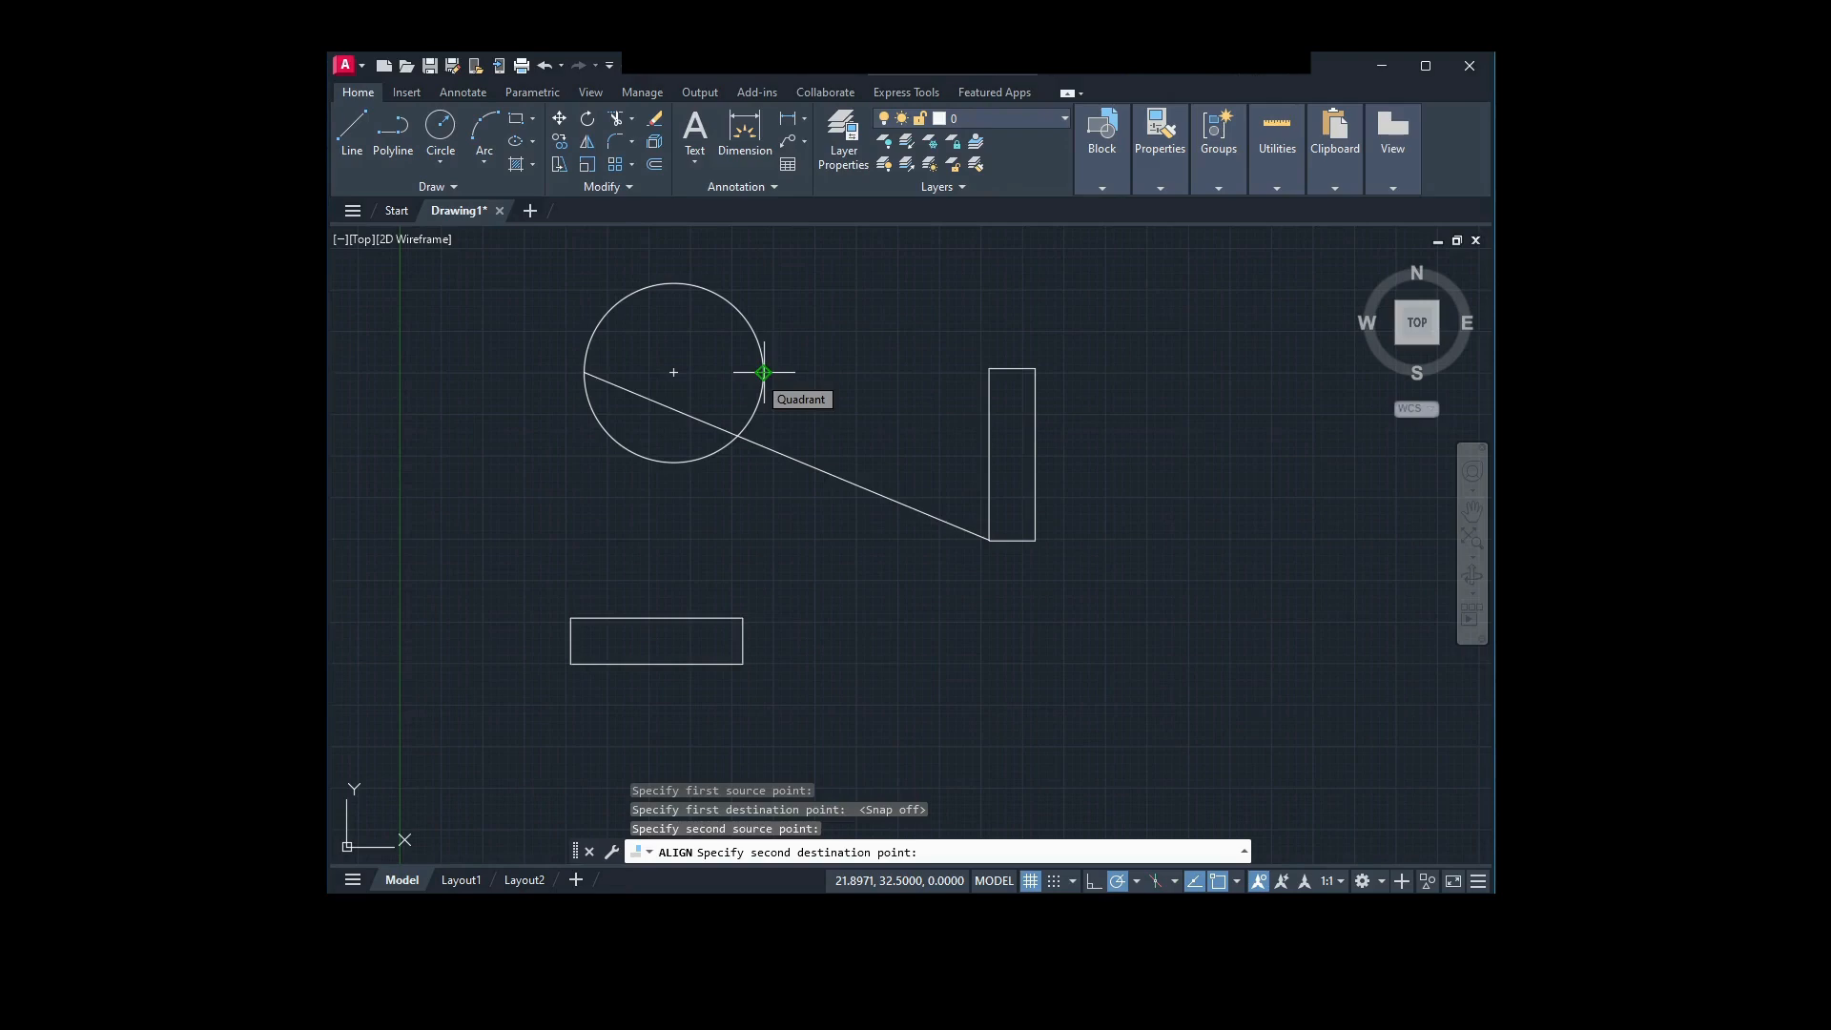
click(1036, 540)
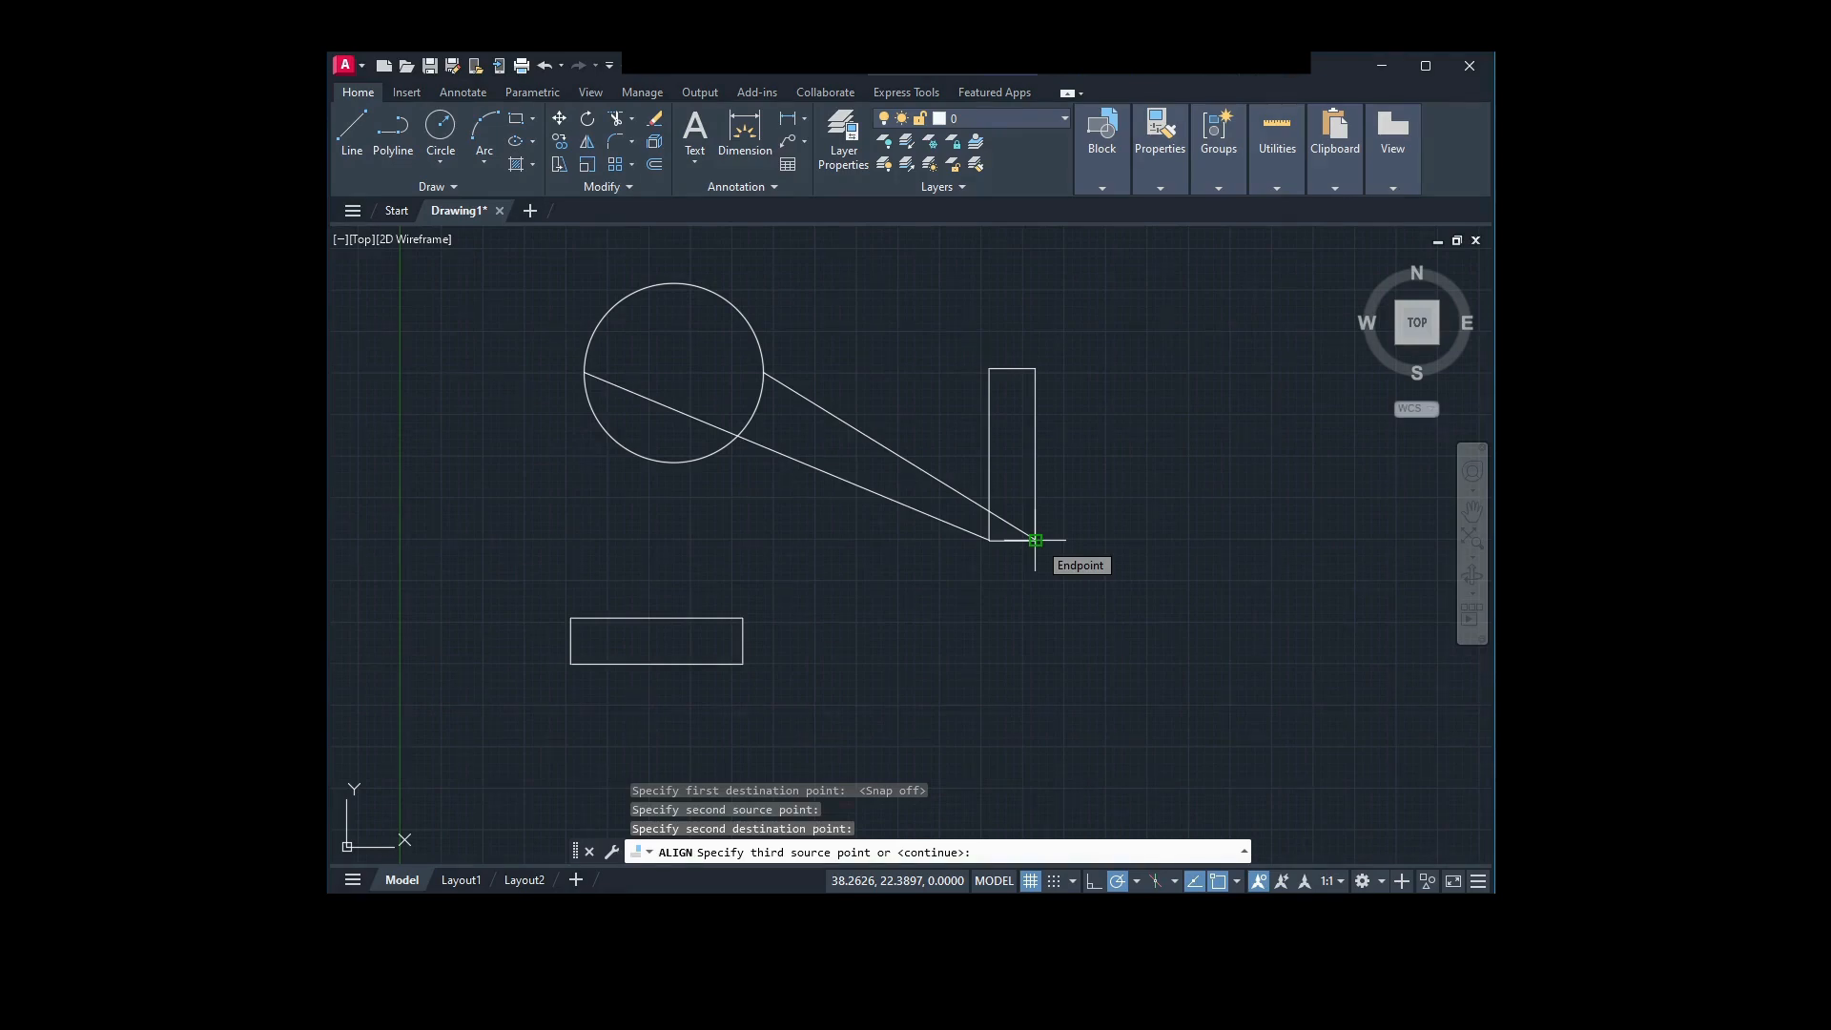
key(Return)
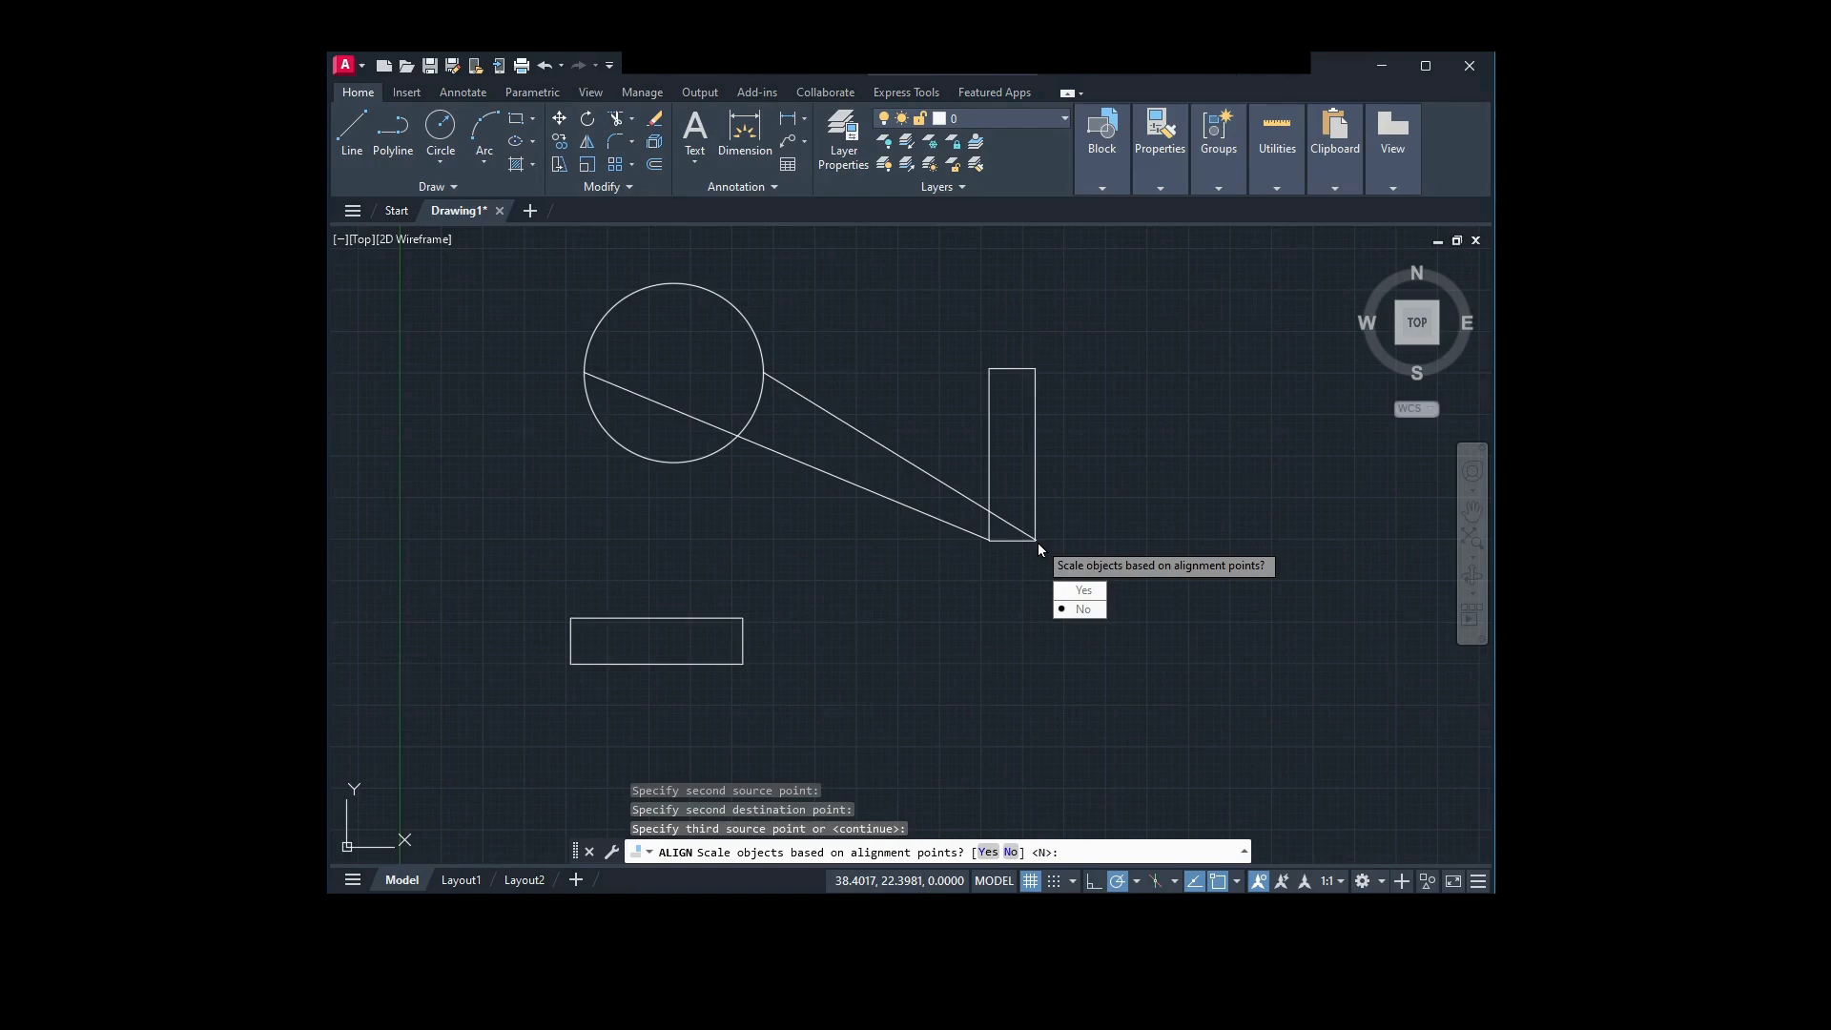
key(Return)
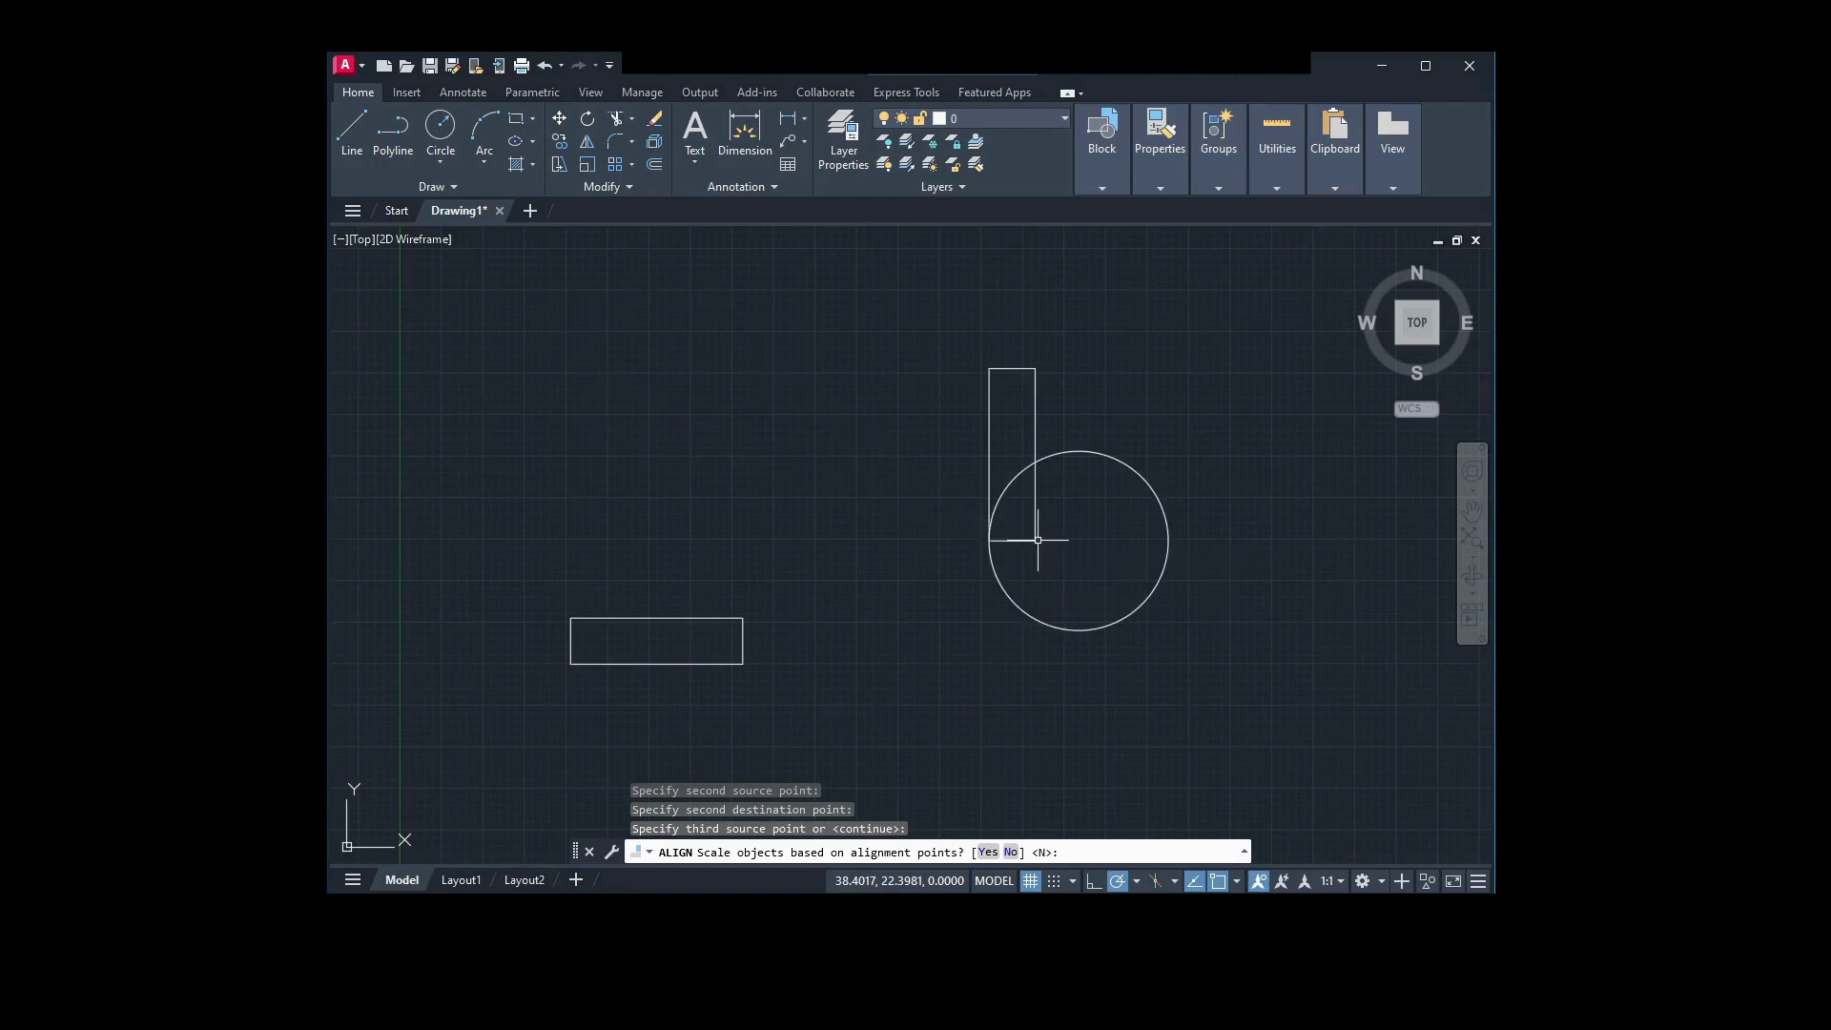
key(Return)
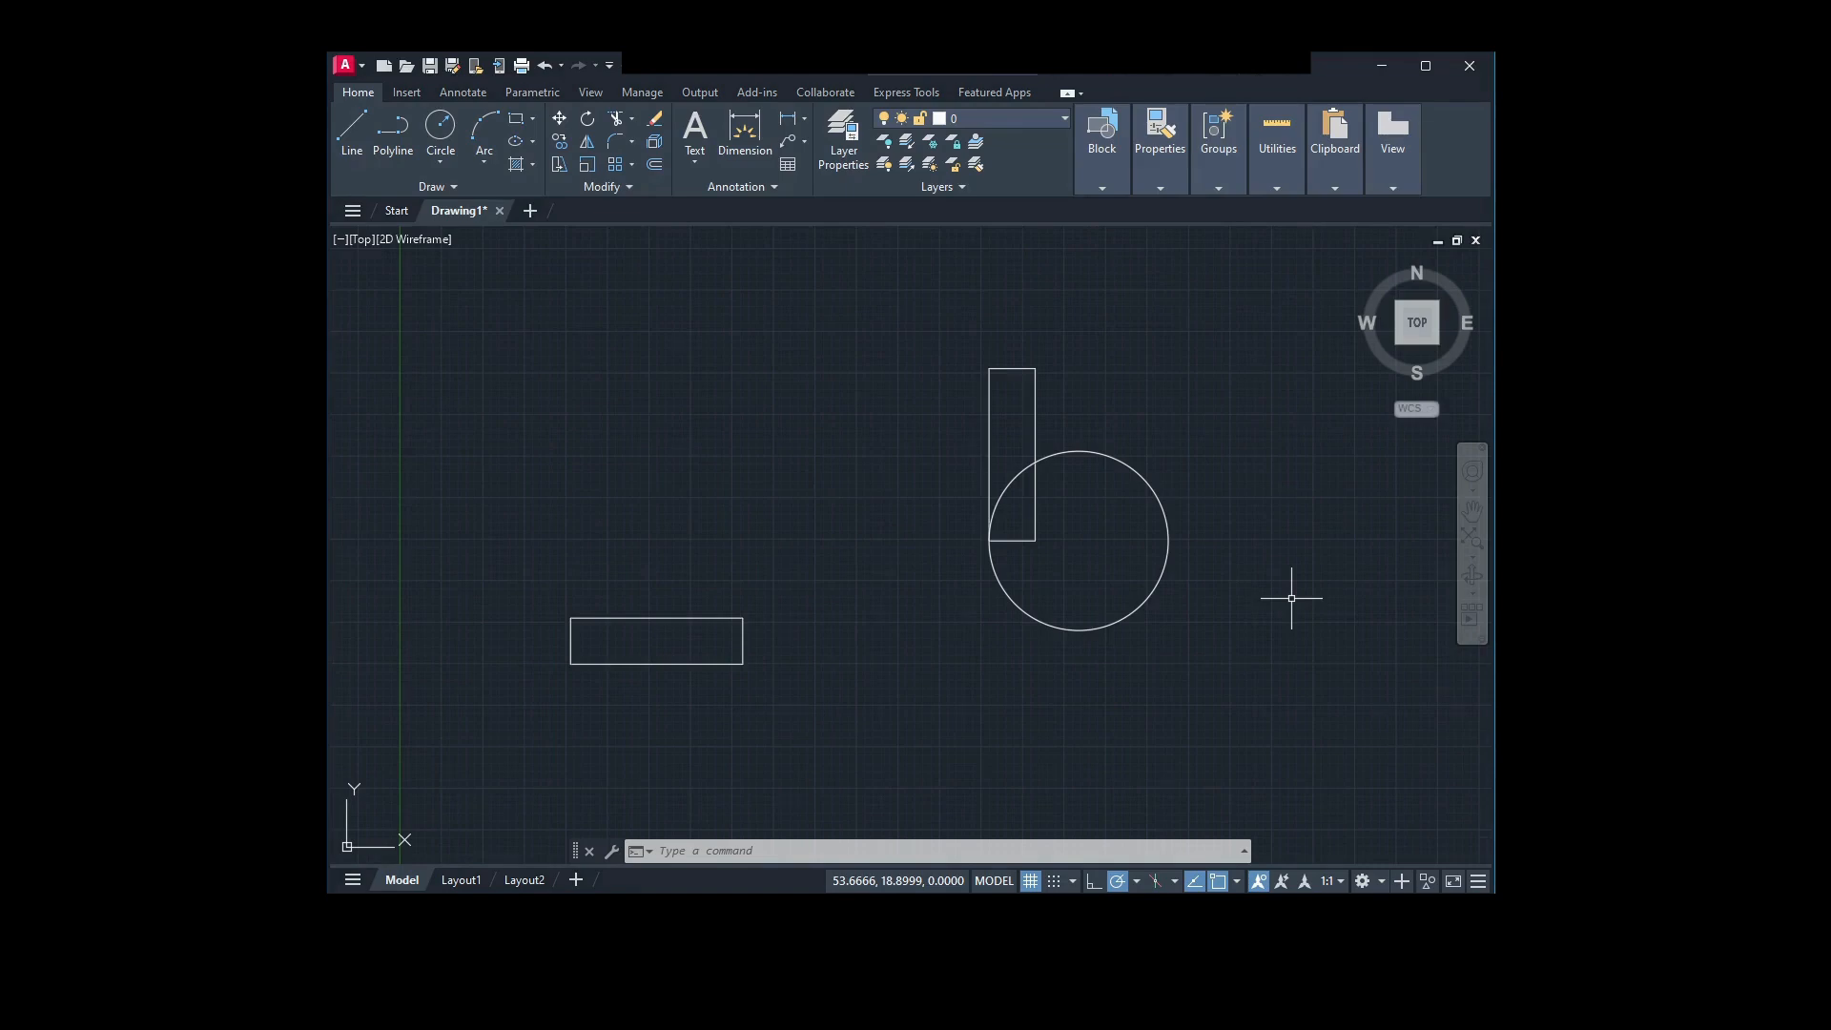
key(ctrl+z)
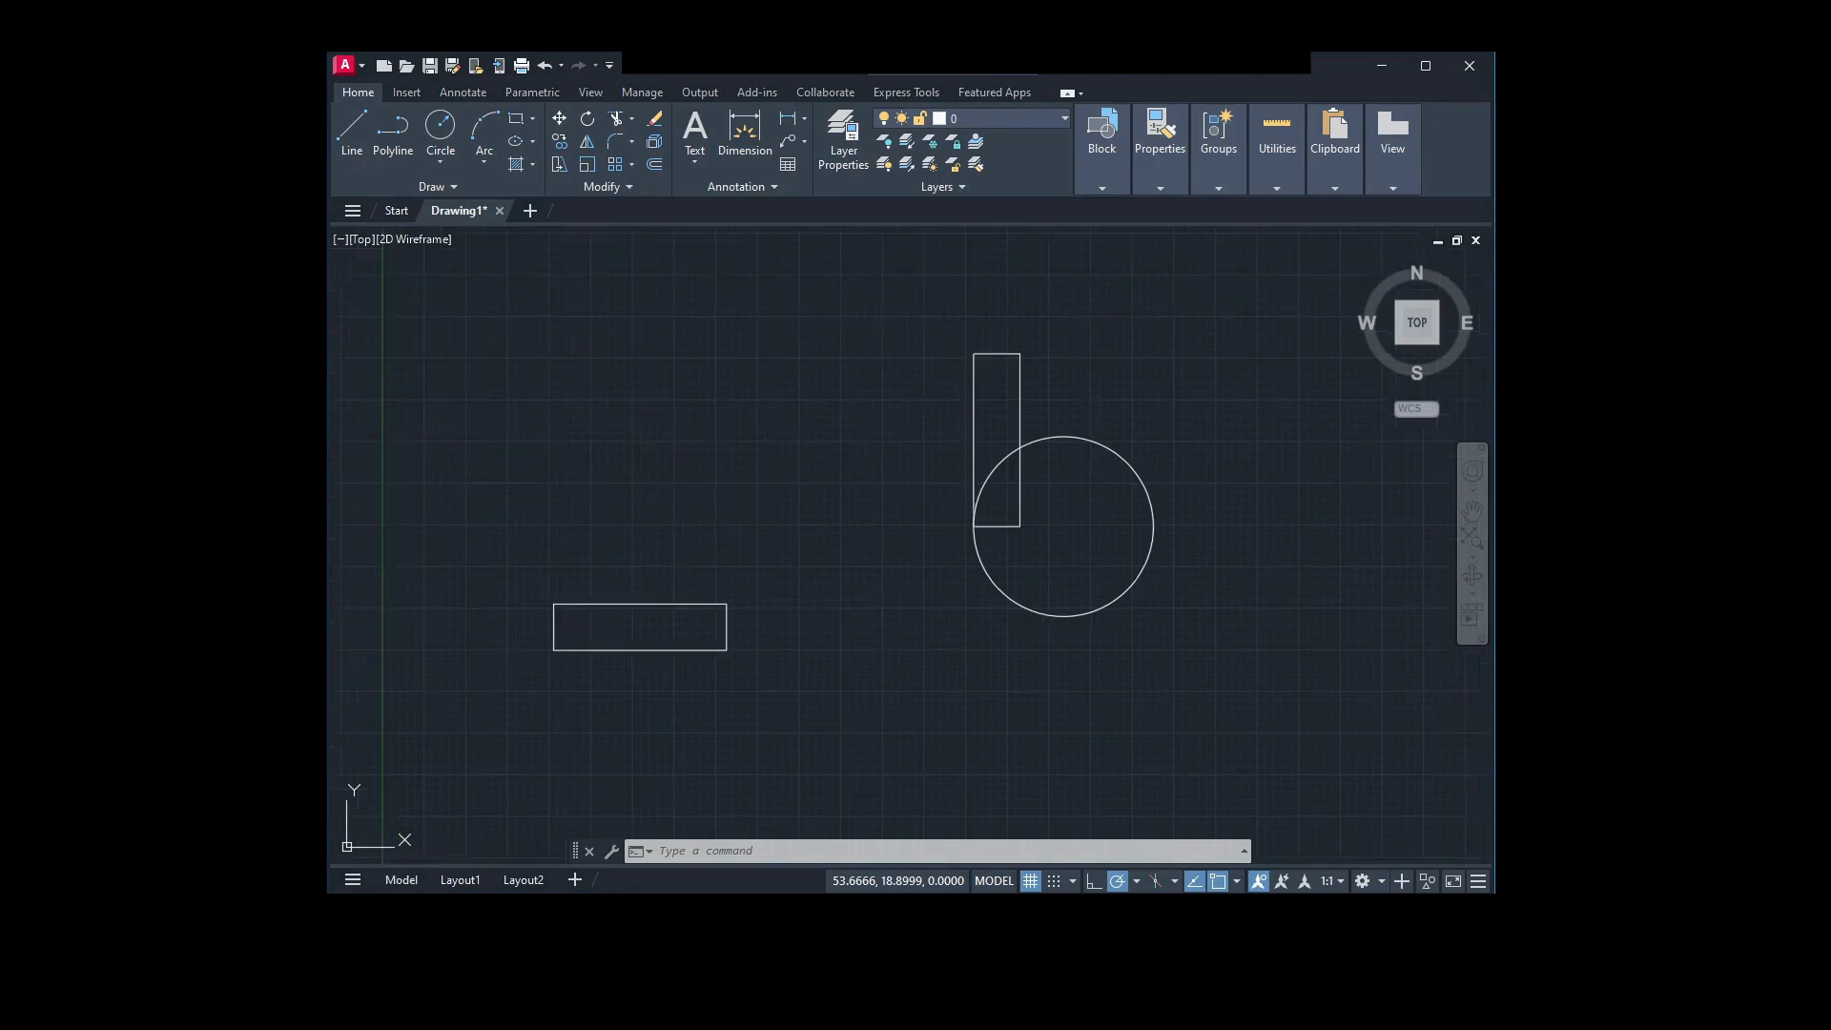
key(ctrl+z)
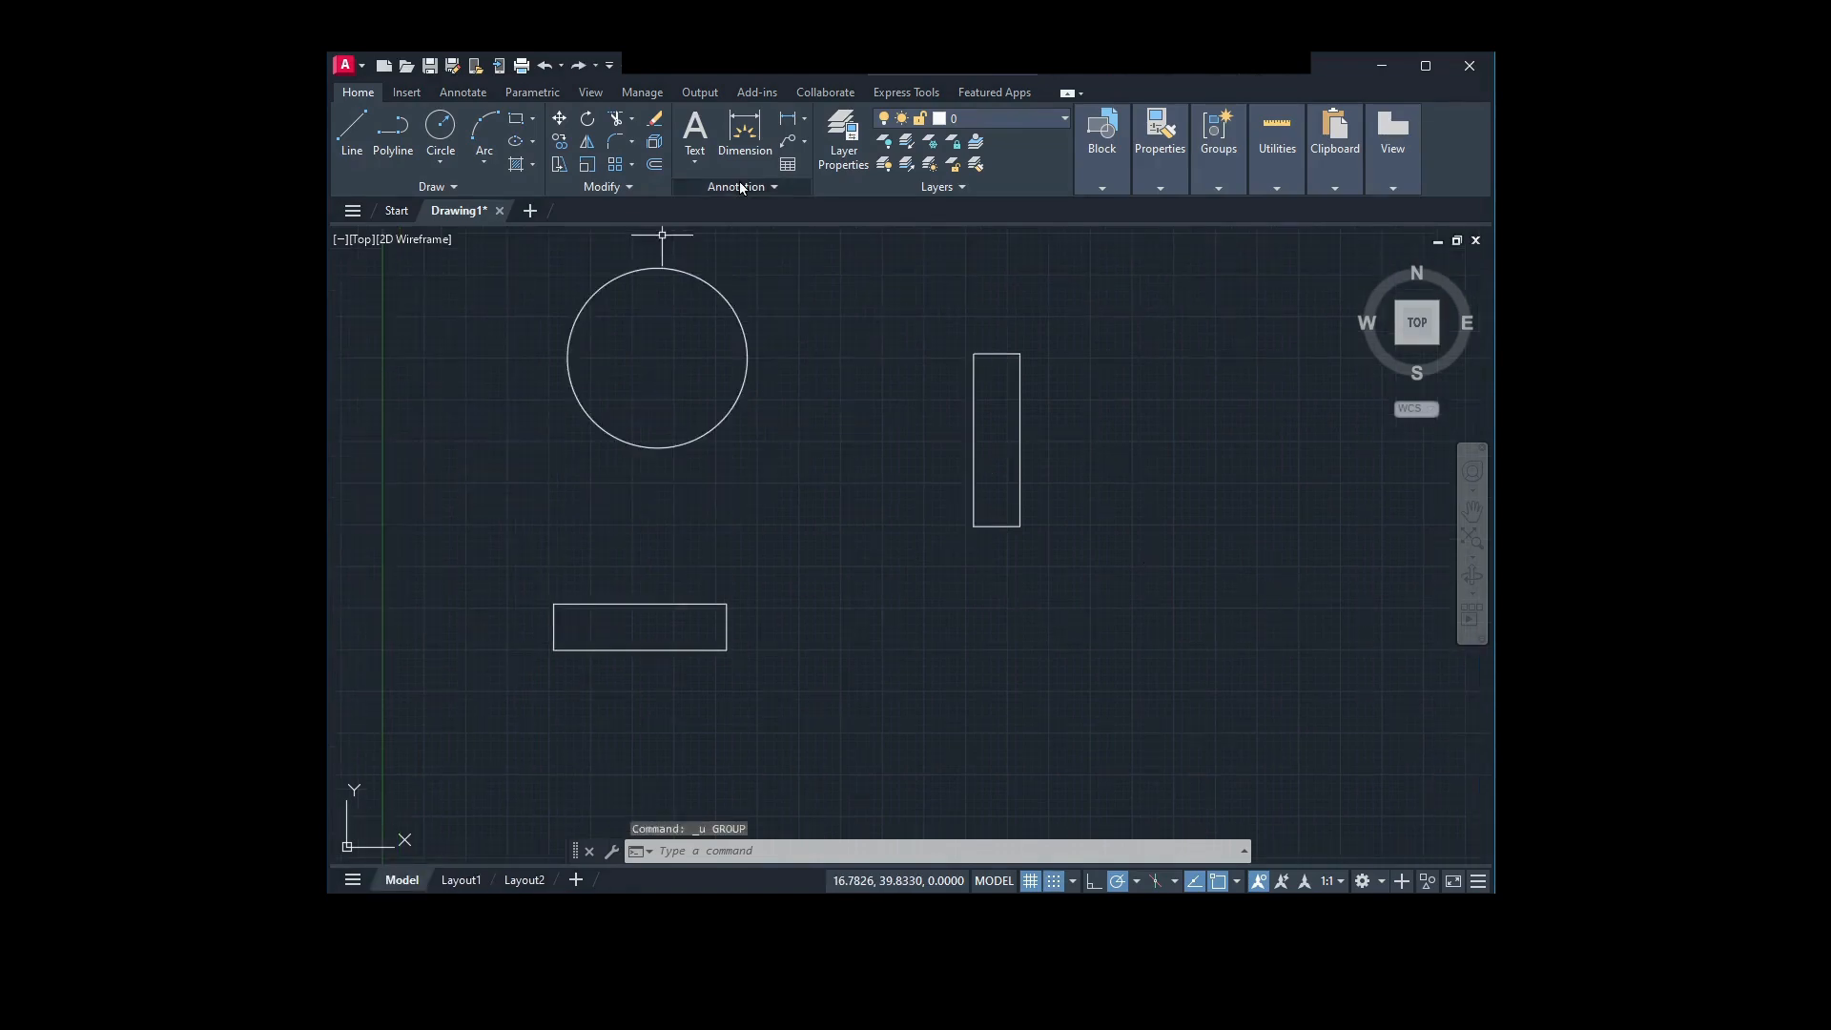
Begin another alignment of the circle, pairing its left and right quadrants with the vertical rectangle's lower-left and lower-right corners
text(aling)
key(Return)
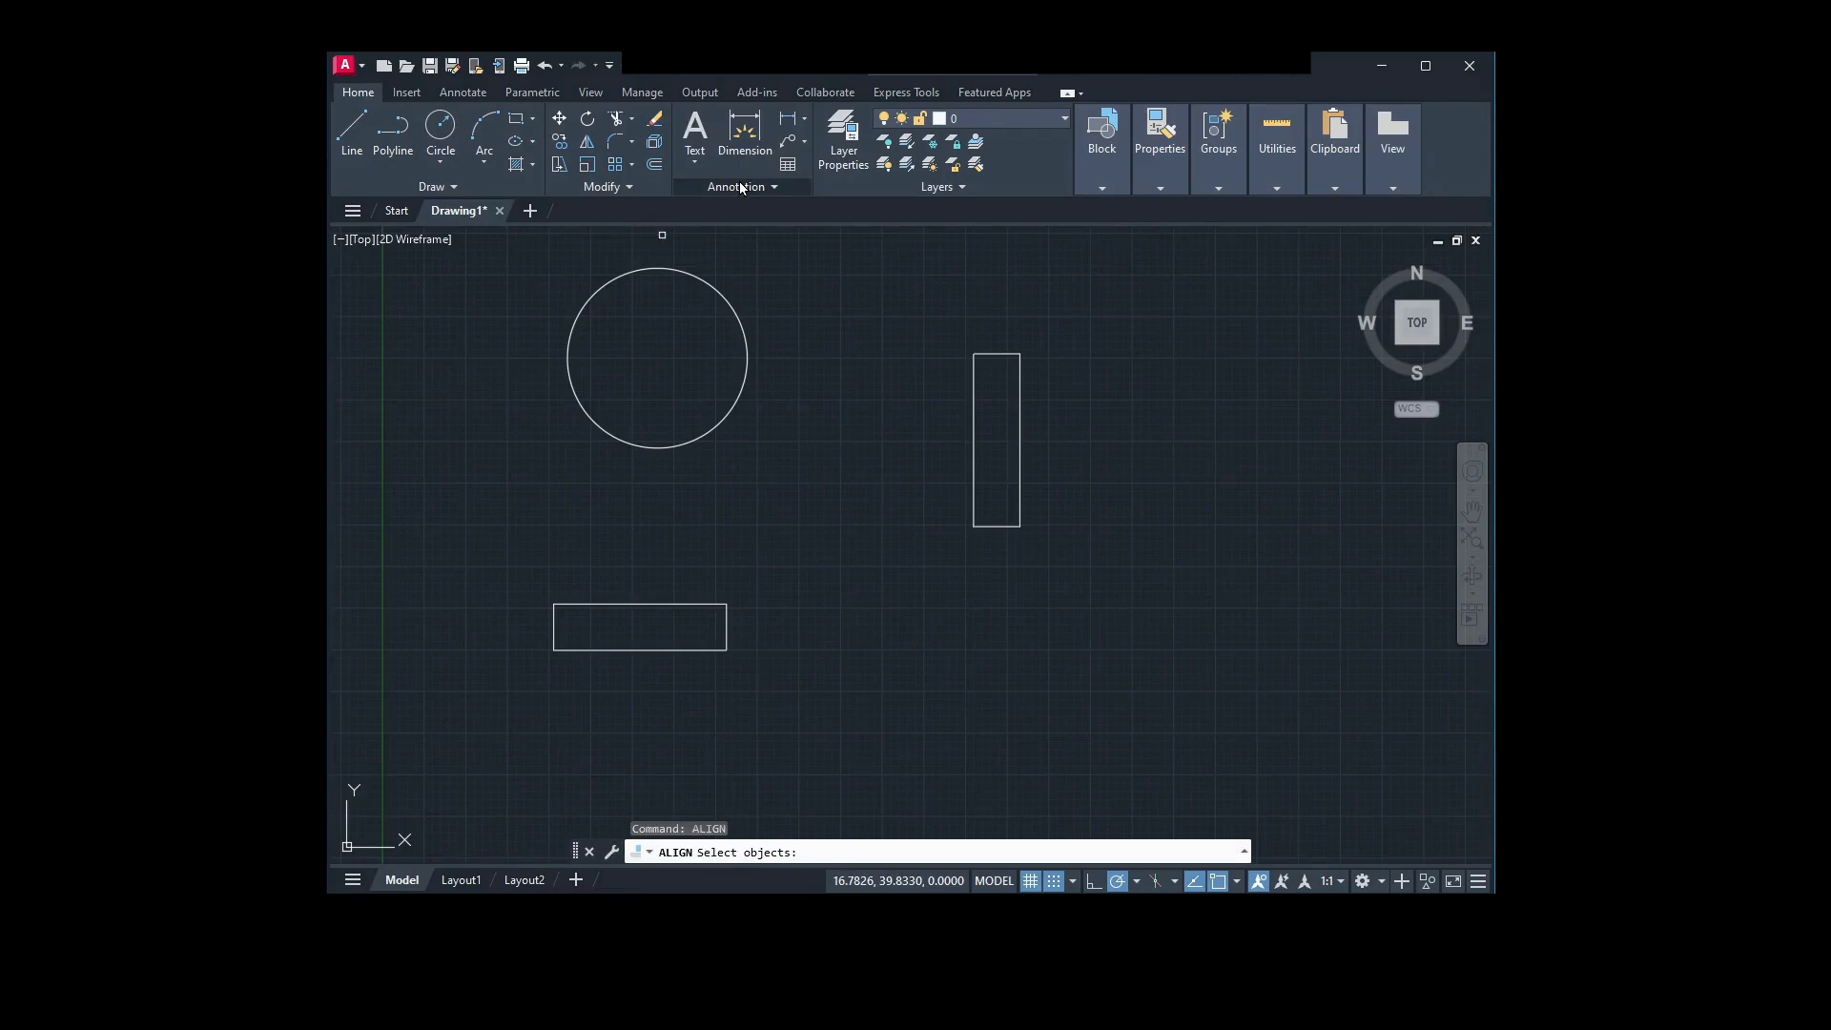
click(798, 419)
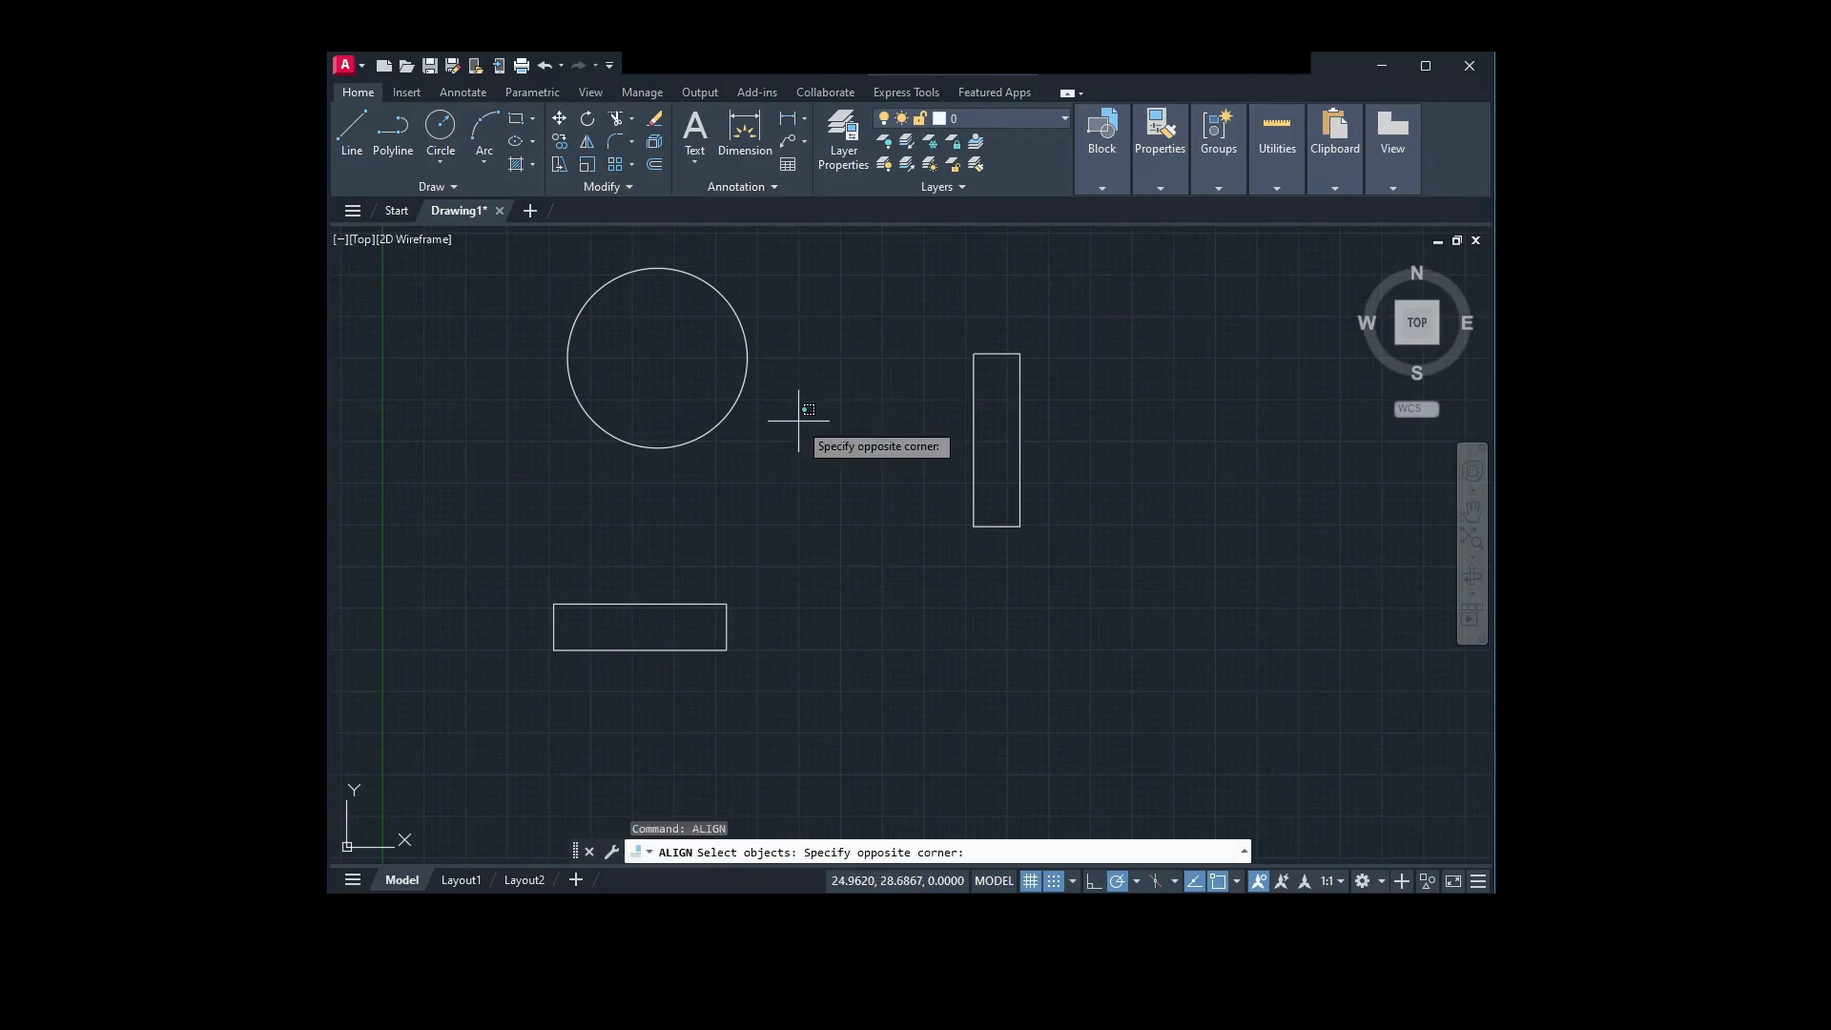
click(743, 350)
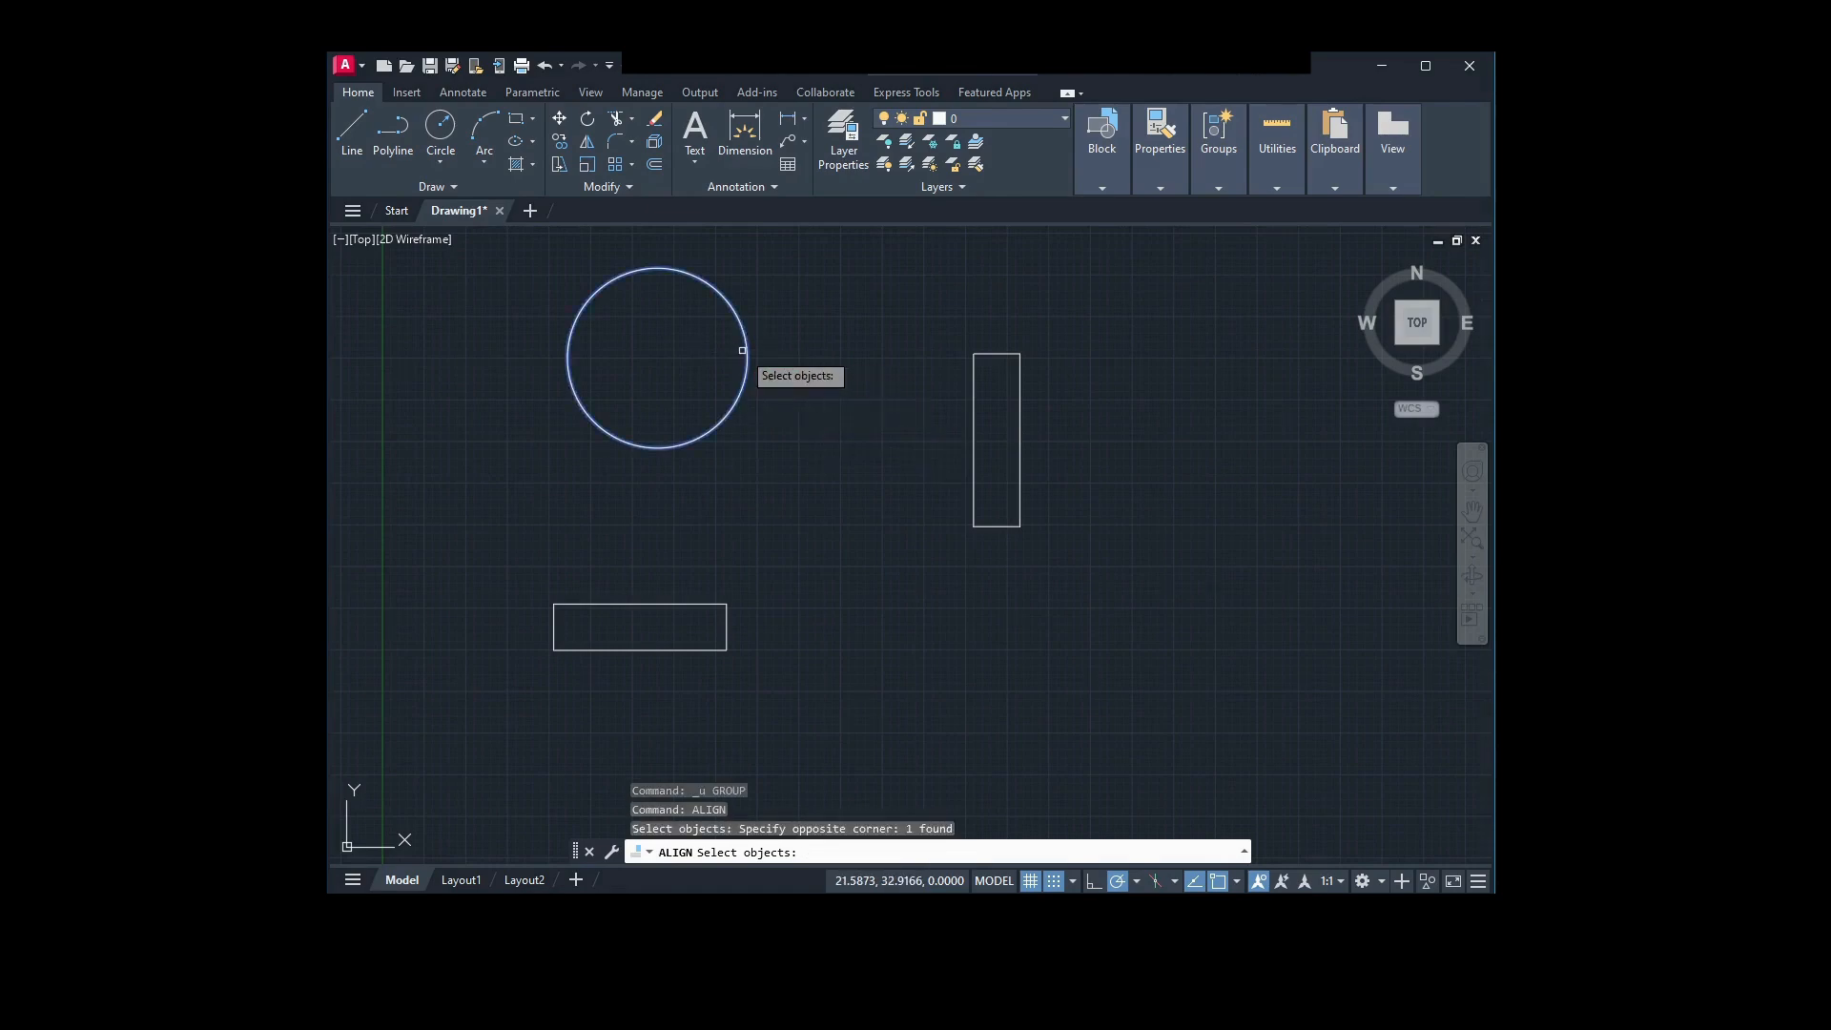
key(Return)
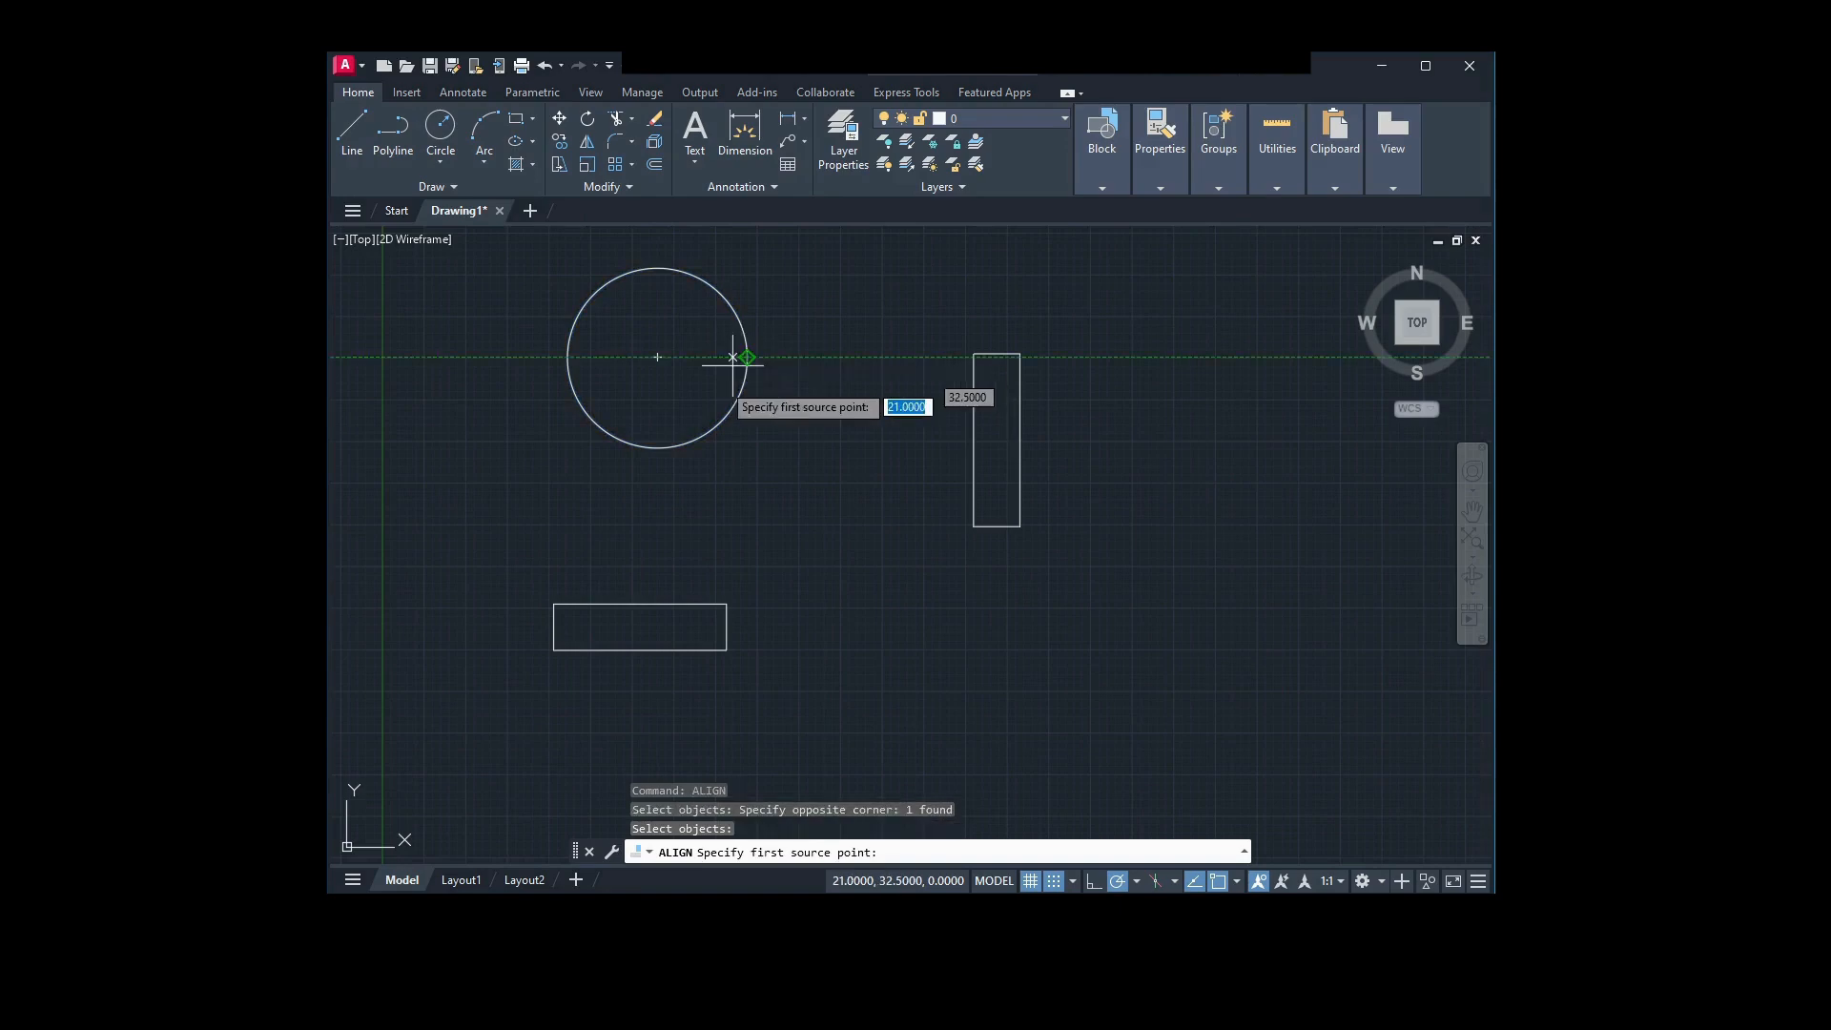
click(569, 357)
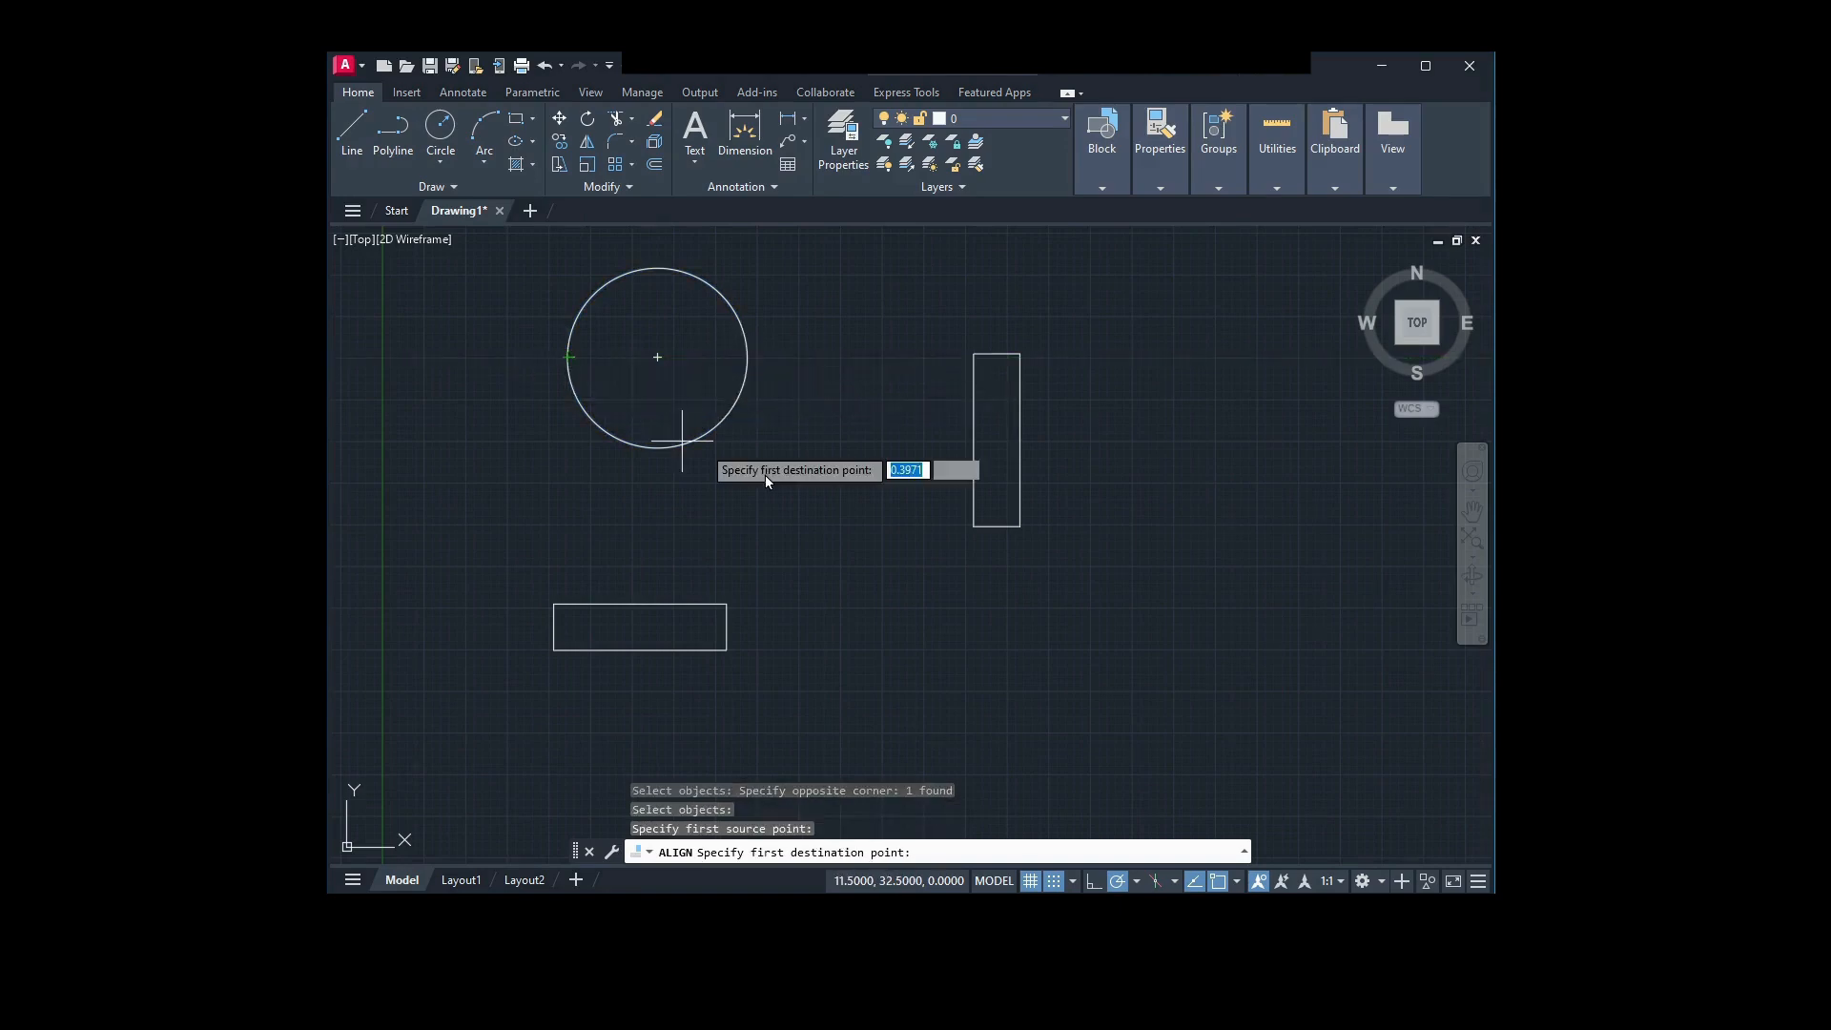
click(965, 524)
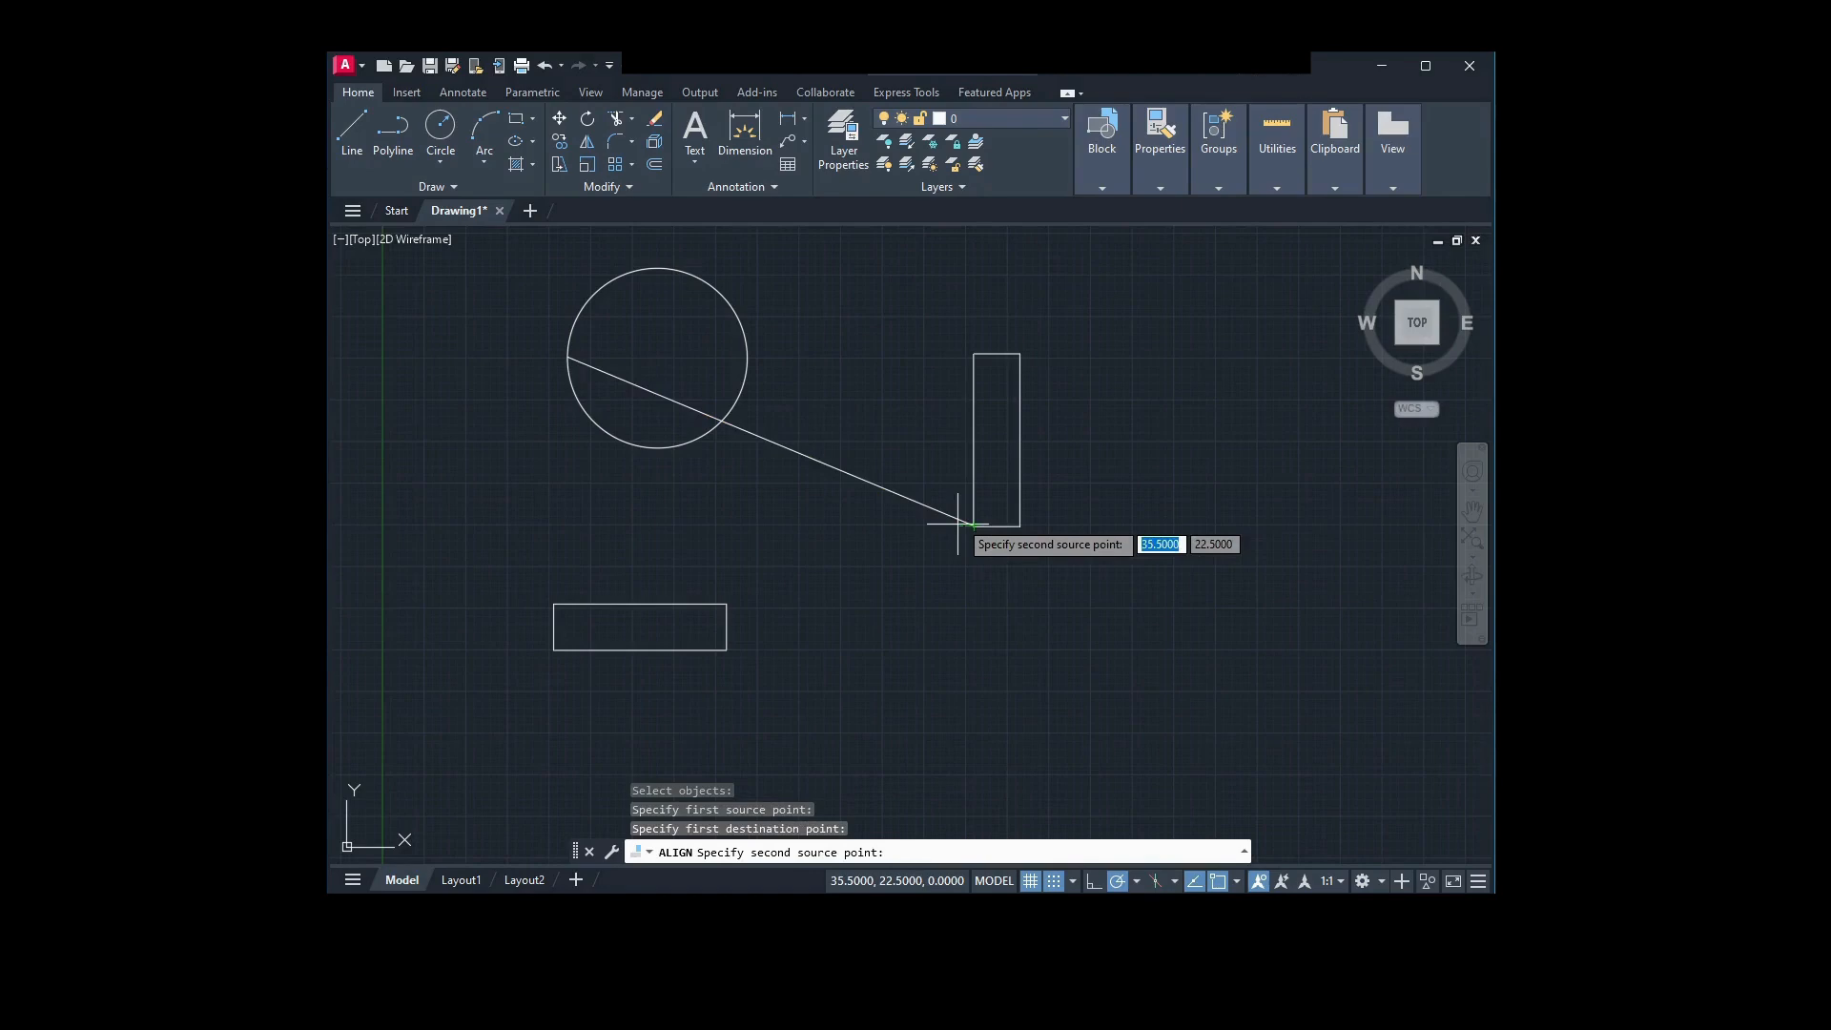
click(748, 358)
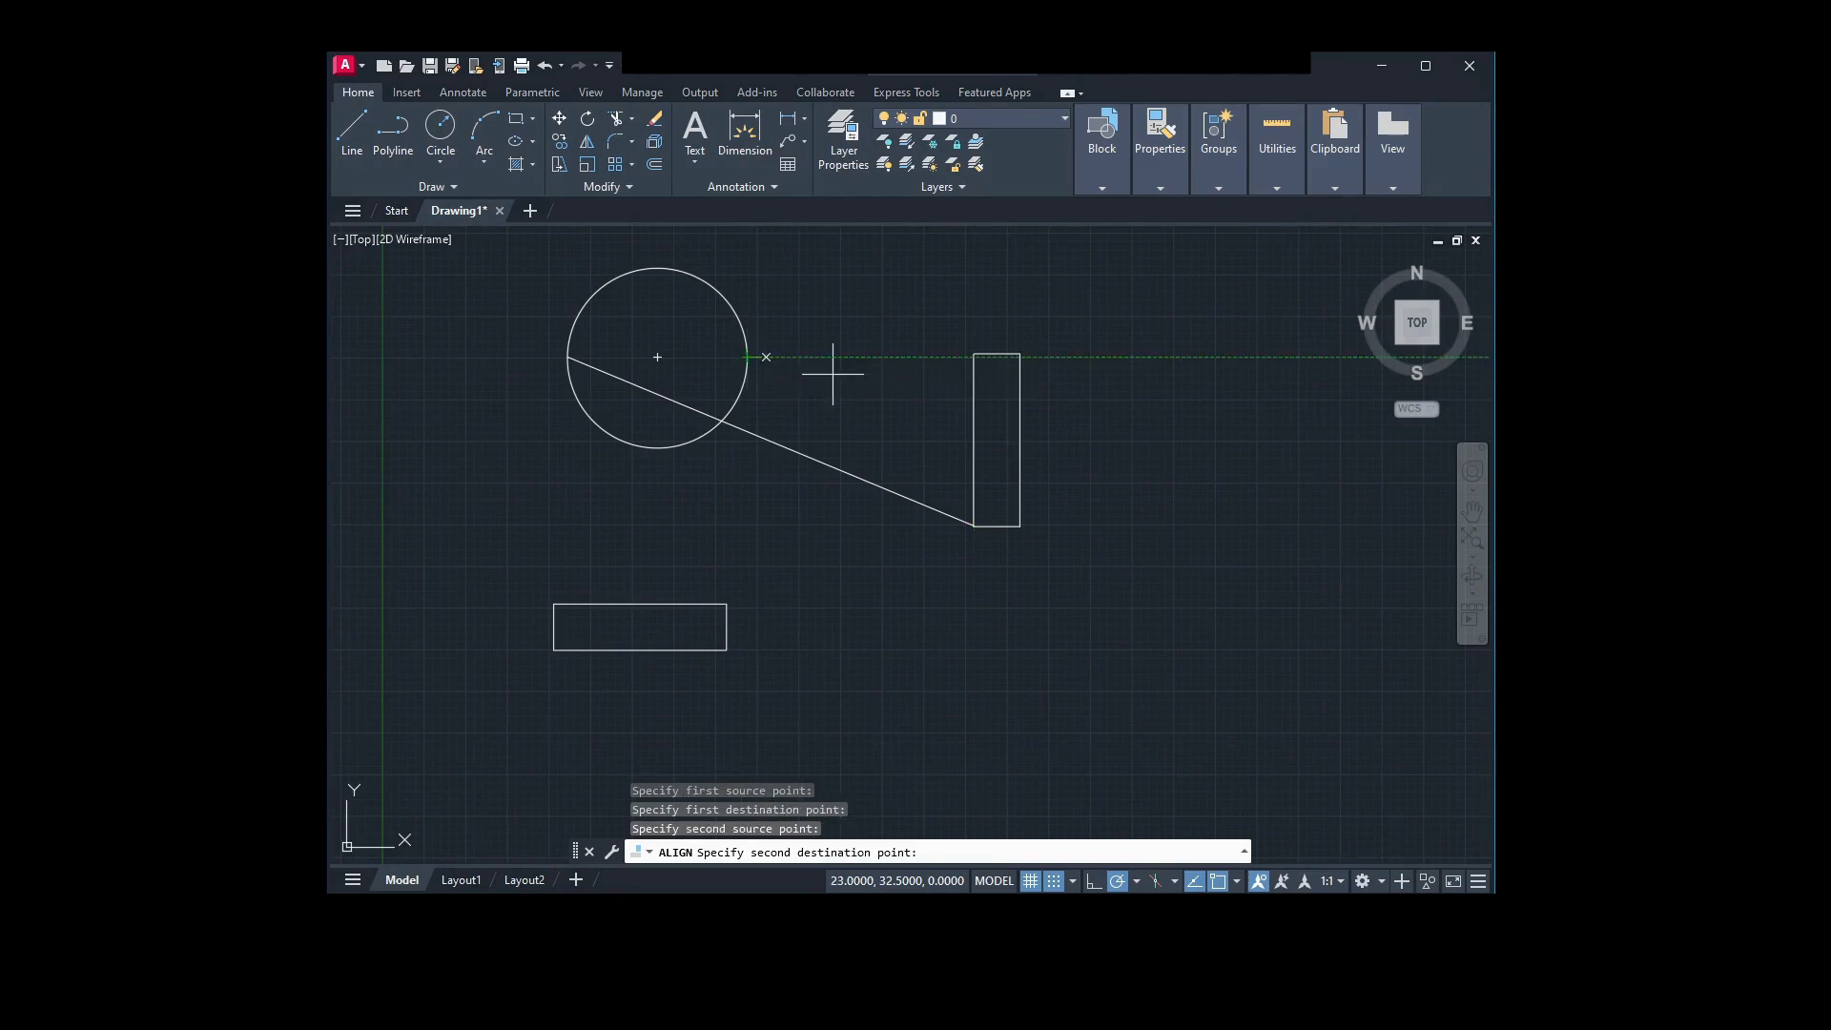
click(1019, 527)
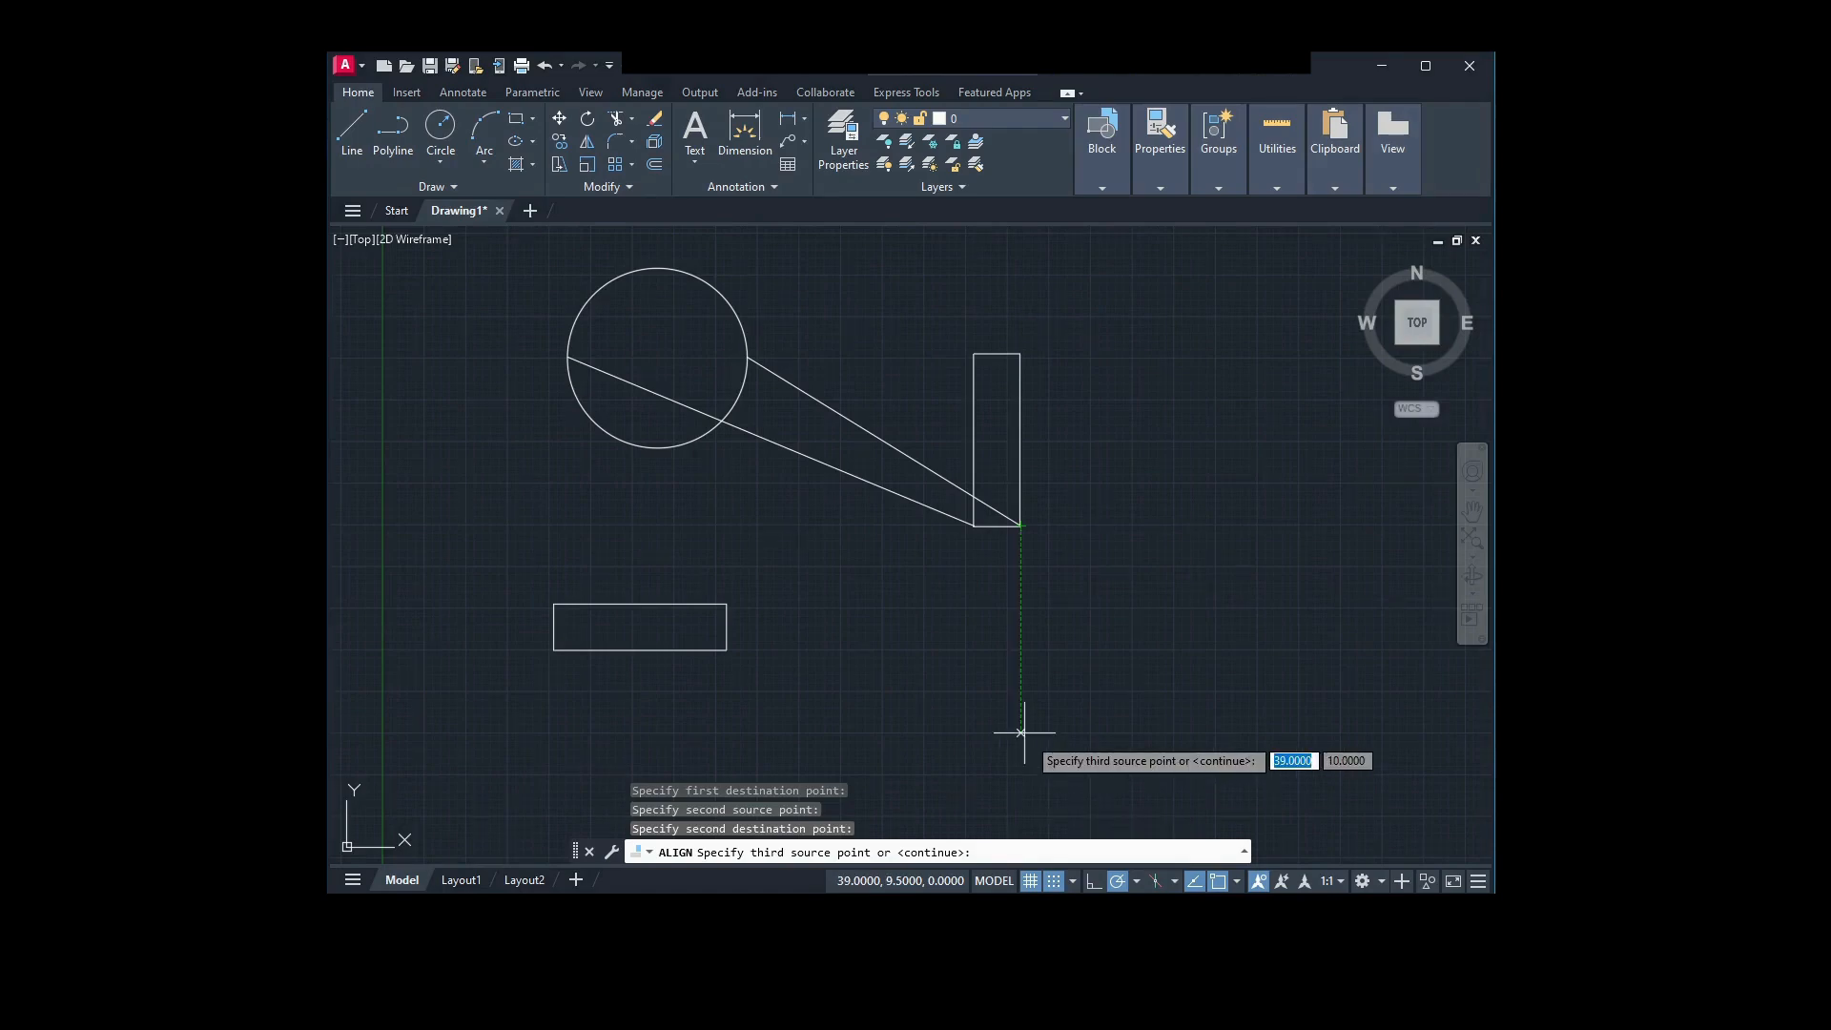
Turn snap mode off and complete the circle's alignment with scaling based on the alignment points
scroll(1036, 685, up, 4)
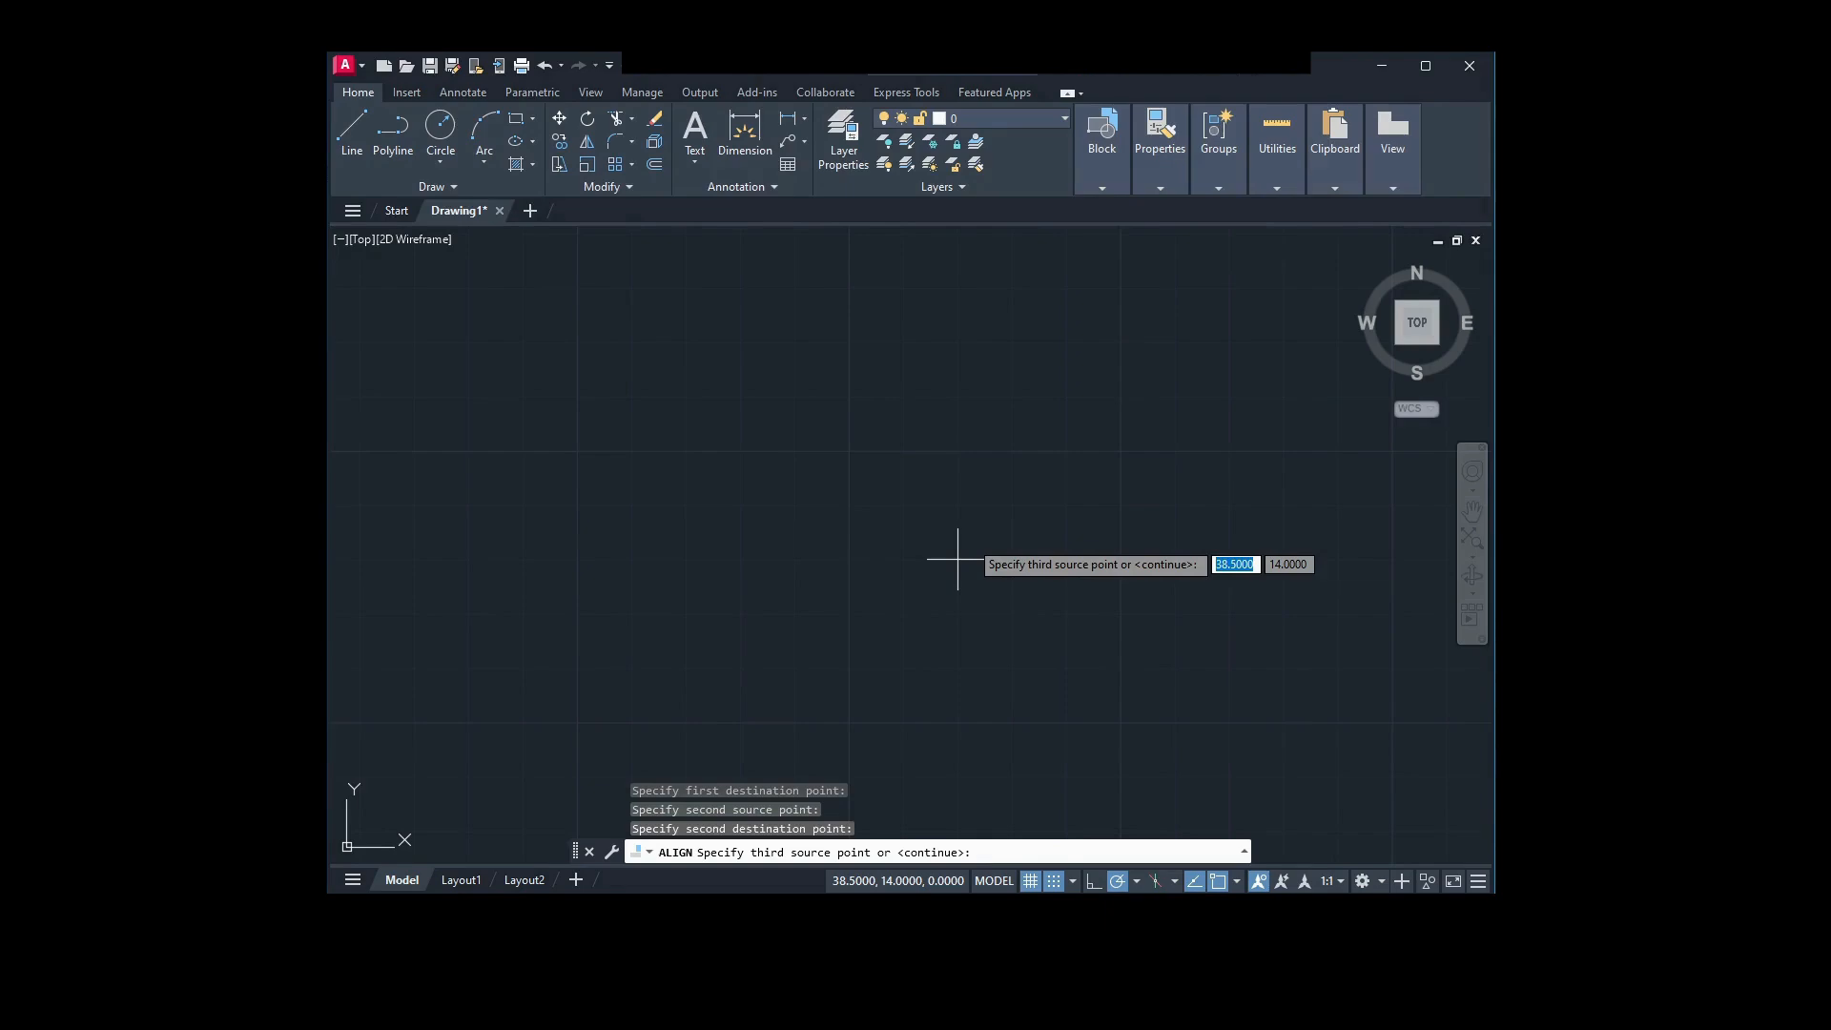
click(1054, 879)
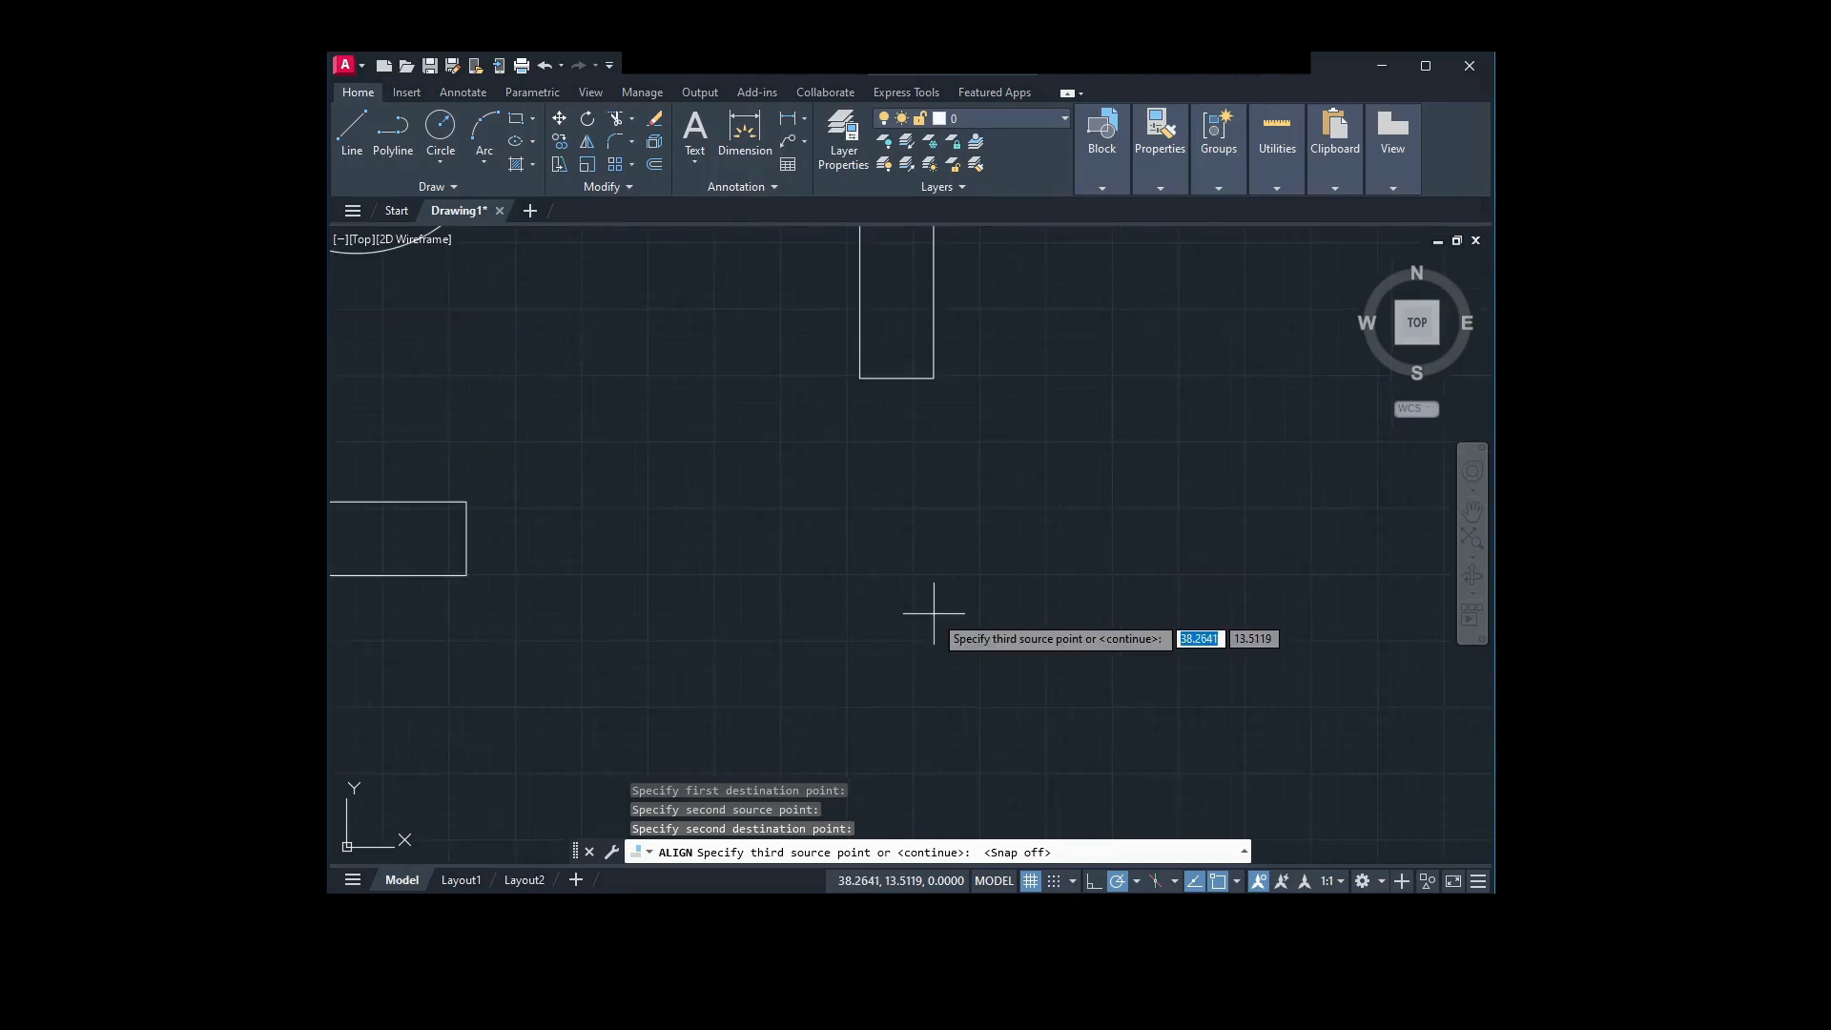
scroll(934, 614, down, 4)
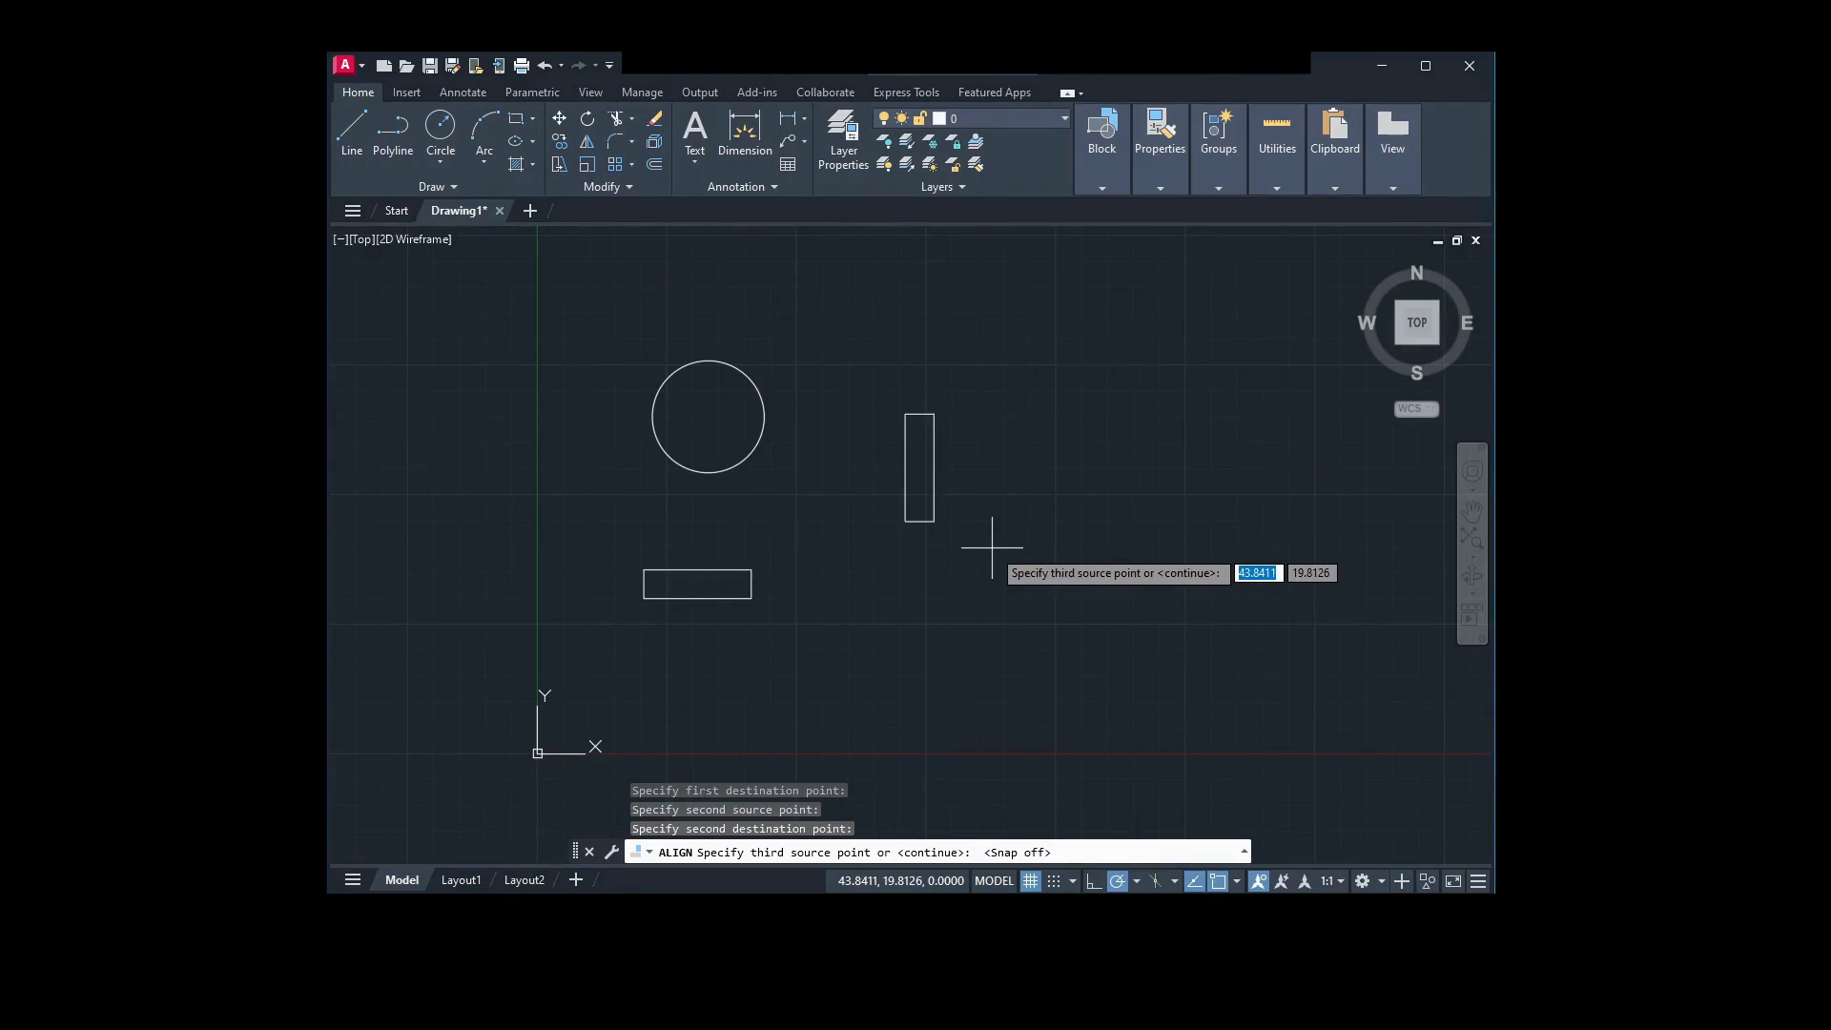
key(Return)
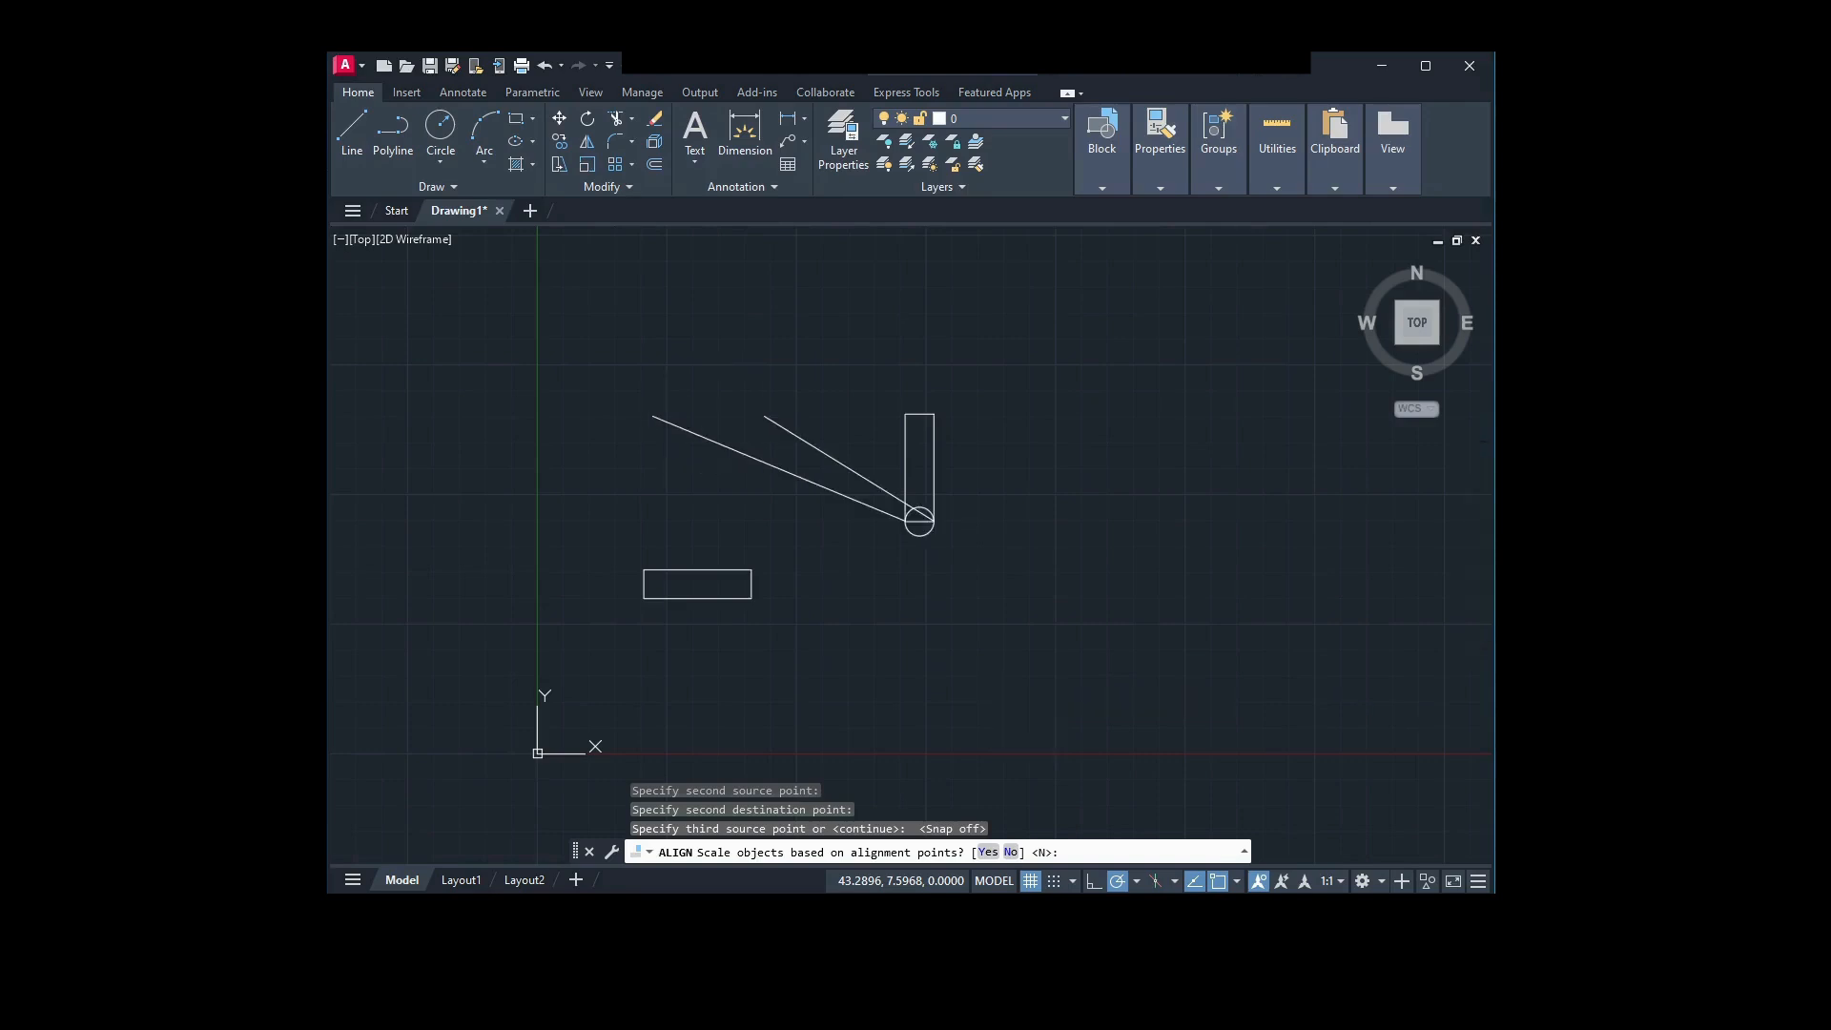
text(Y)
key(Return)
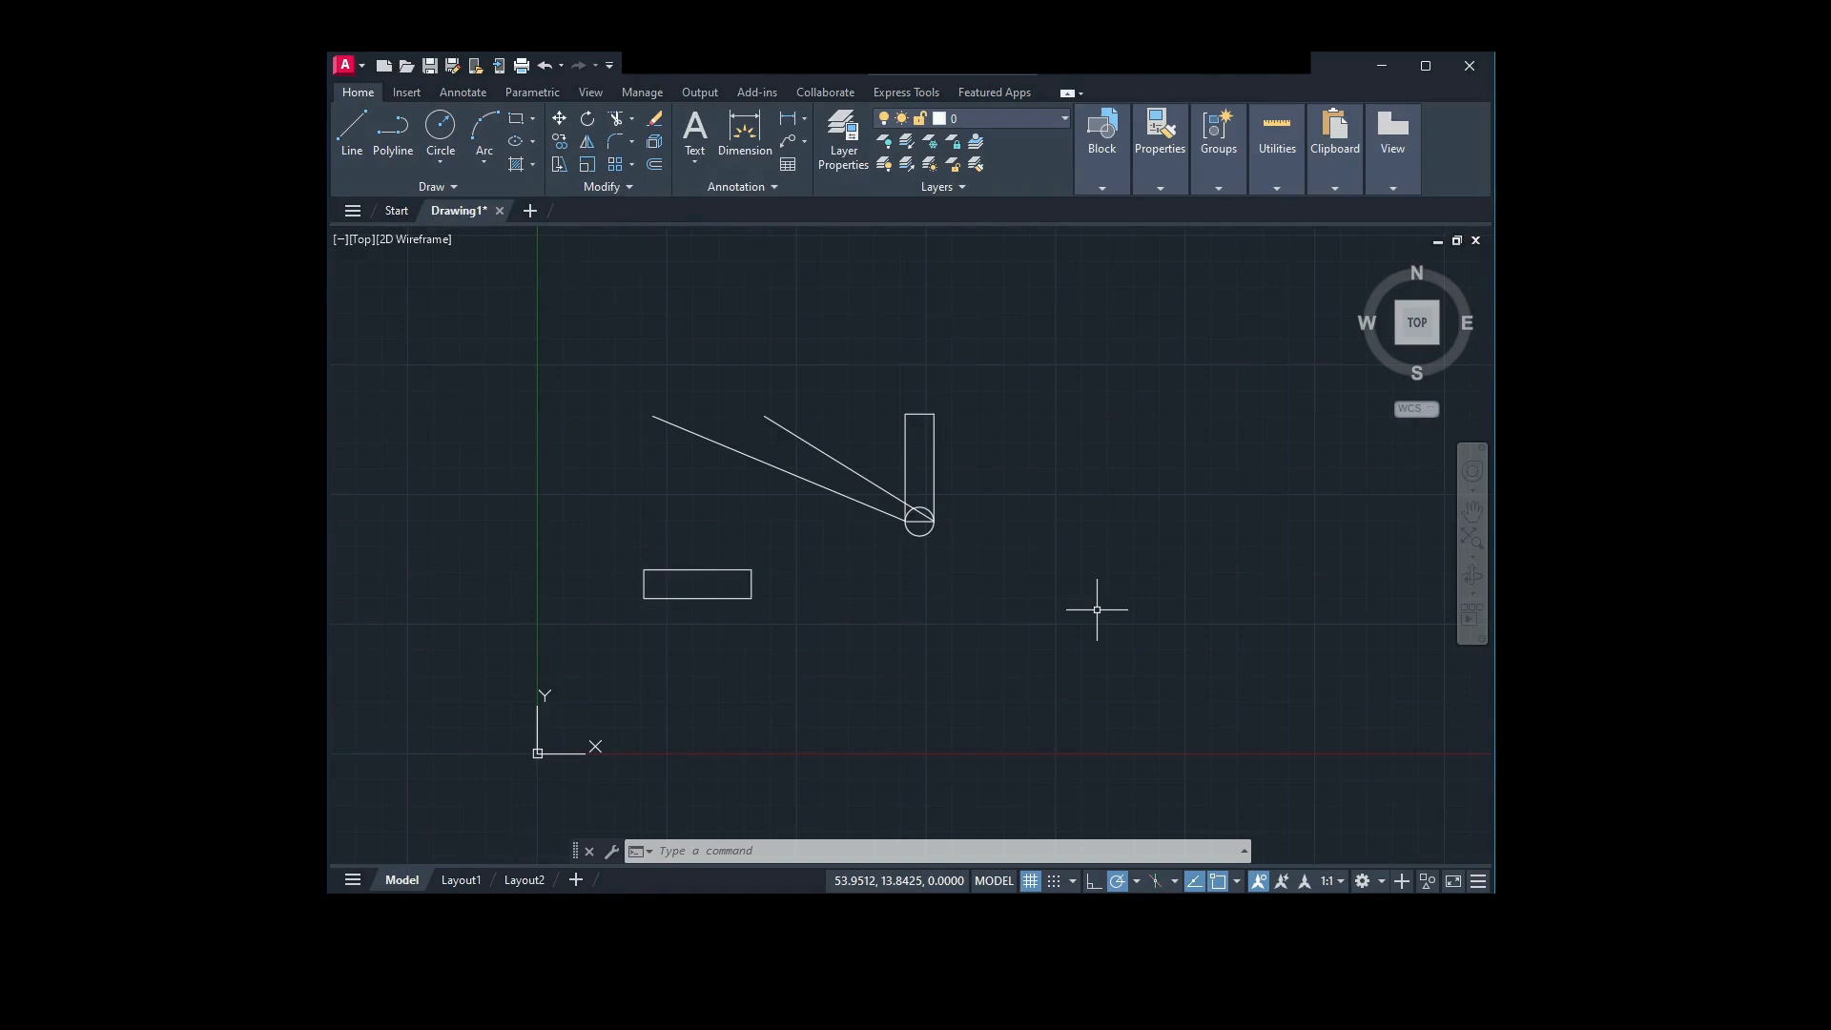
Regenerate the whole drawing with REGENALL, and undo both the regeneration and the scaled circle alignment
text(REGENALL)
key(Return)
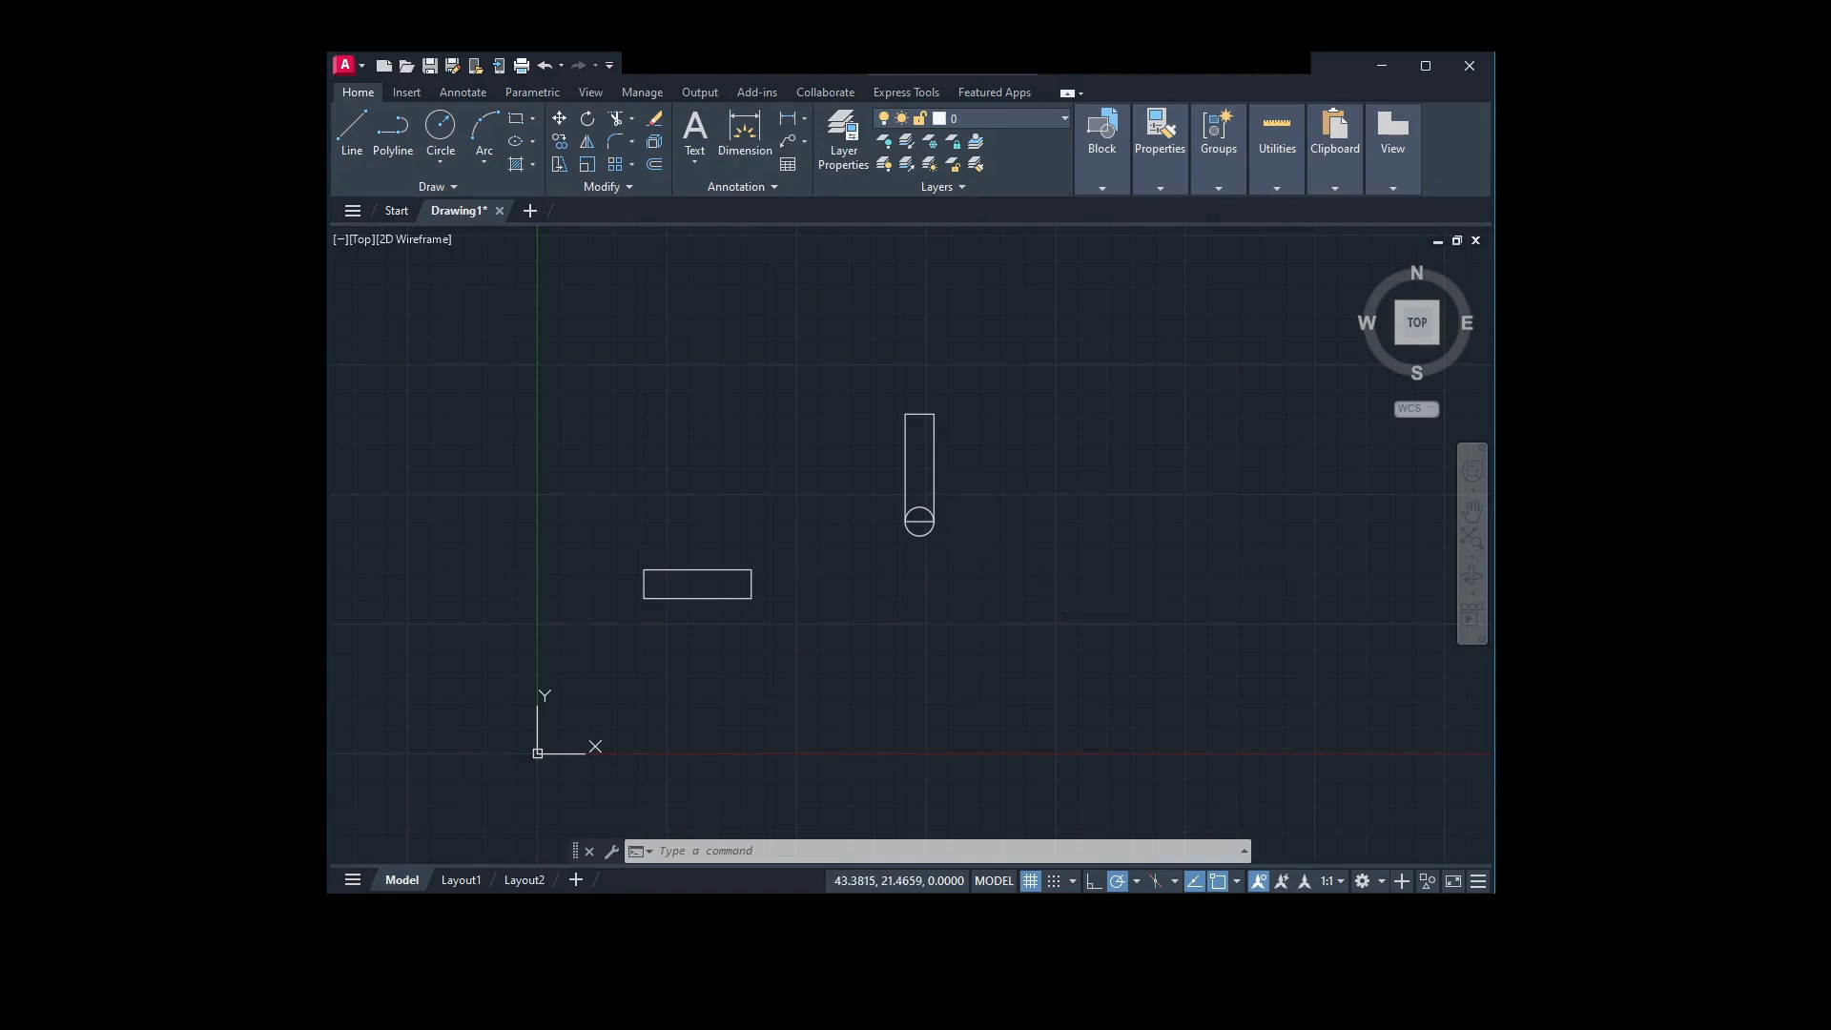
key(ctrl+z)
key(ctrl+z)
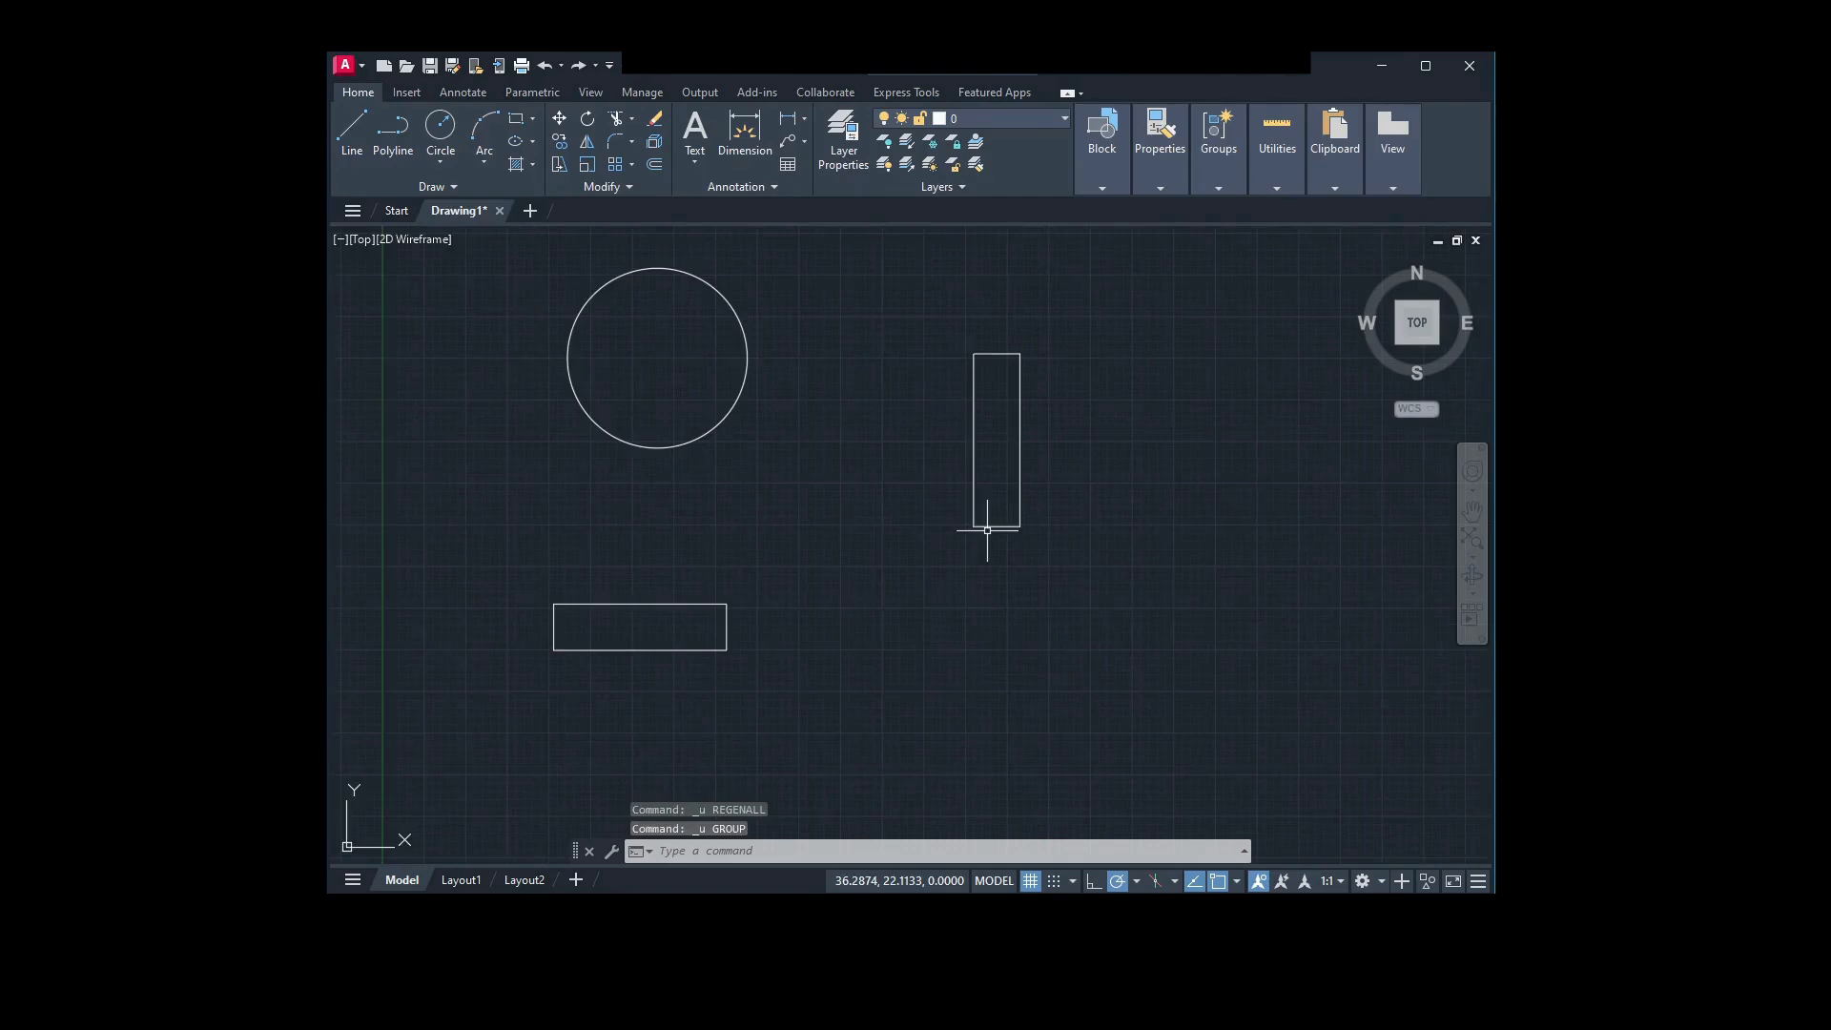
Turn snap mode off and begin aligning the circle, matching its left quadrant to the vertical rectangle's lower-left corner
mouse_move(747, 336)
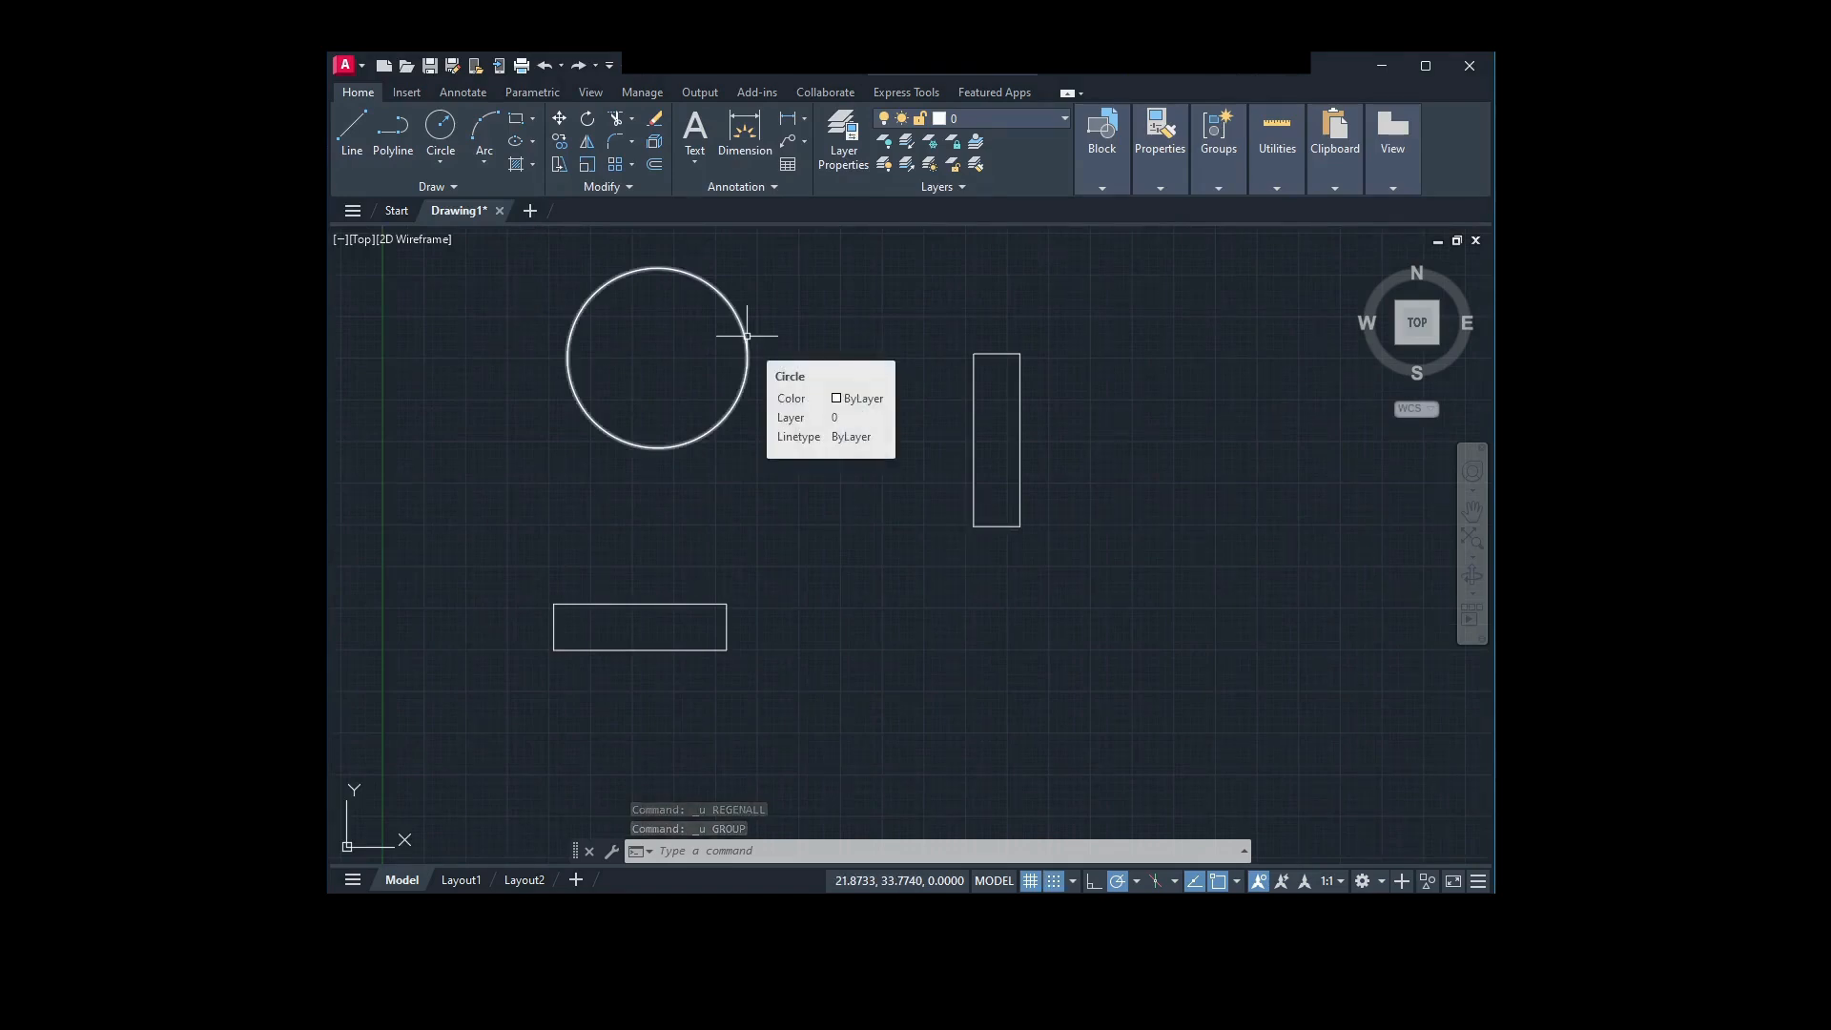
key(F9)
text(align)
key(Return)
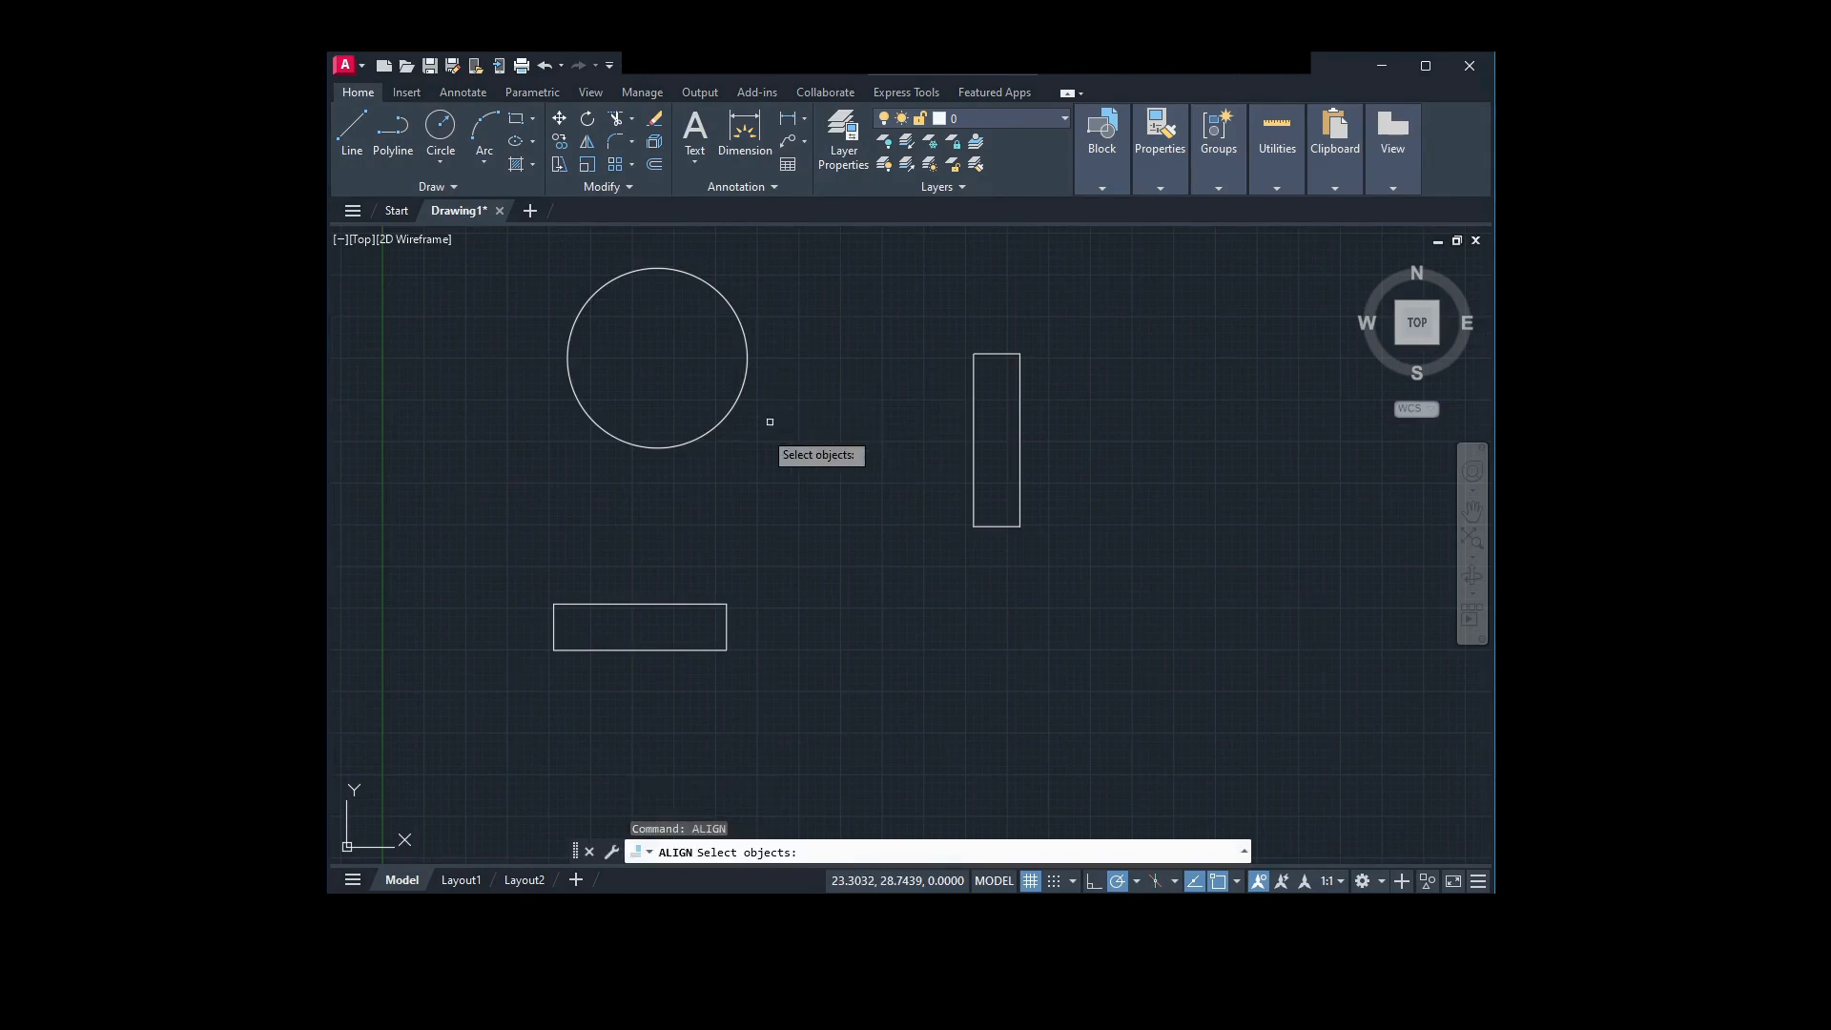
click(748, 376)
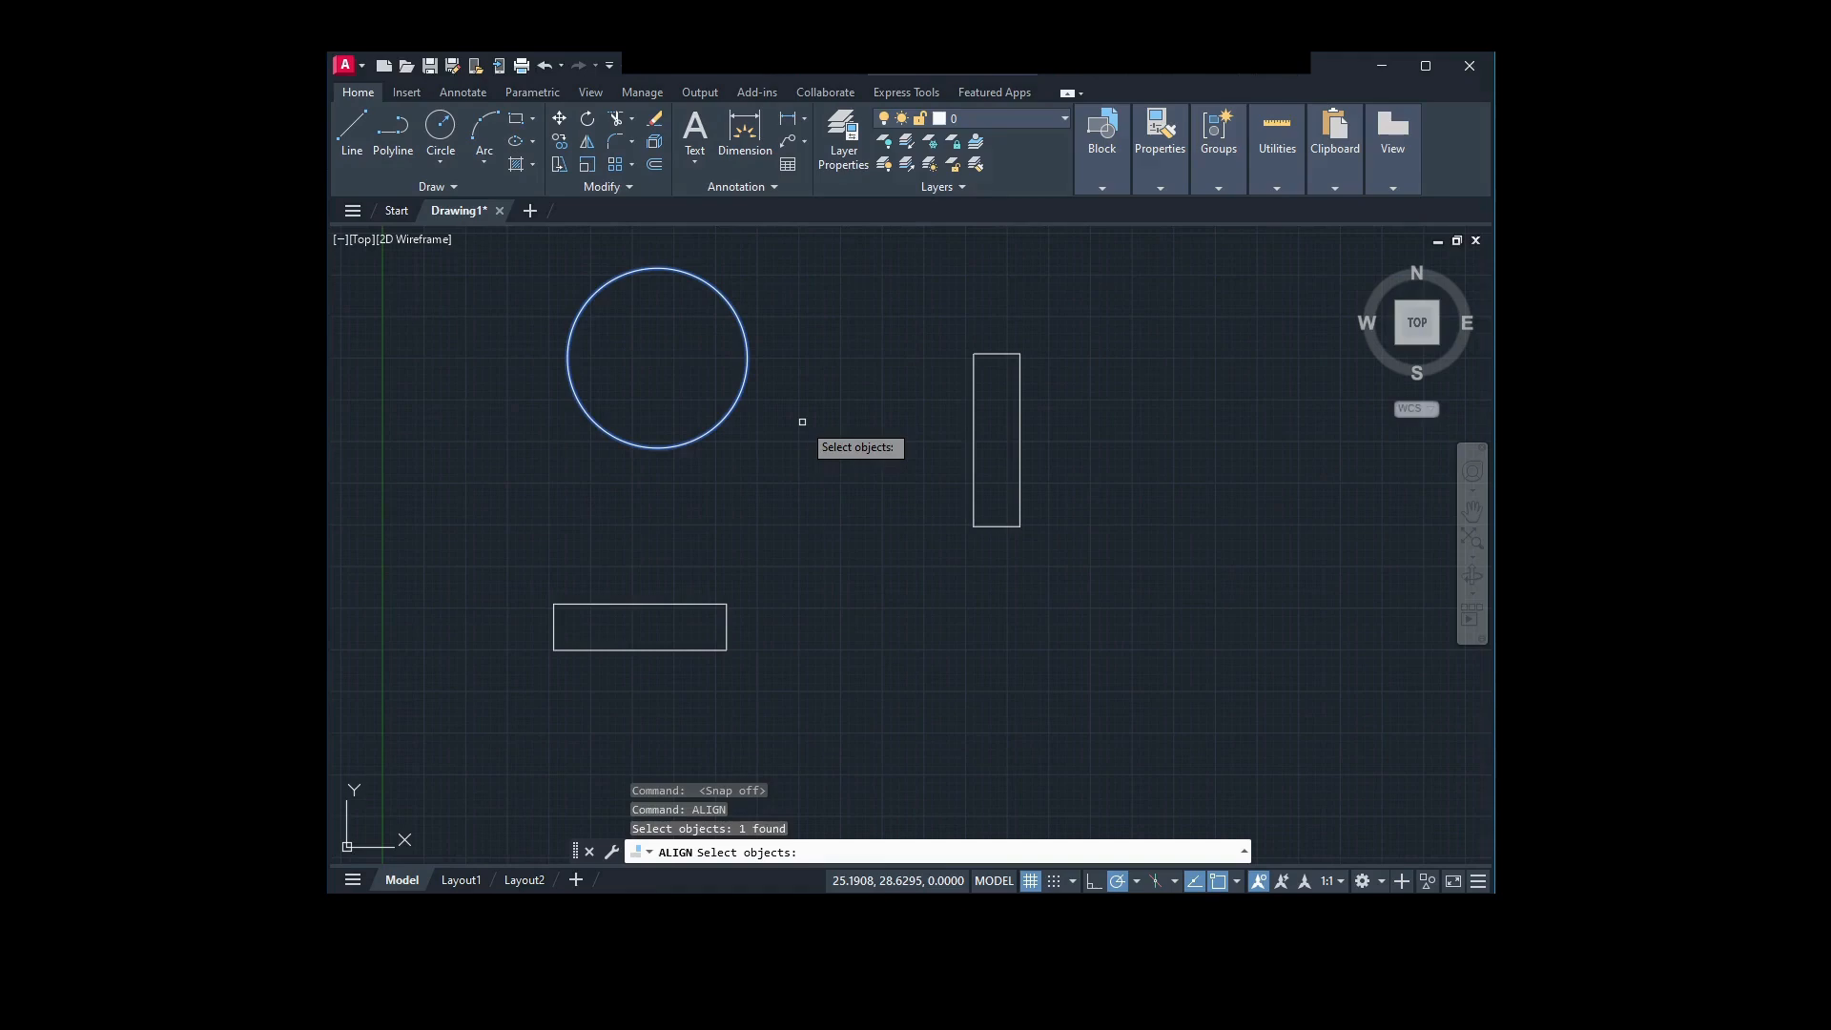
key(Return)
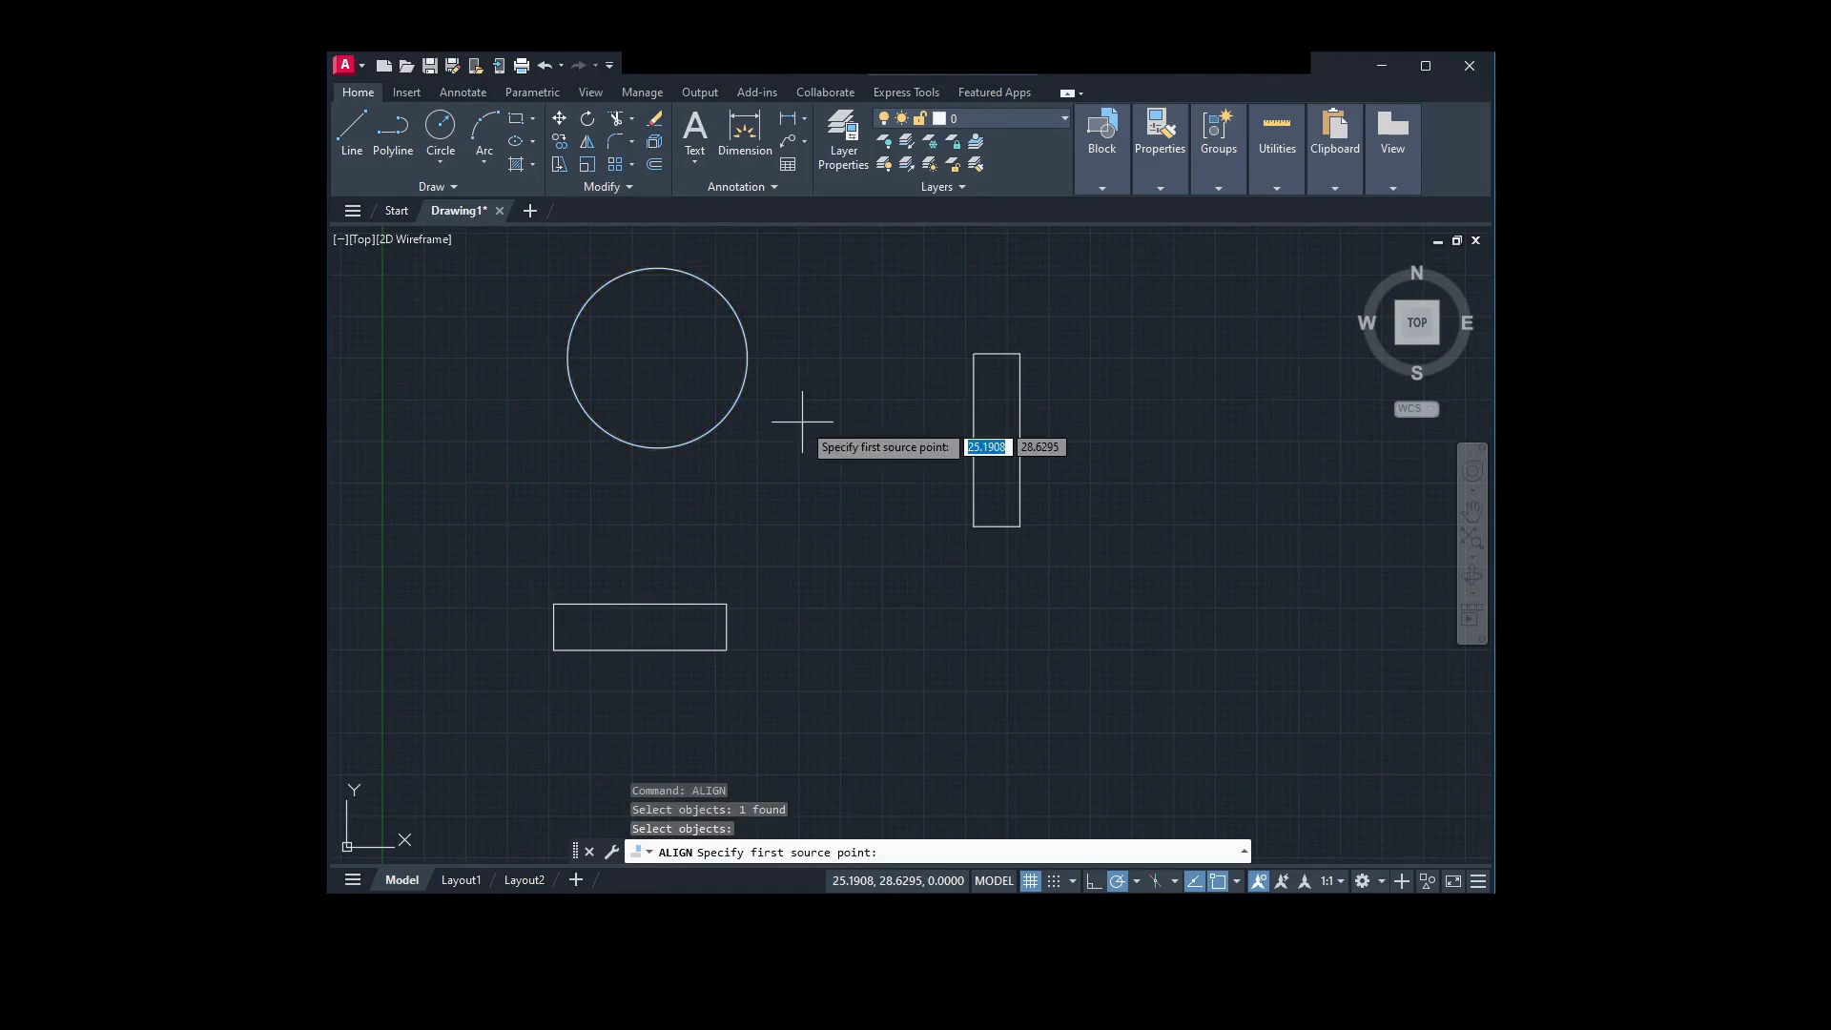
click(569, 357)
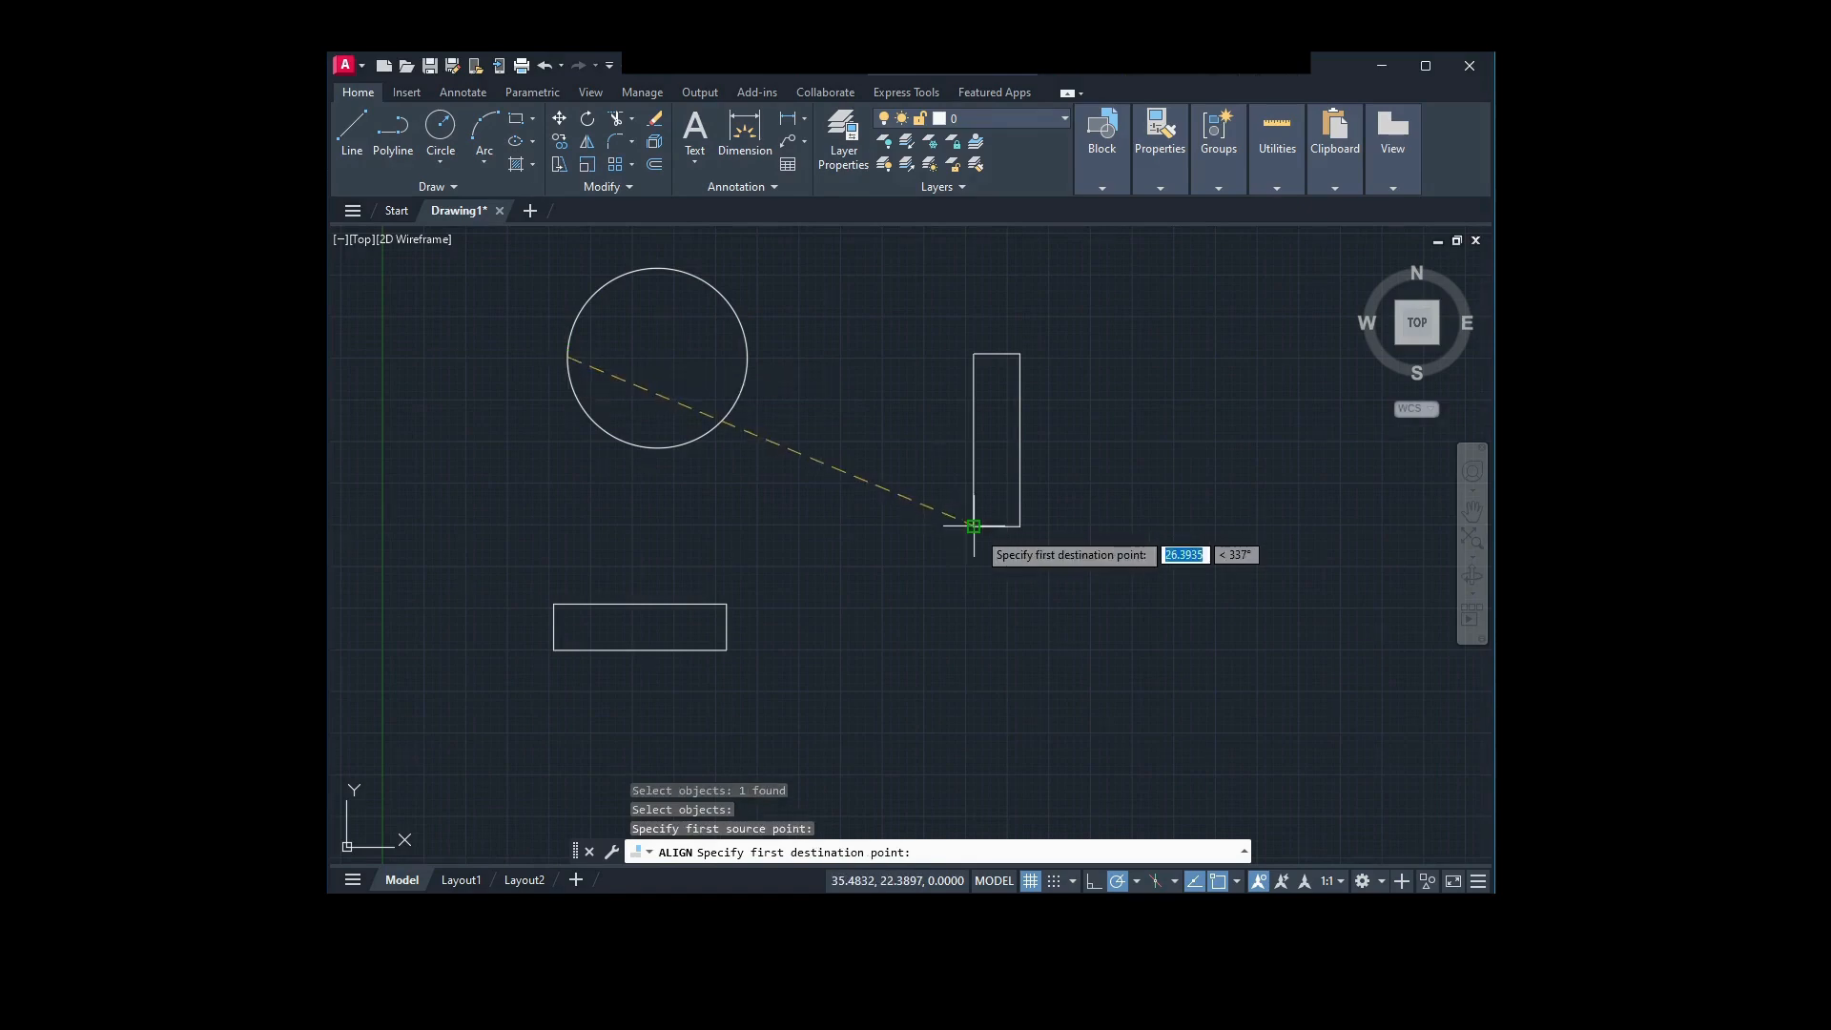
click(974, 527)
Match the circle's right quadrant to the vertical rectangle's lower-right corner and complete the alignment with scaling based on the alignment points
click(746, 357)
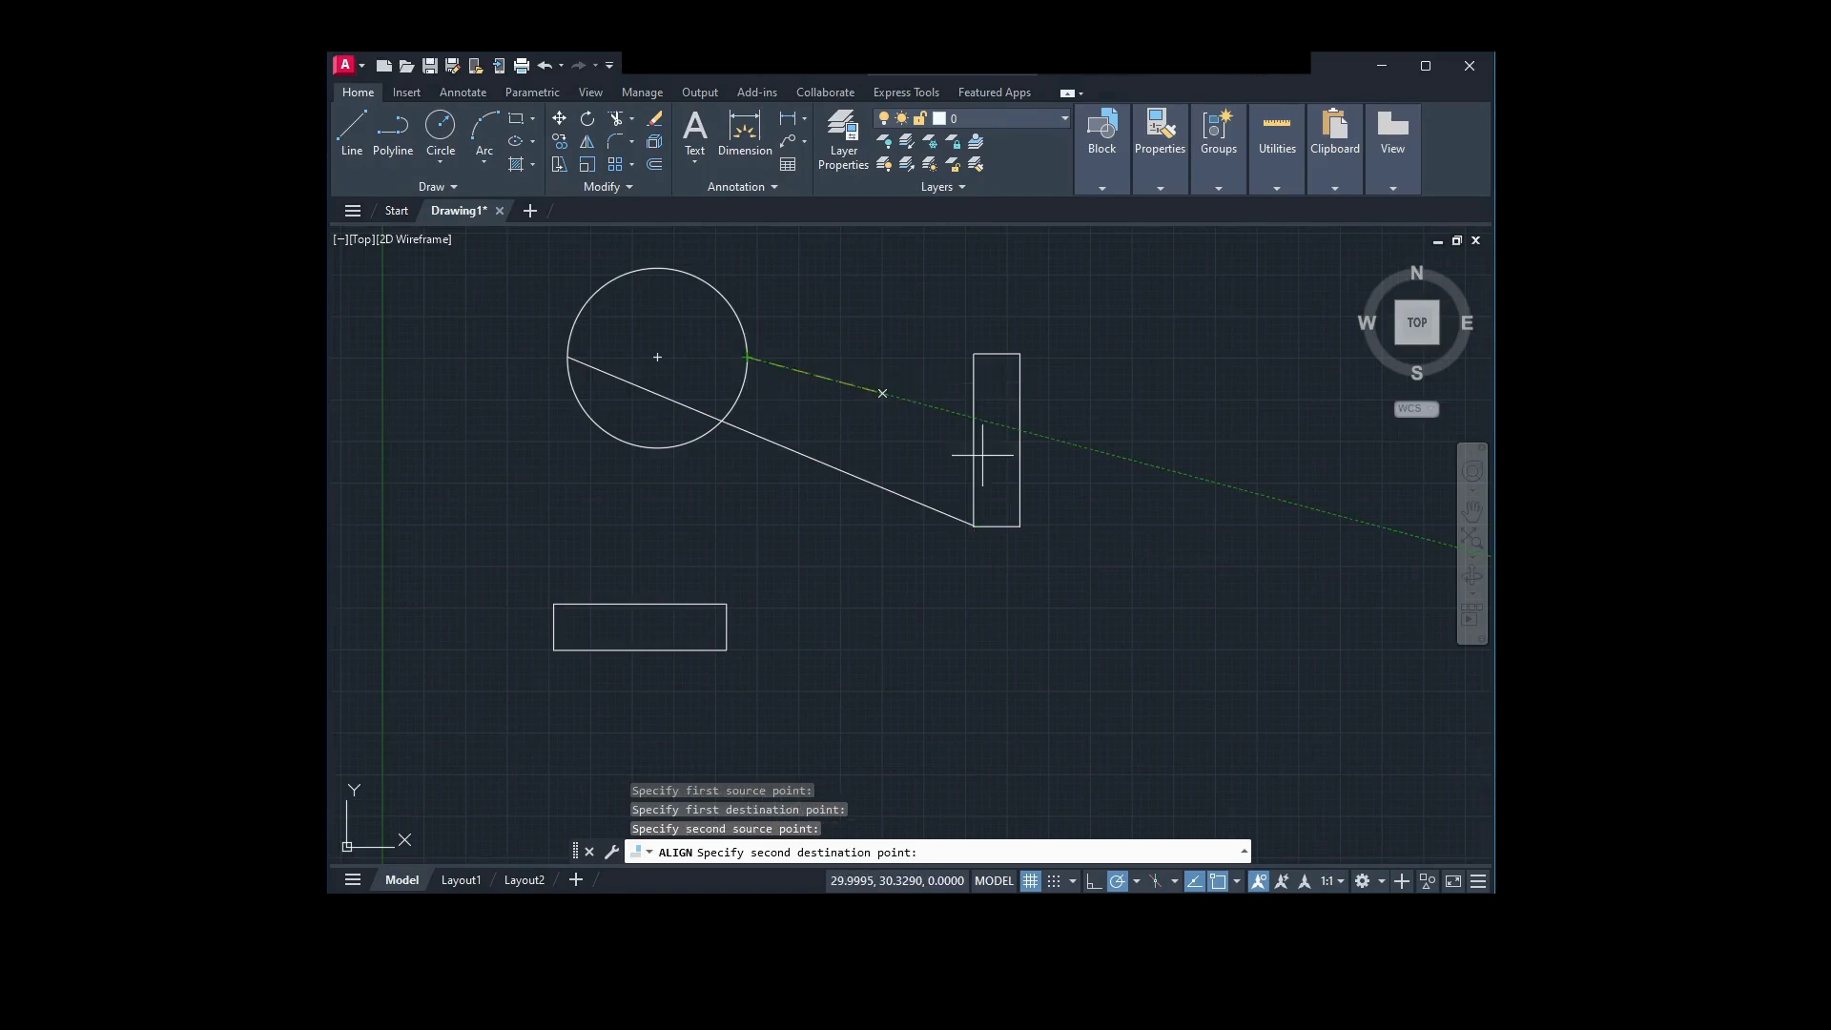
click(1019, 526)
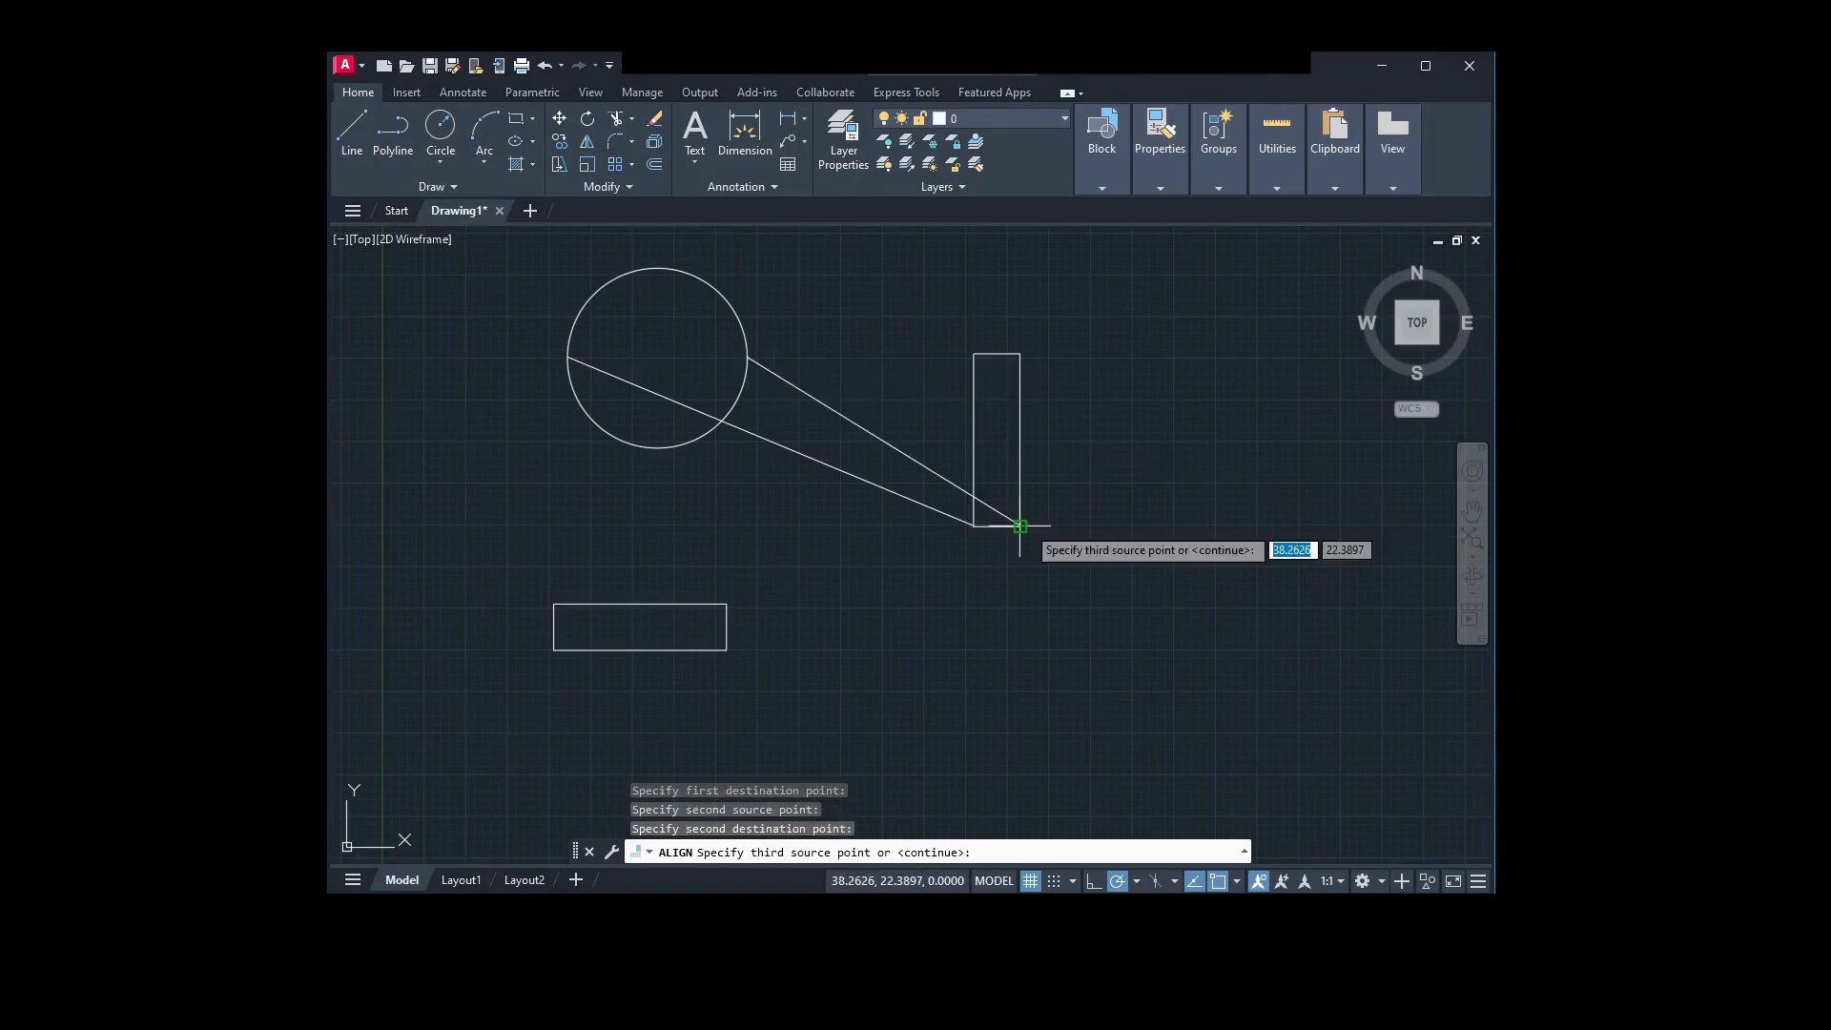
key(Return)
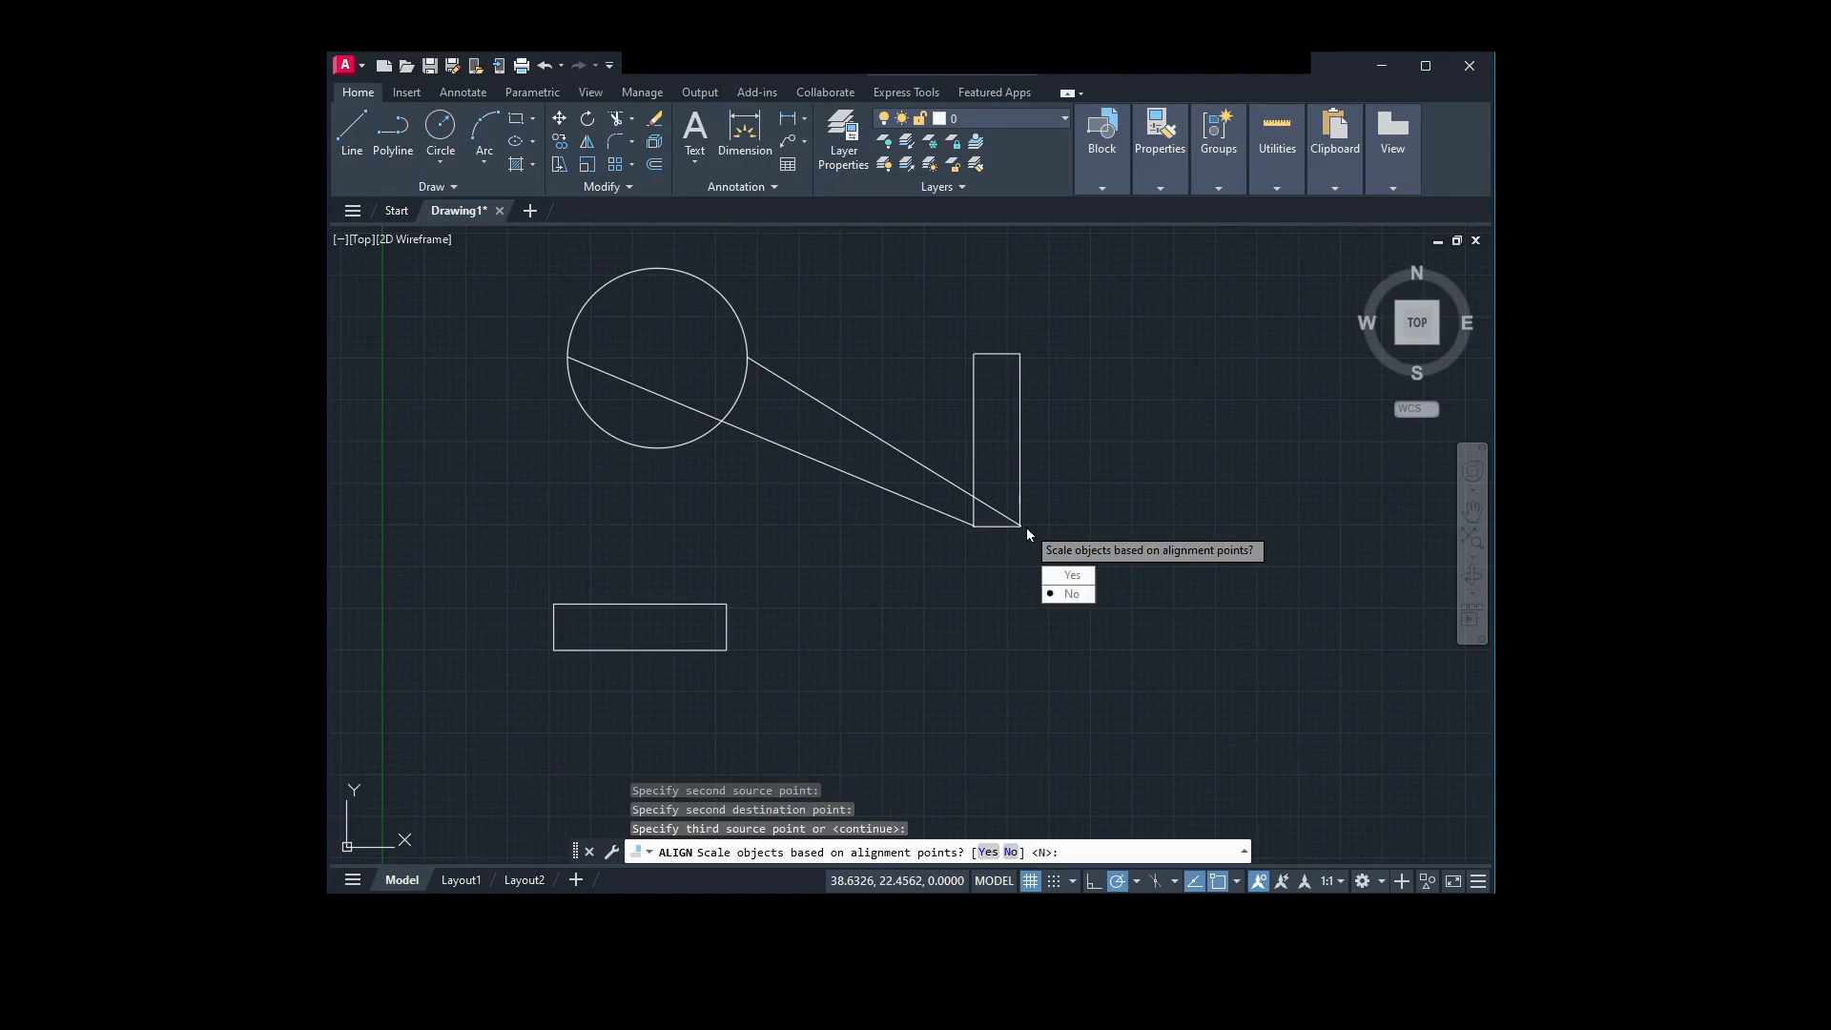
click(1068, 575)
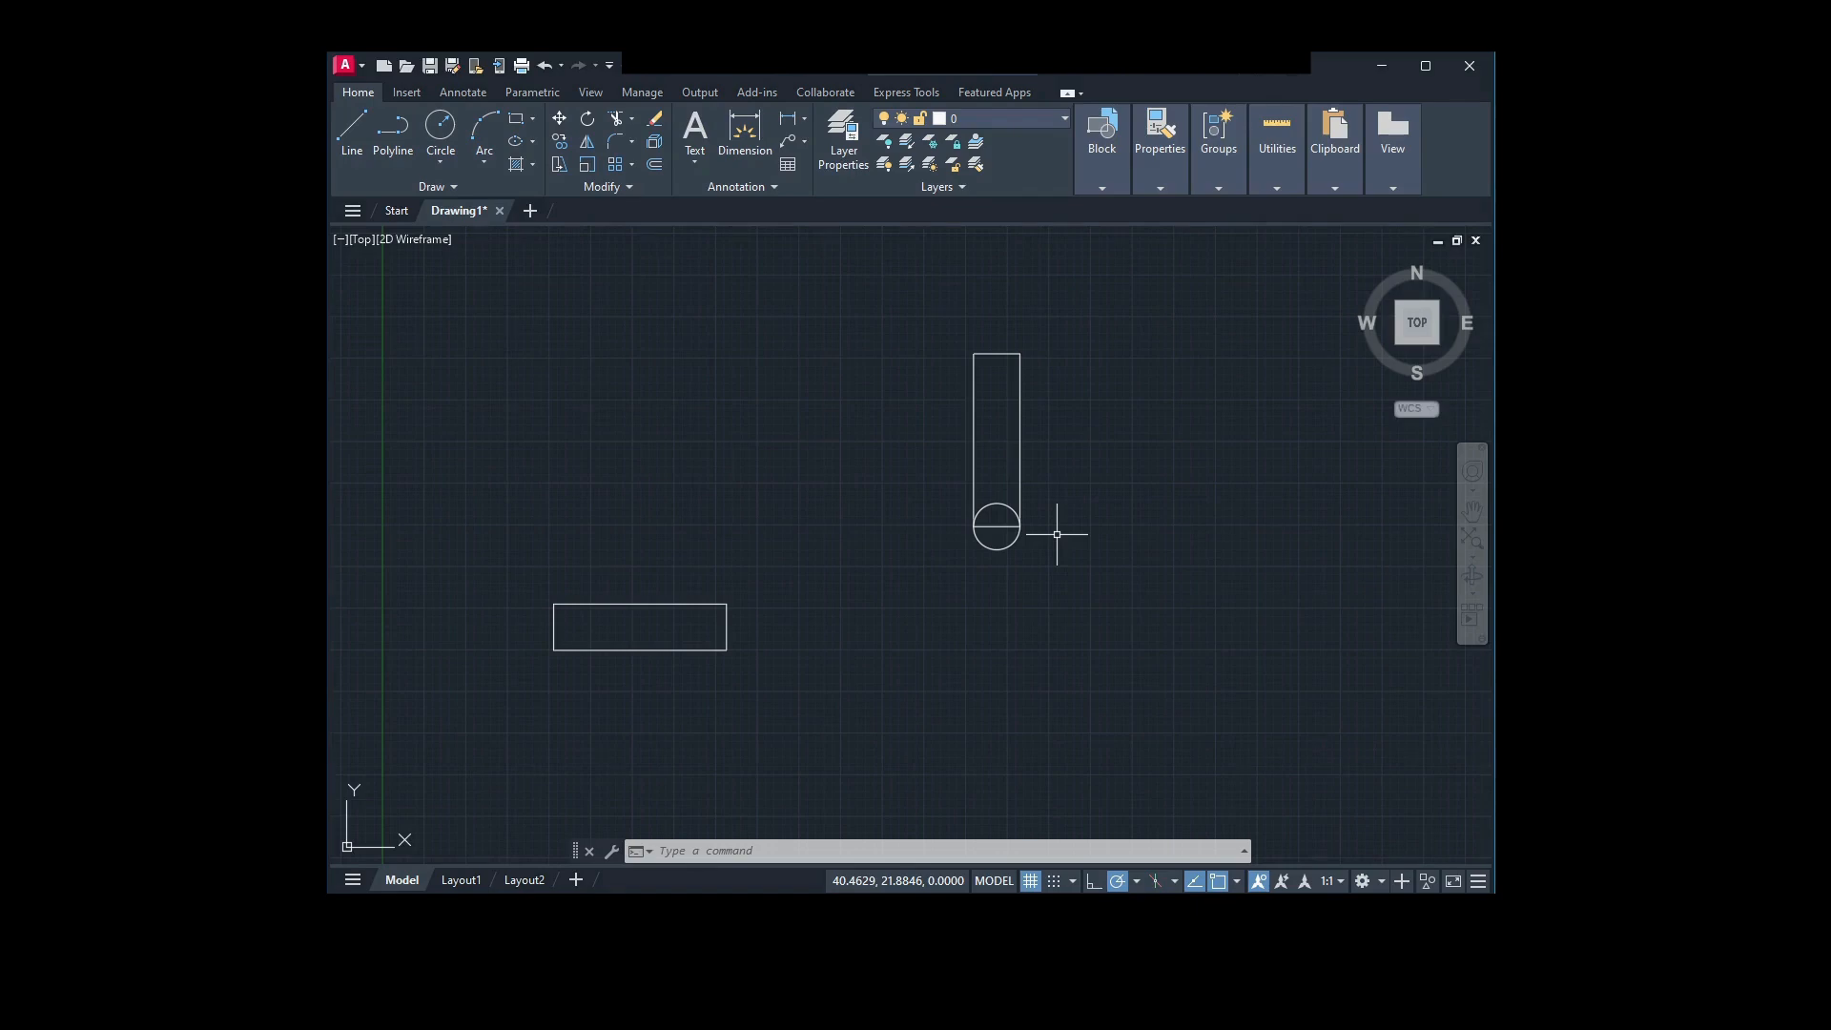
Start the ALIGN command again for another alignment, up to the selection of objects
click(627, 187)
text(ALIGN)
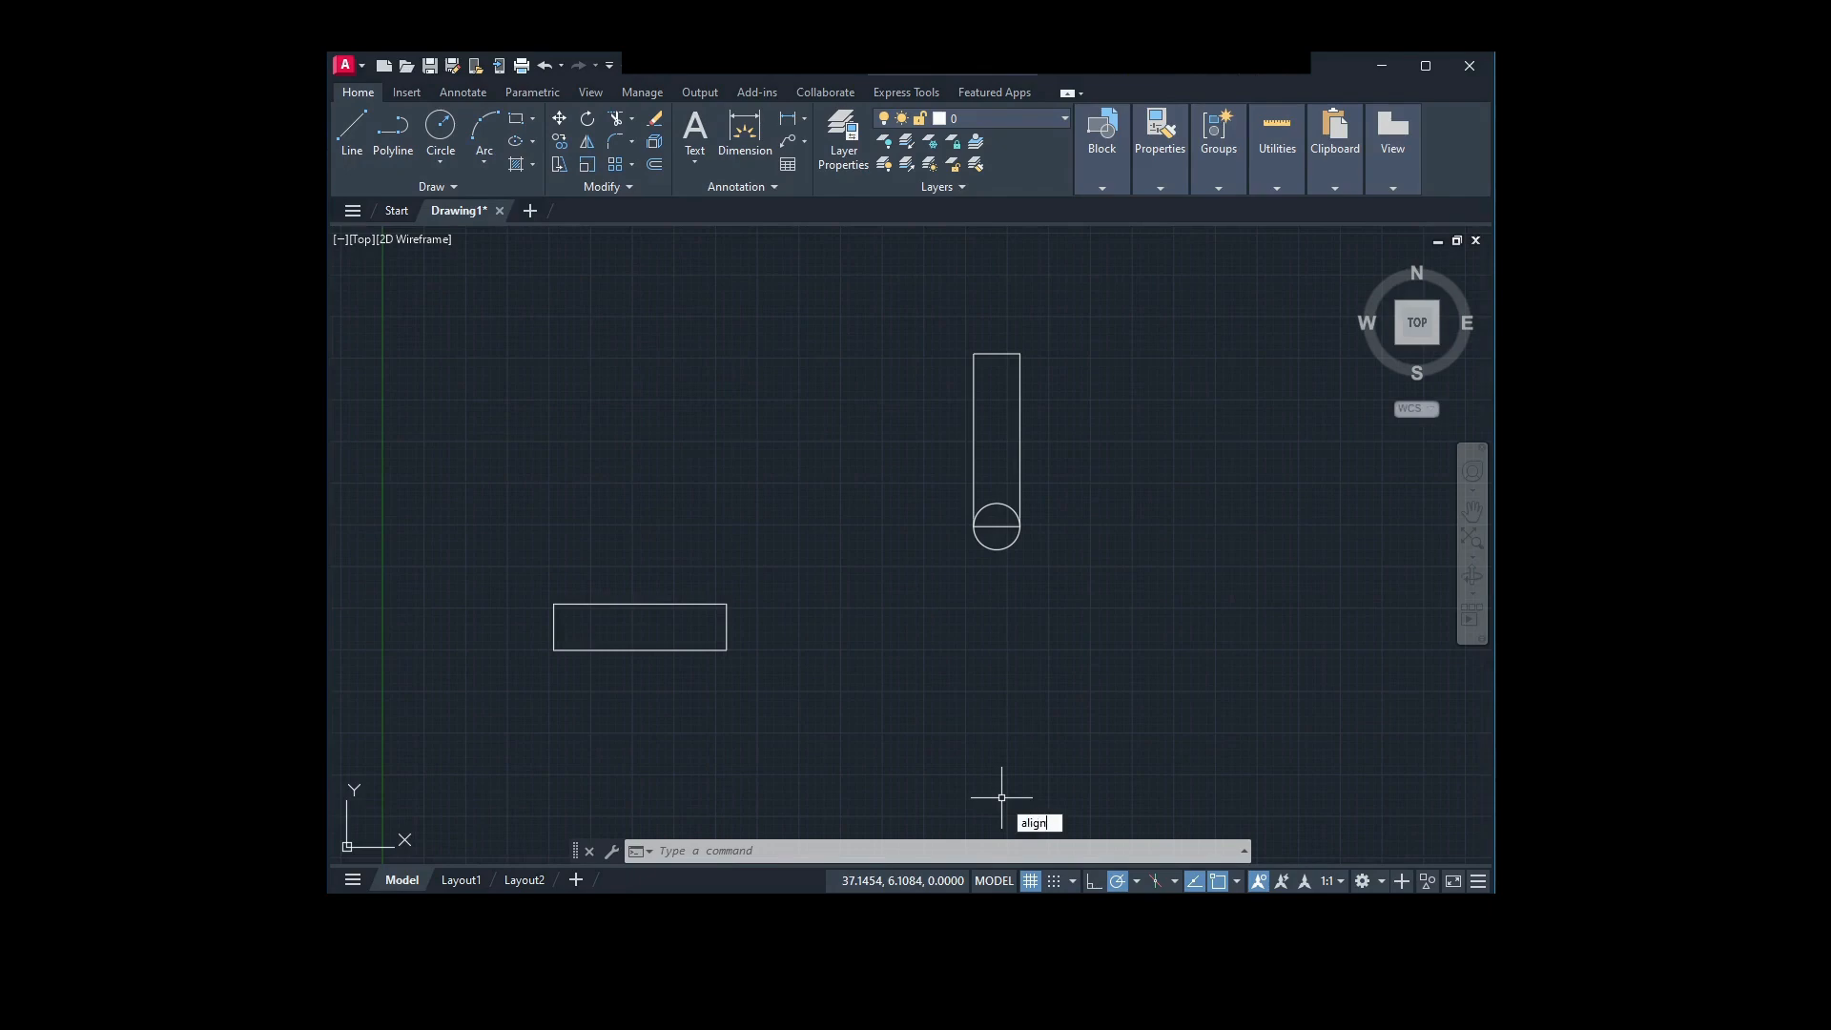
key(Return)
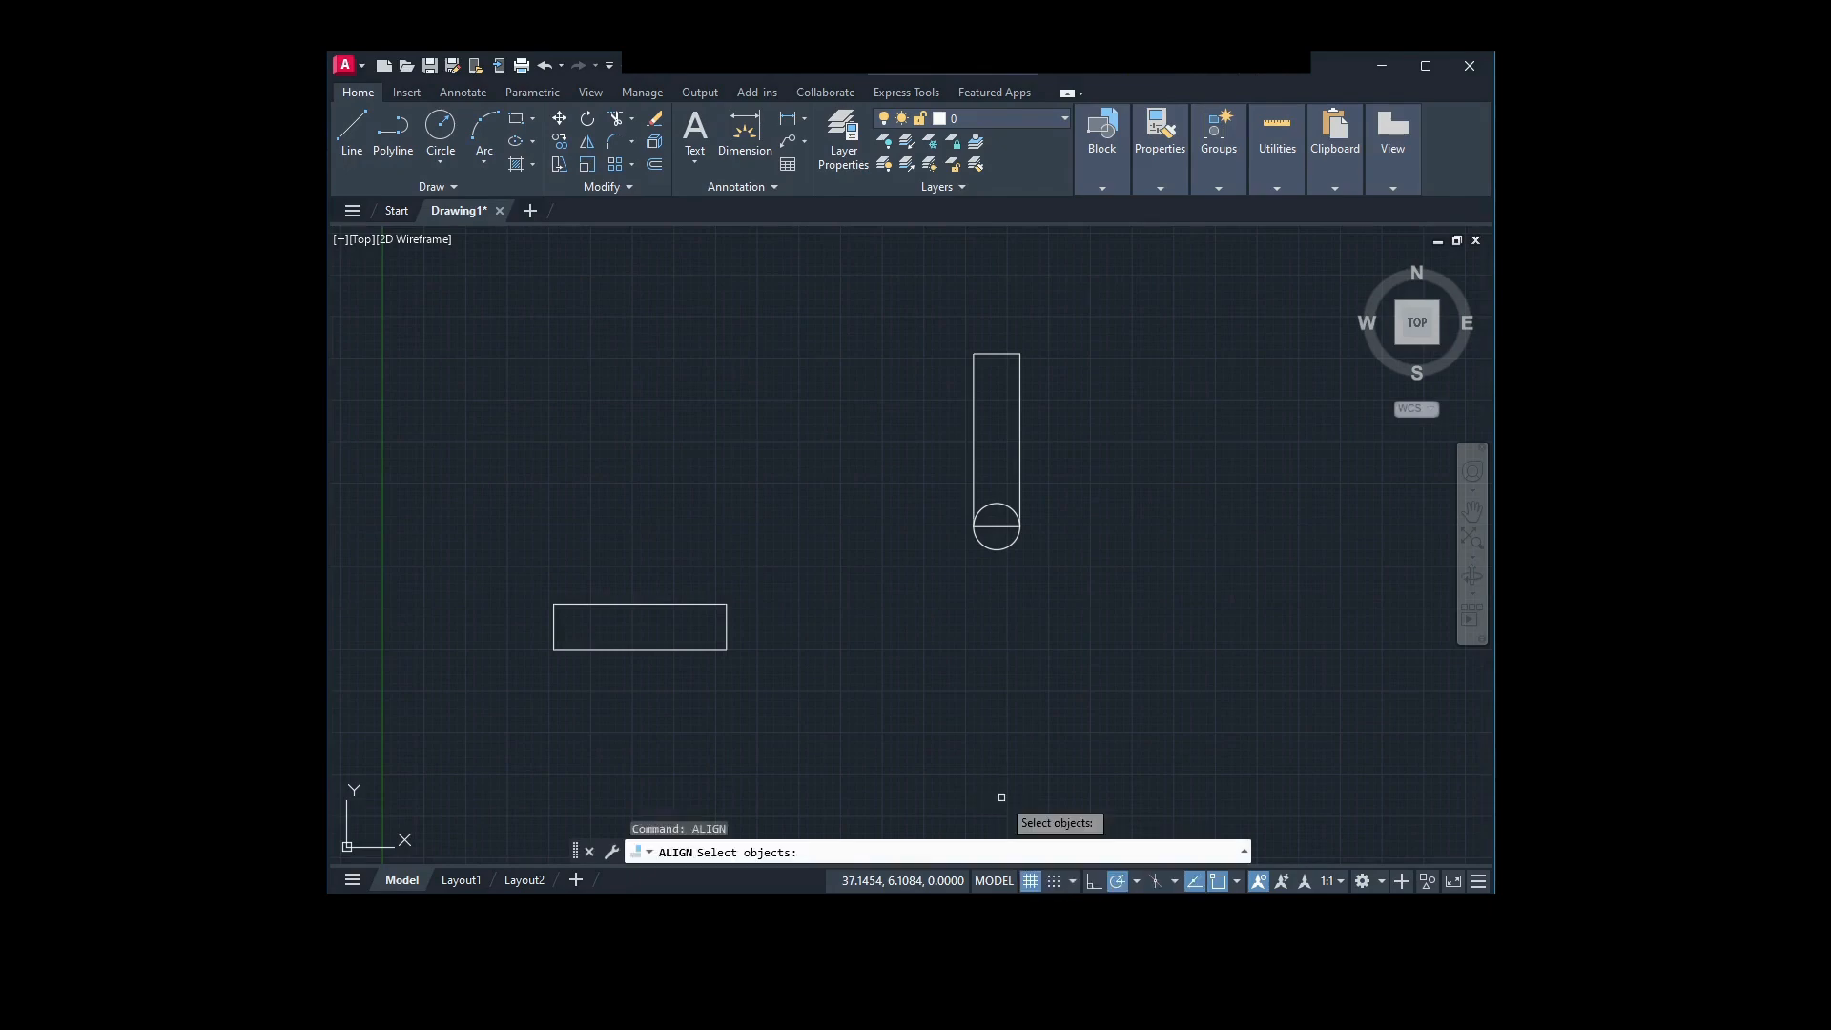